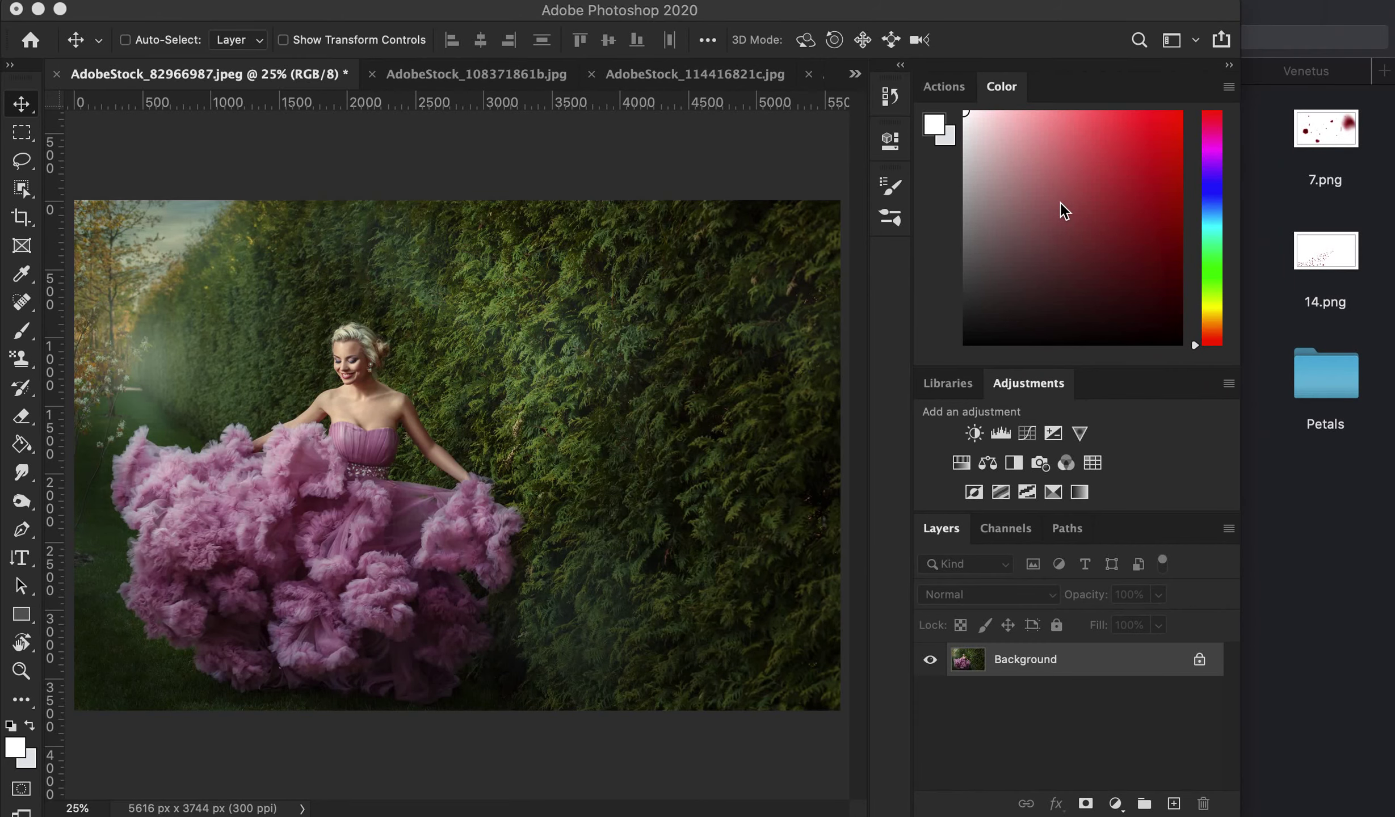
Place rose petal overlay 10.png on the photo, shifted toward the top-left.
left_click(1302, 517)
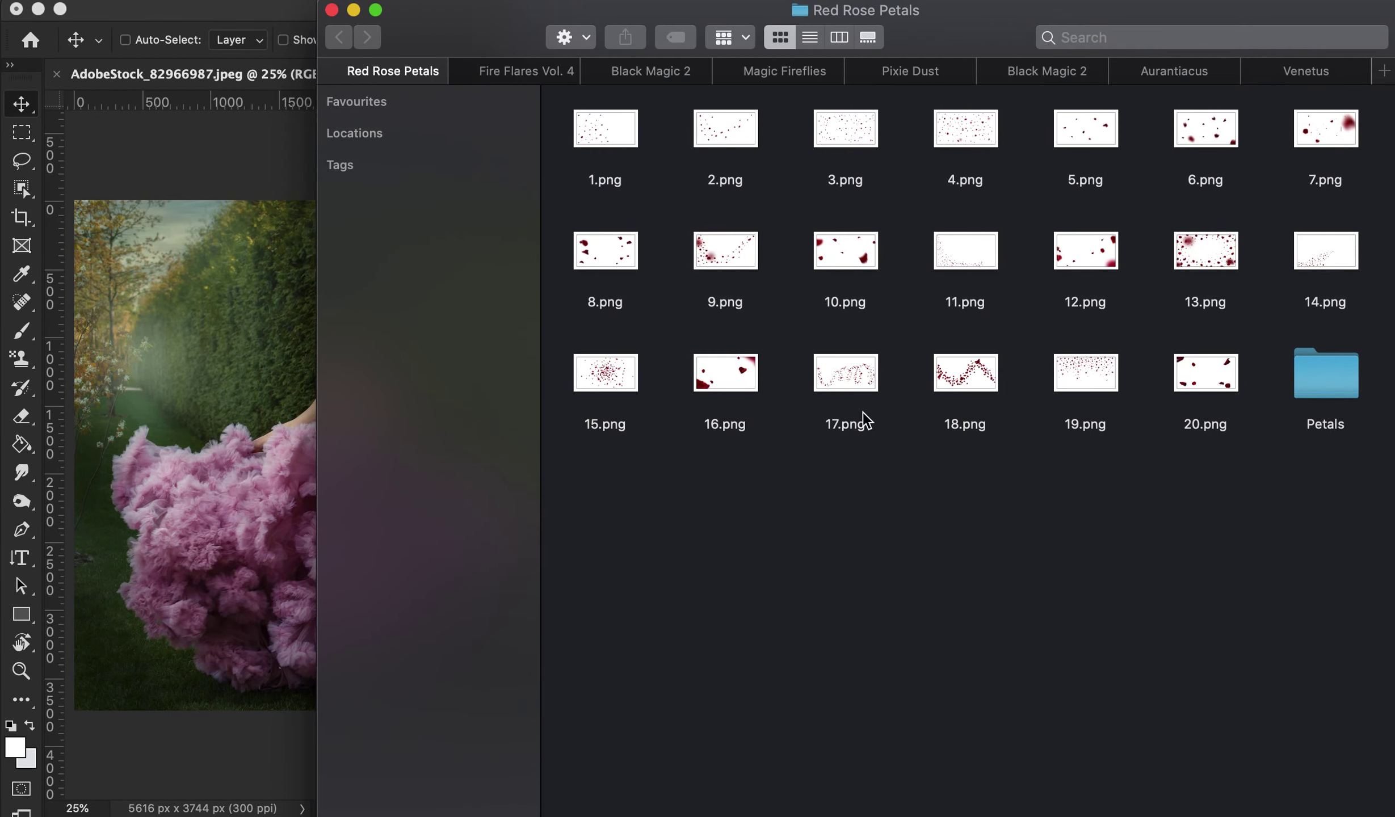
left_click_drag(849, 255, 232, 337)
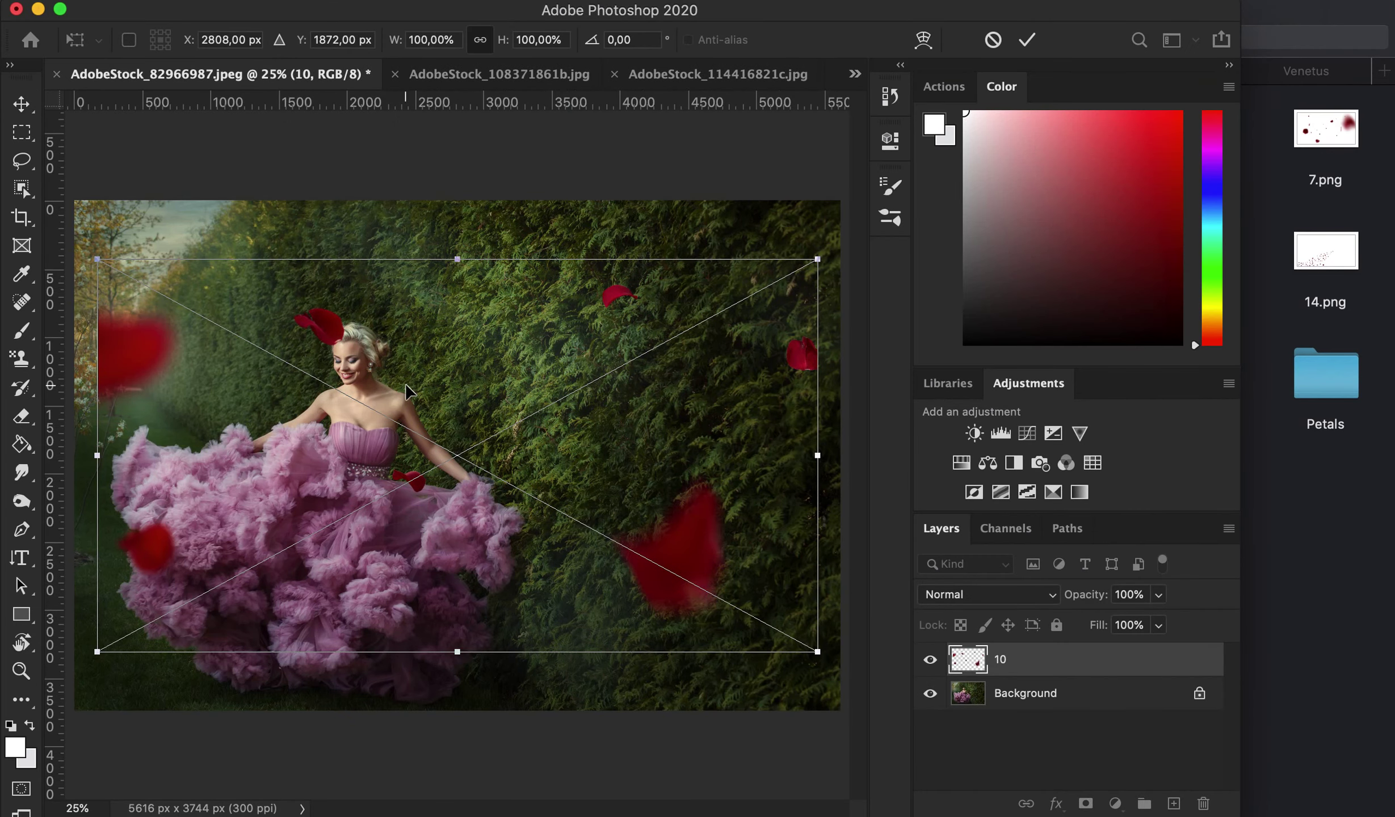
left_click_drag(397, 377, 384, 336)
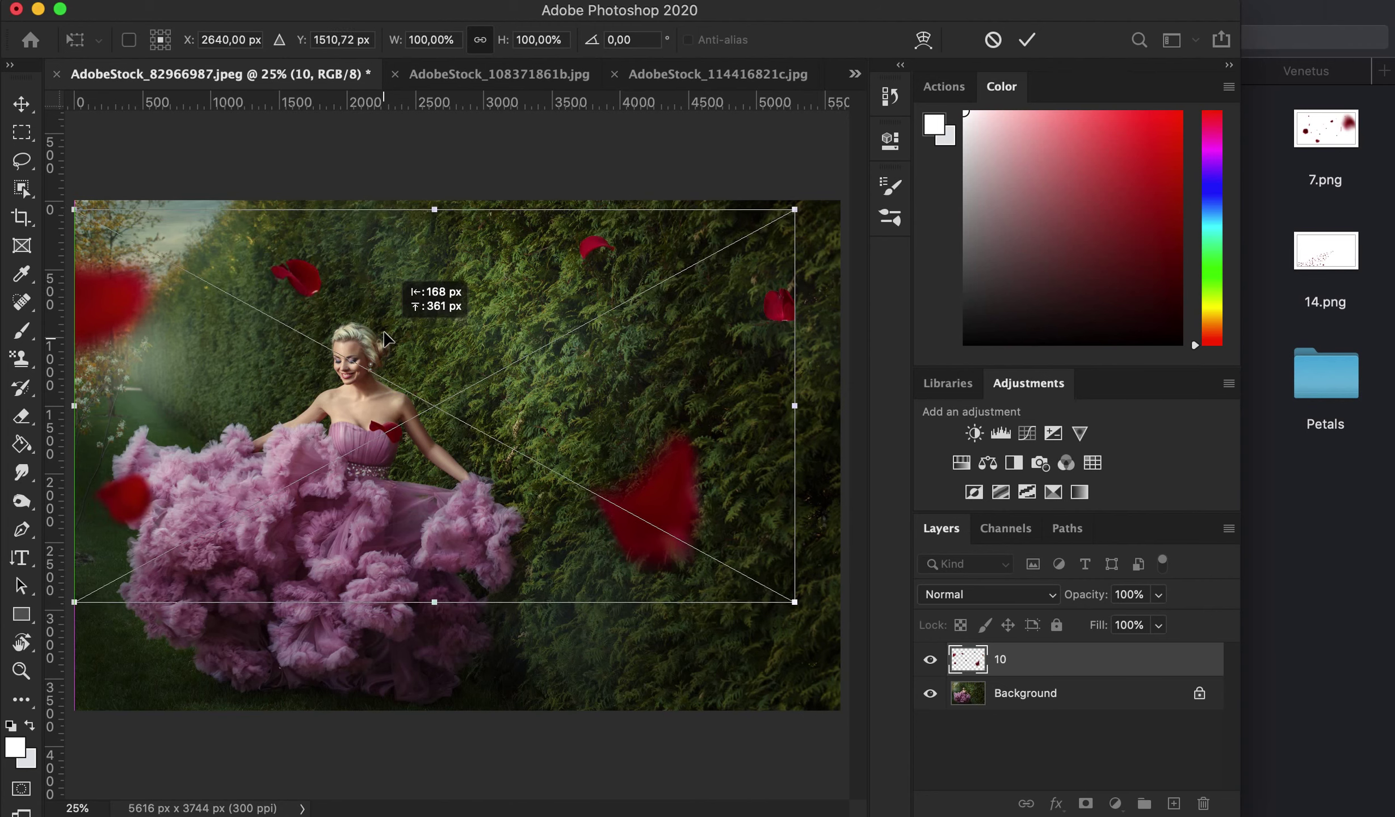
left_click(1027, 39)
Place rose petal overlay 6.png on the photo, shifted down and right.
left_click(1324, 562)
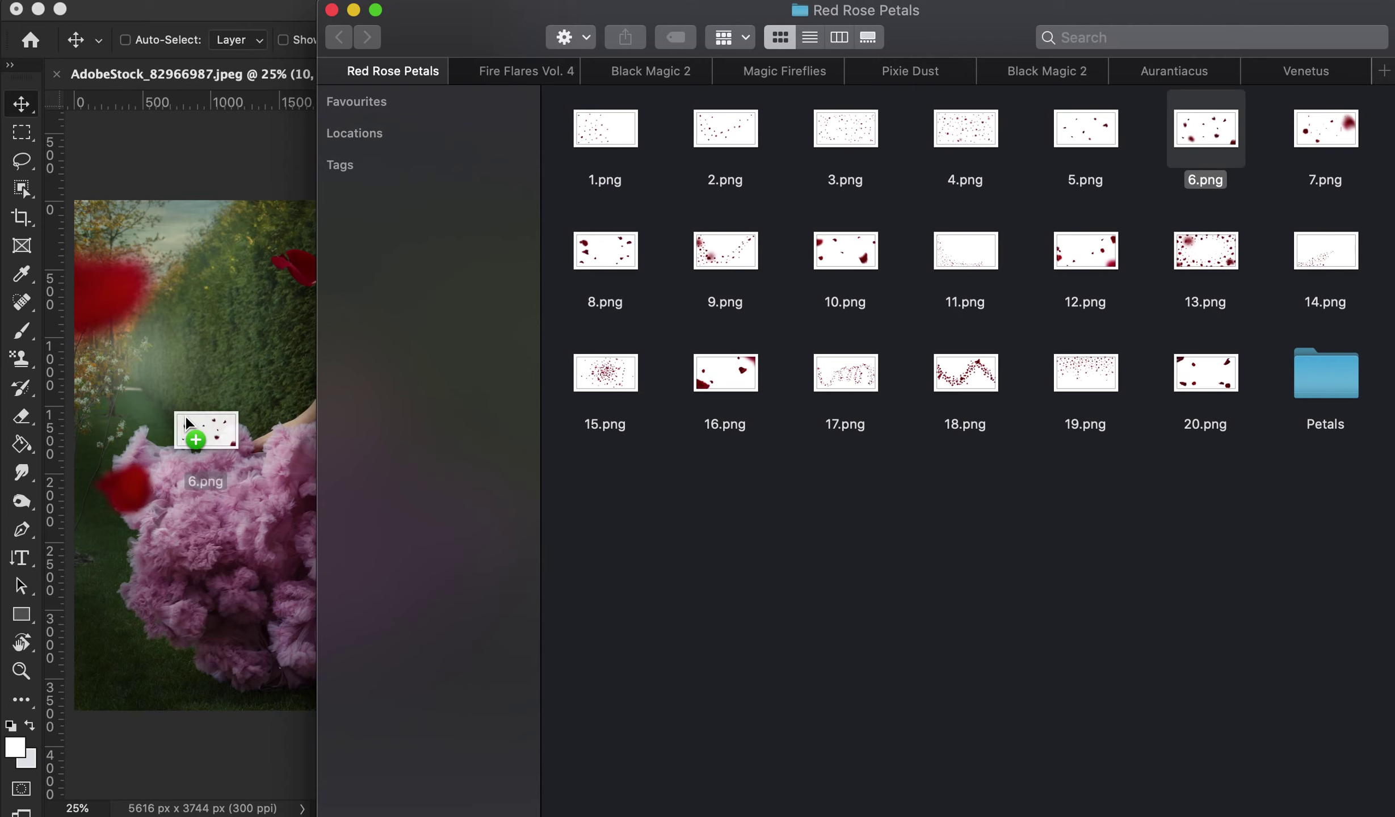
left_click_drag(1206, 129, 173, 420)
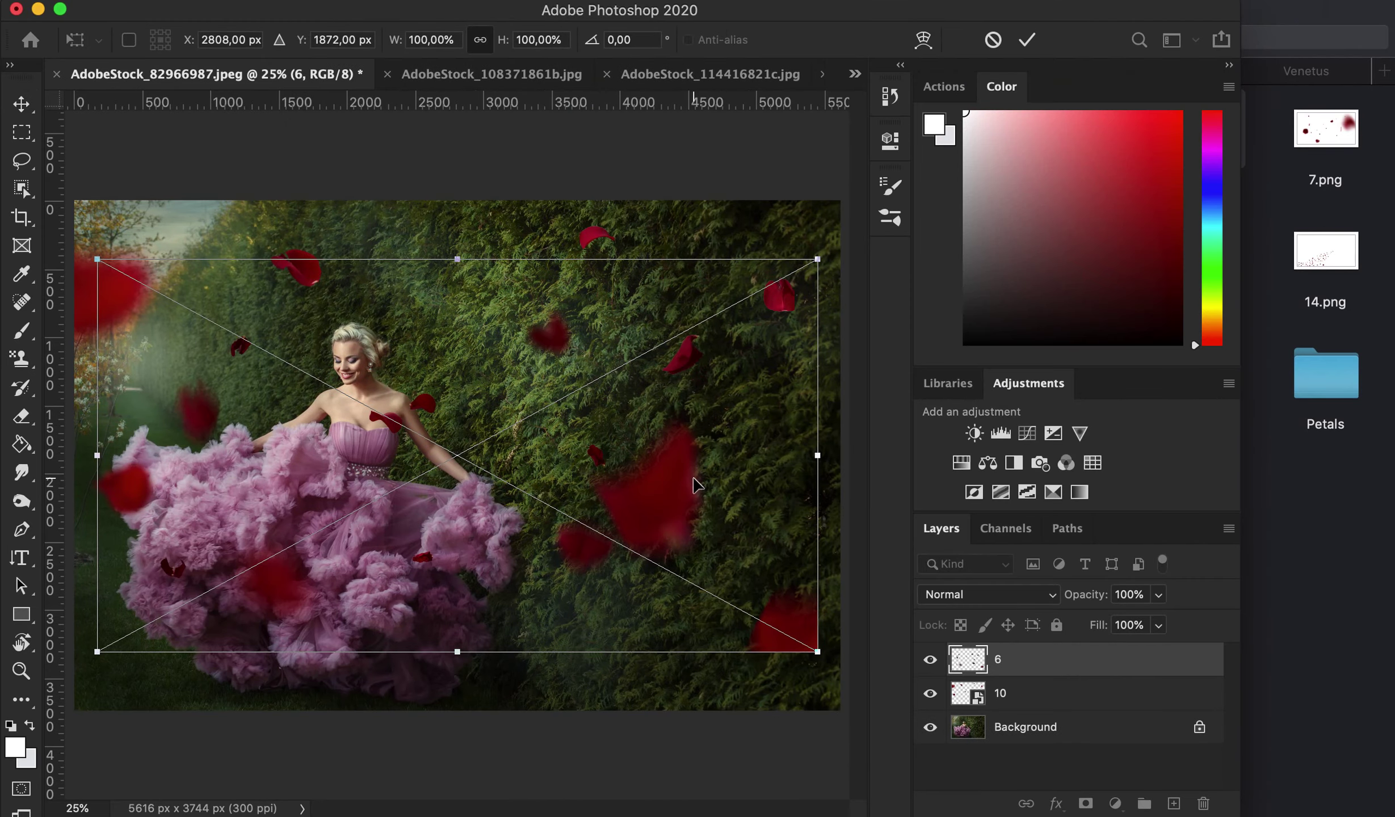
left_click_drag(701, 491, 716, 542)
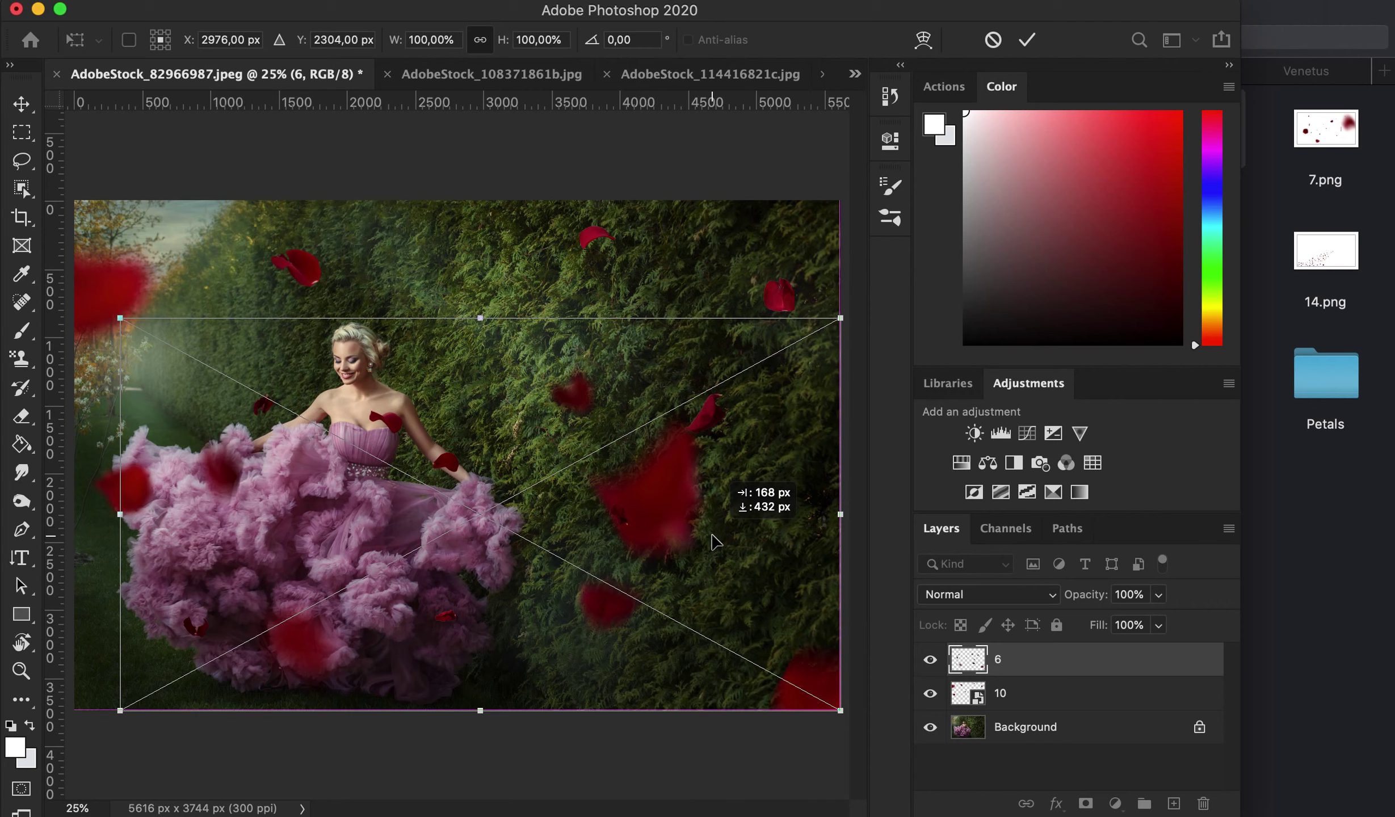
left_click(1027, 40)
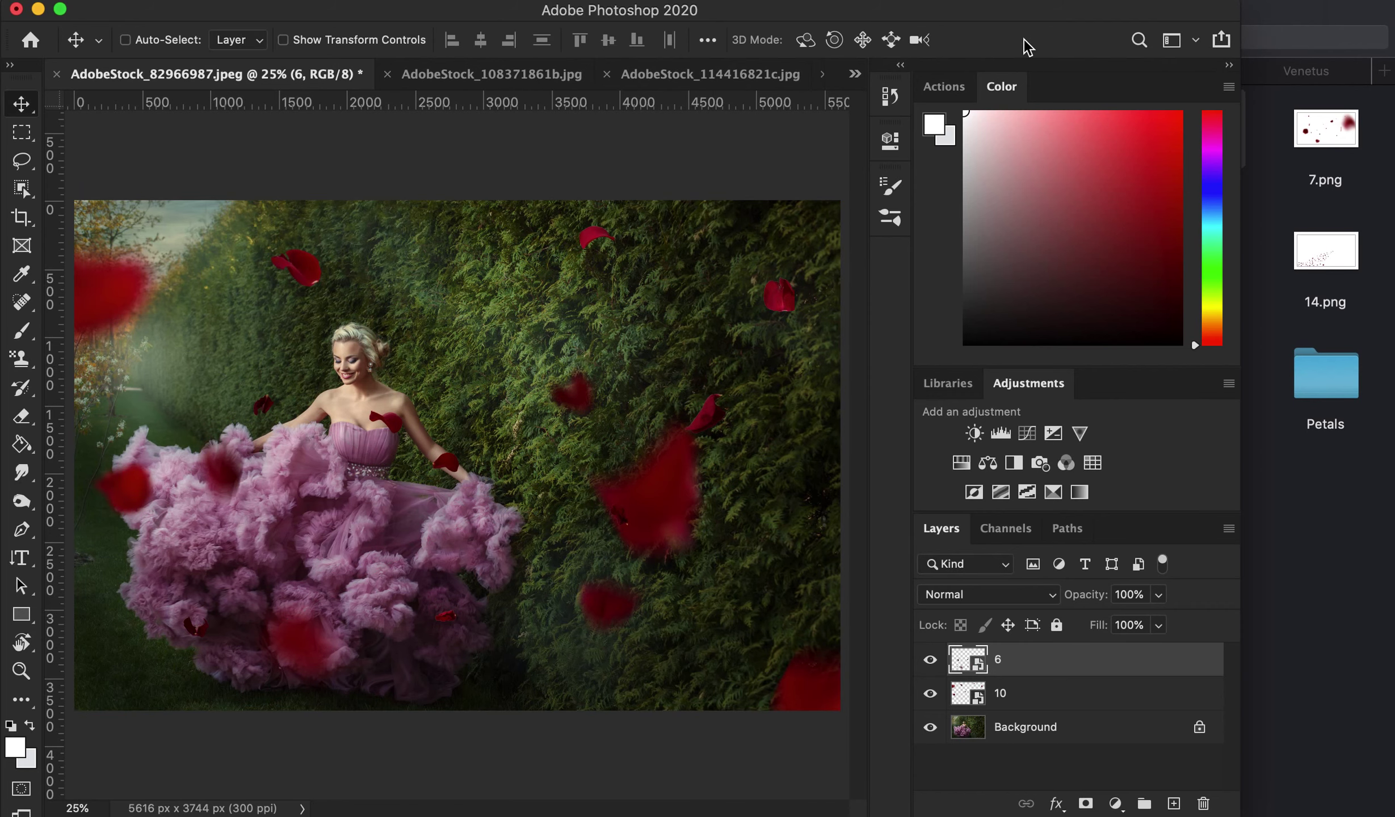
Add a Selective Color adjustment above Background, reducing cyan and yellow in the Yellows.
left_click(1095, 732)
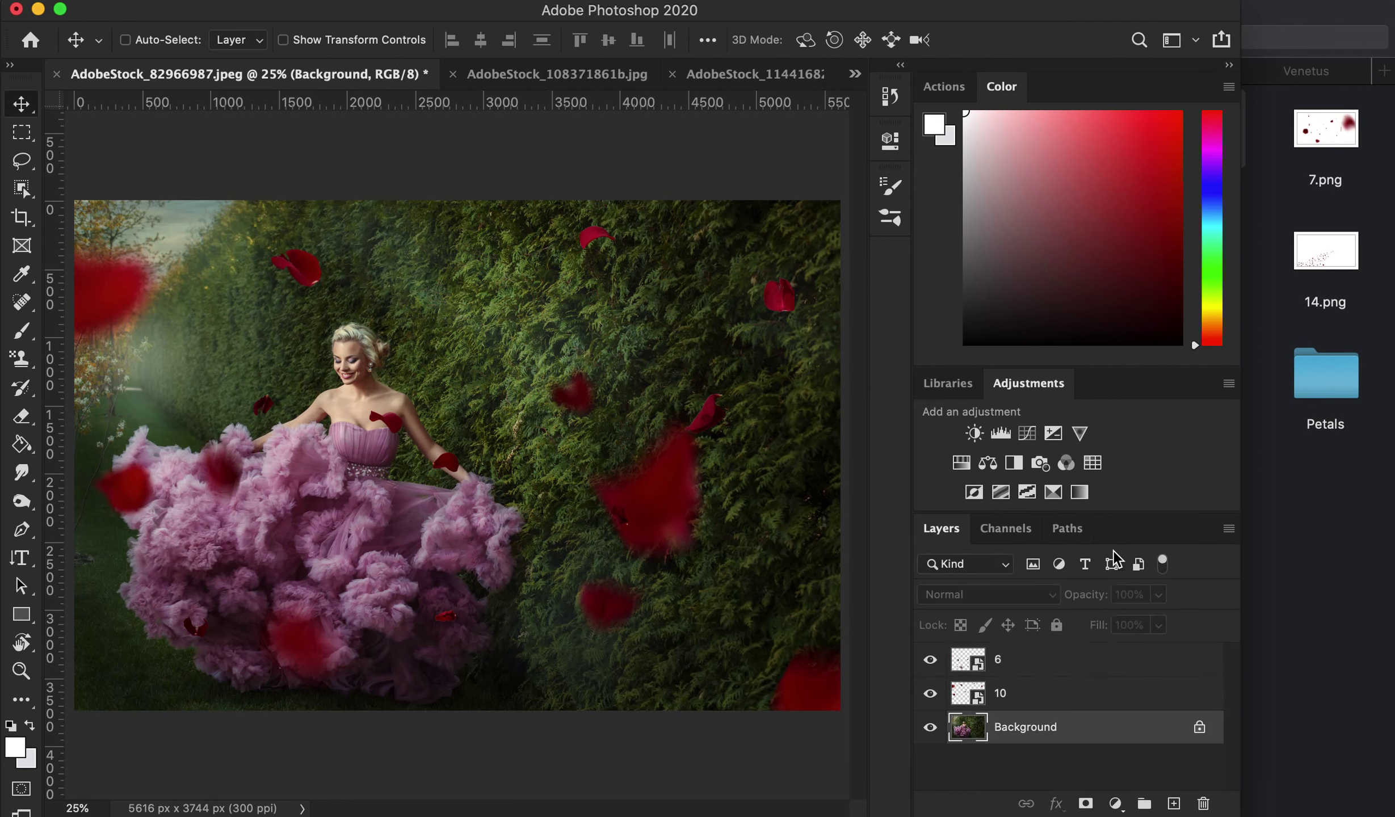
left_click(1053, 493)
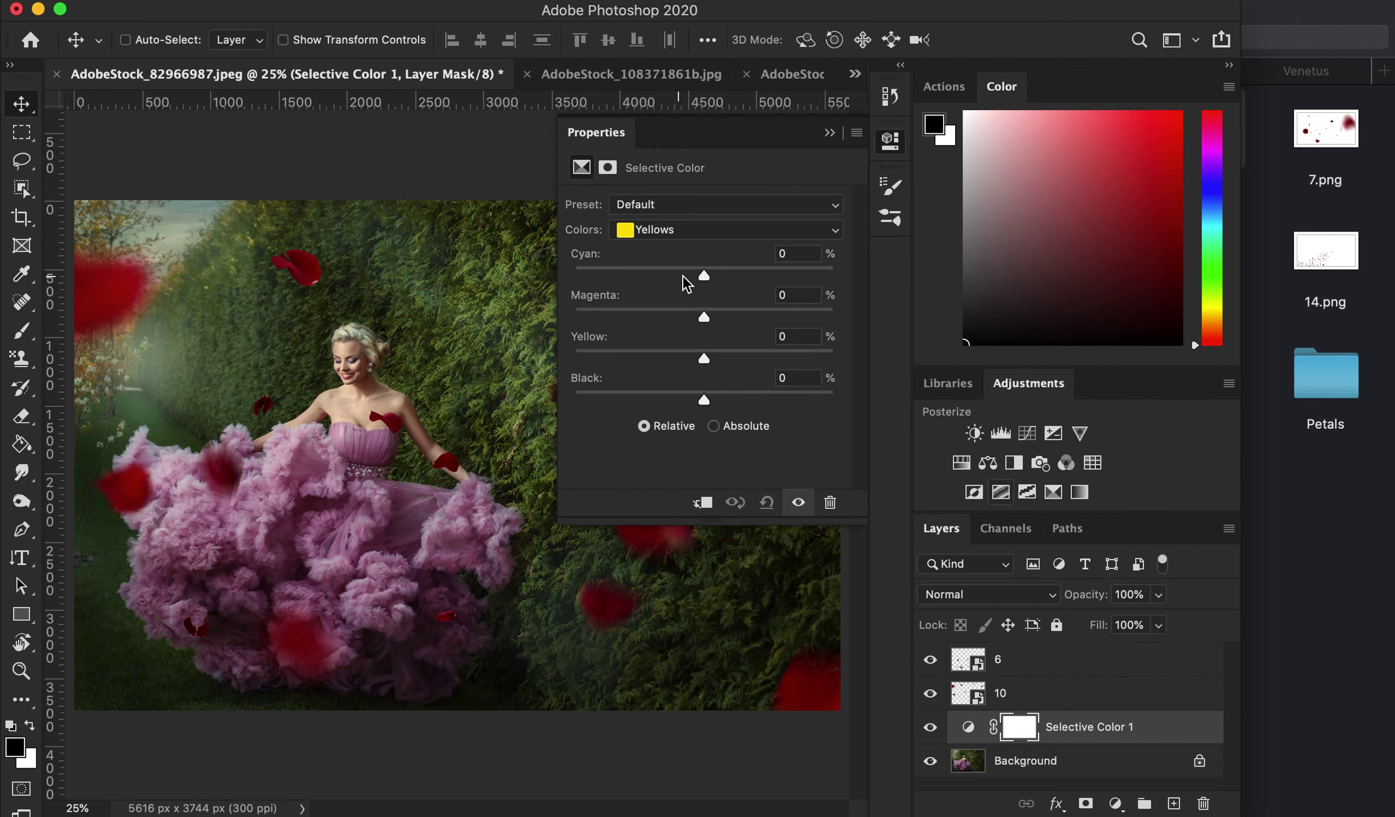
mouse_move(704, 276)
left_mouse_down()
mouse_move(597, 276)
mouse_move(648, 276)
left_mouse_up()
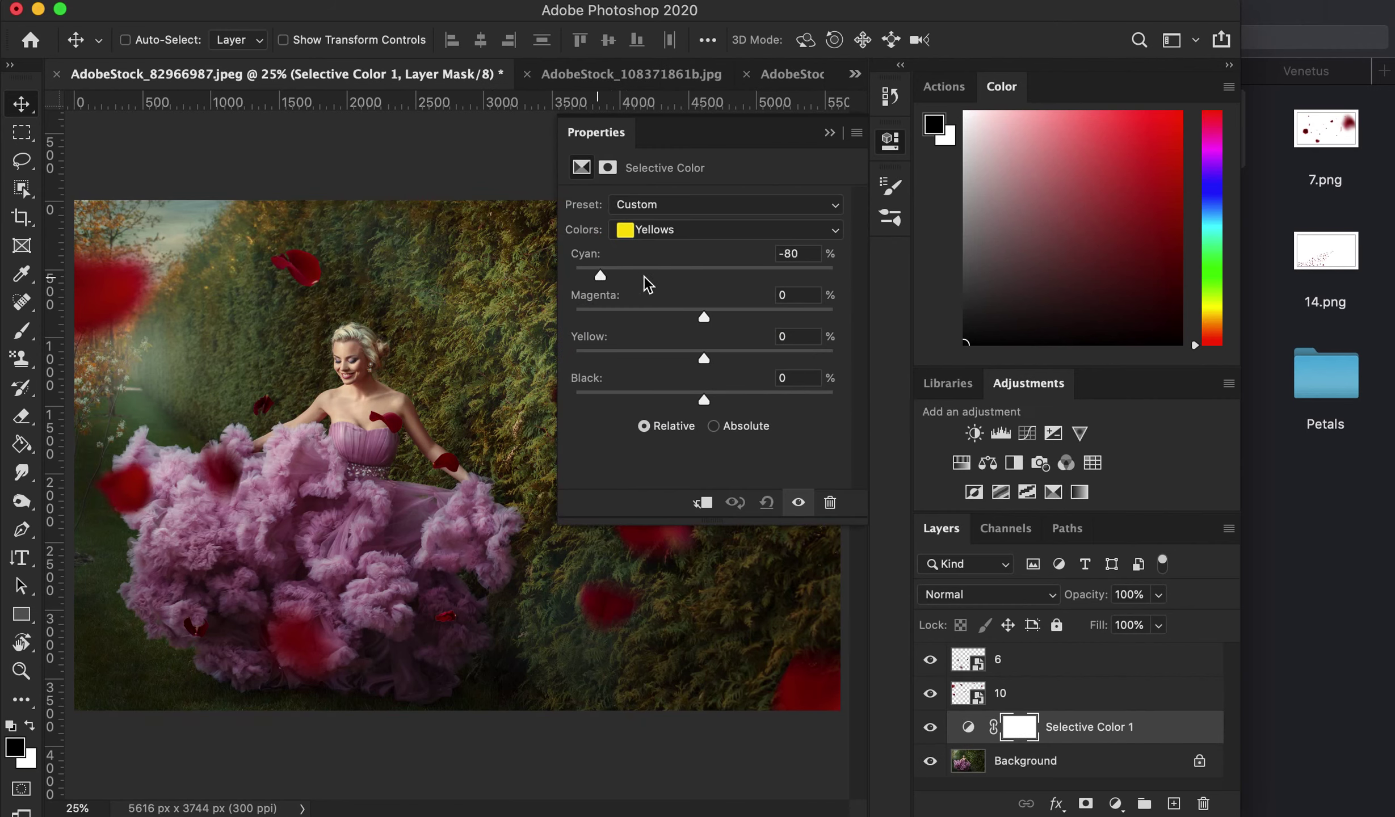
mouse_move(722, 317)
left_mouse_down()
mouse_move(769, 314)
mouse_move(655, 318)
mouse_move(802, 317)
left_mouse_up()
left_click_drag(704, 359, 624, 359)
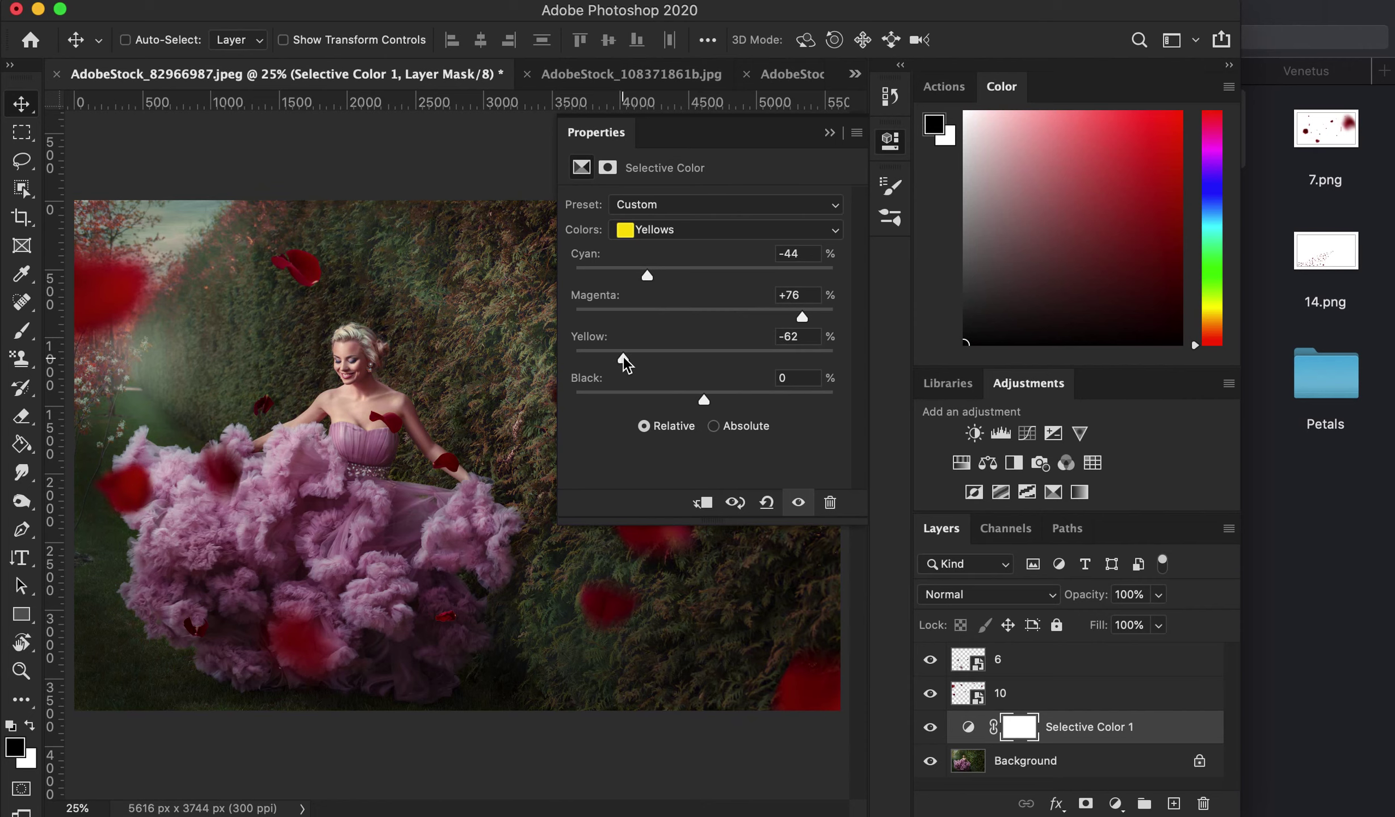
left_click_drag(797, 371, 676, 371)
In the Greens, max out magenta, lower yellow and add a little black.
left_click(669, 229)
left_click(670, 244)
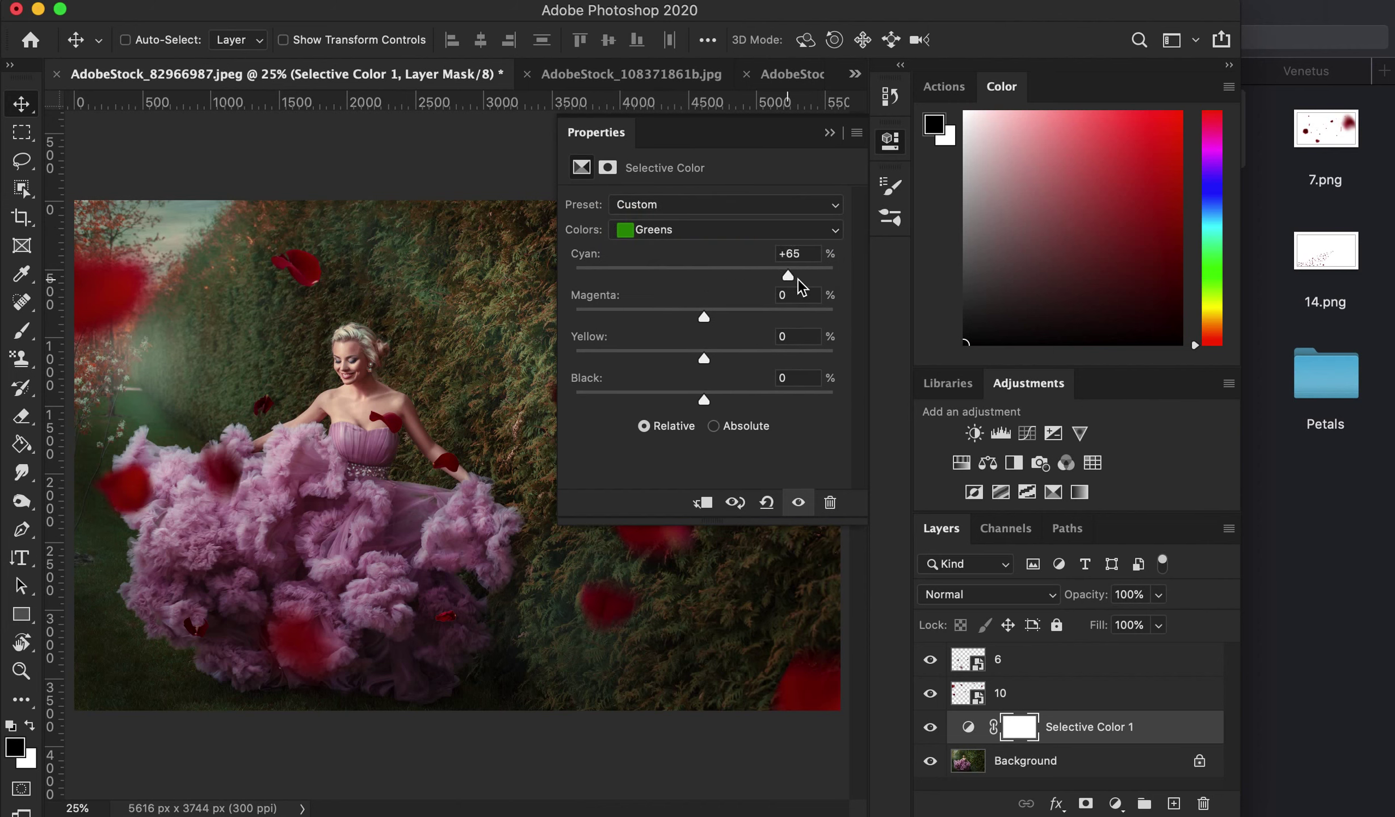
left_click_drag(704, 317, 839, 315)
mouse_move(702, 363)
left_mouse_down()
mouse_move(818, 363)
mouse_move(484, 353)
mouse_move(596, 356)
left_mouse_up()
left_click_drag(704, 399, 739, 401)
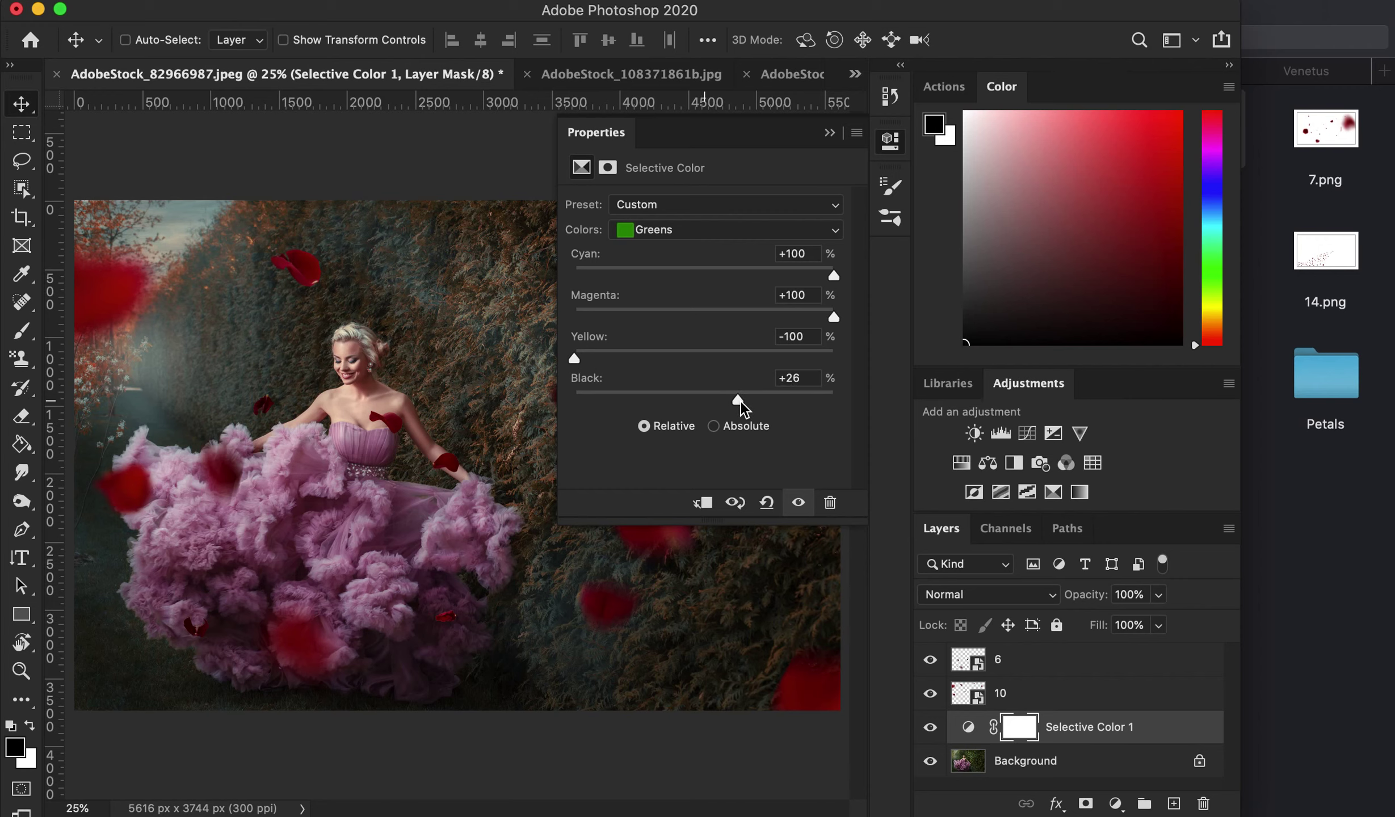
left_click(890, 142)
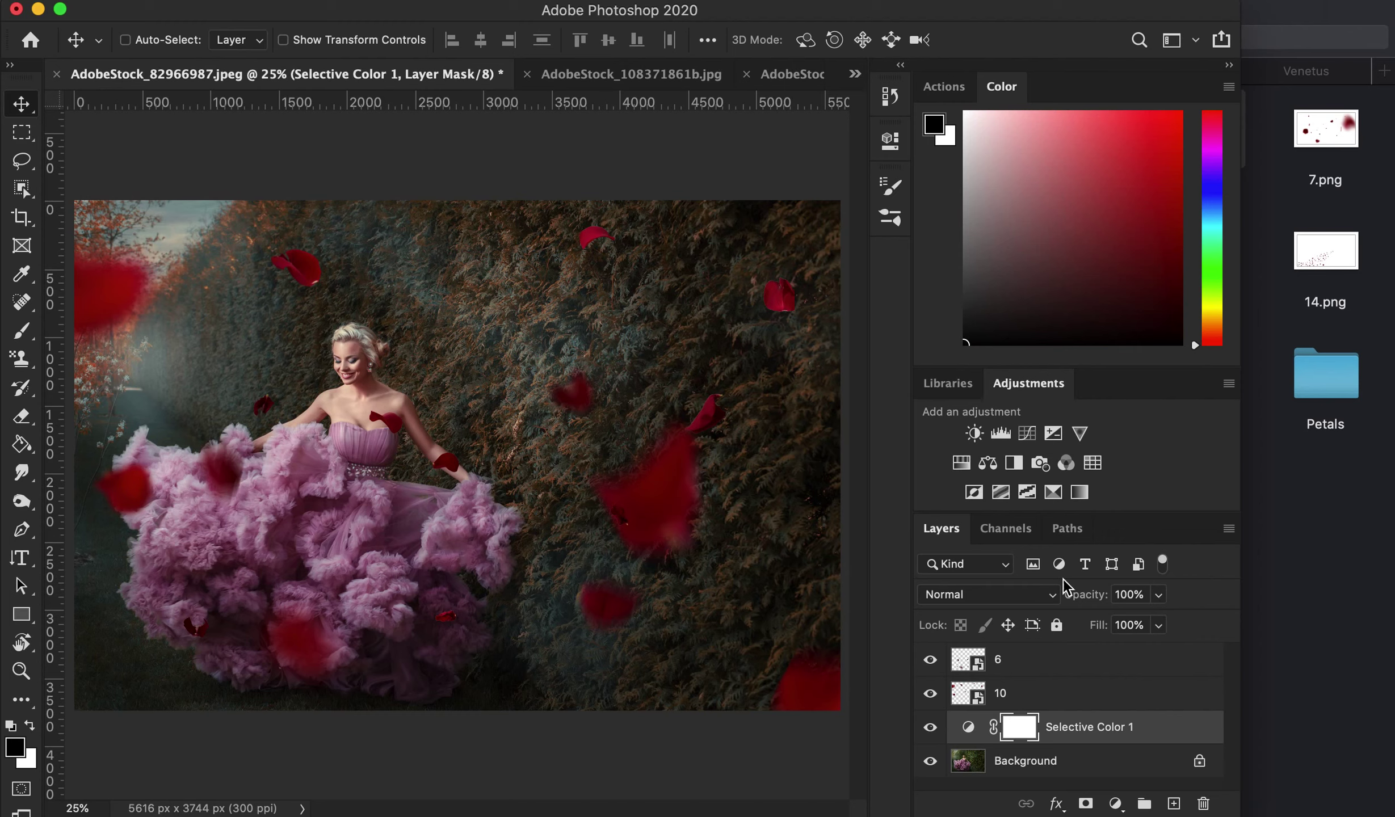
Add a Vibrance adjustment at +63, then bring up the ivy-wall photo.
left_click(1080, 434)
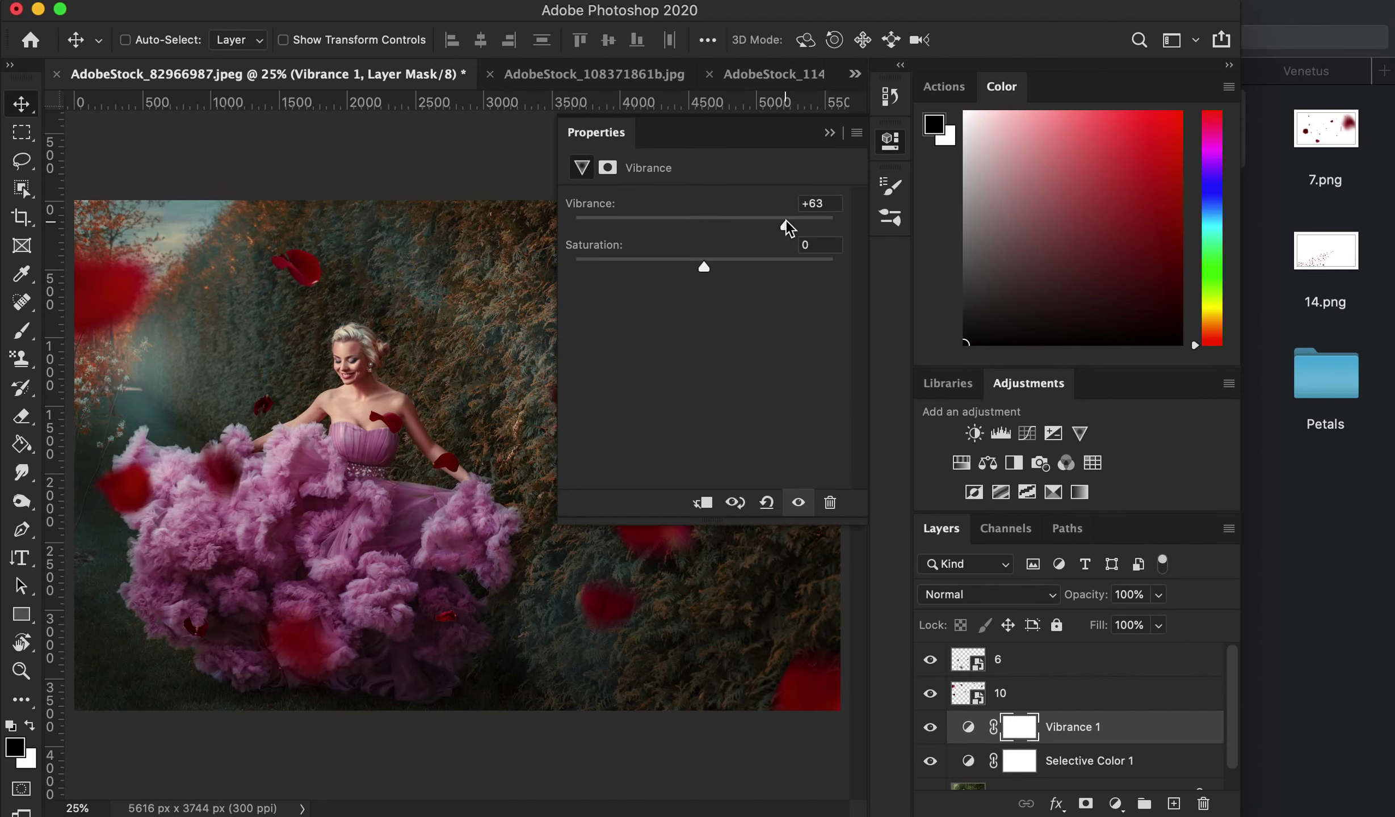
left_click(890, 142)
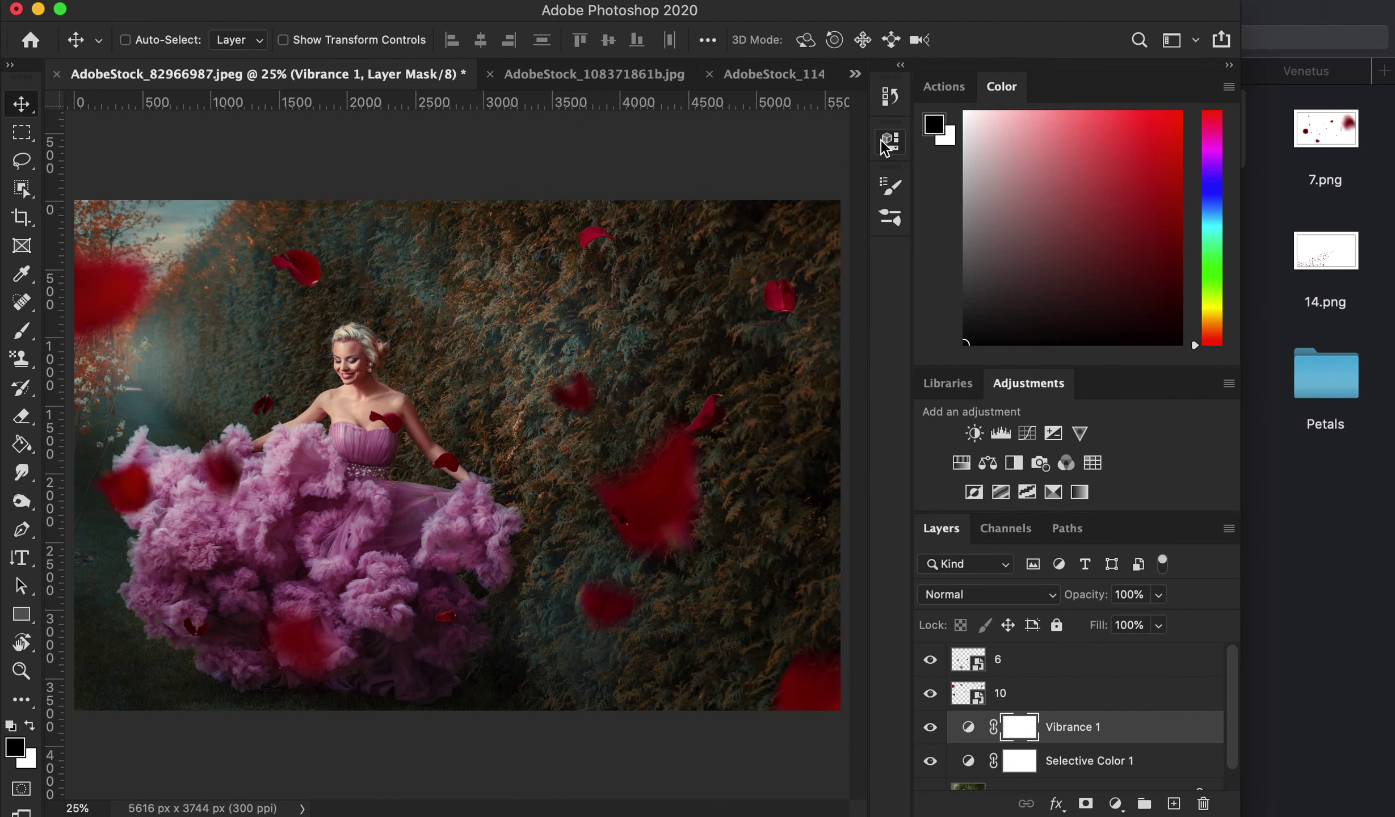
left_click(604, 75)
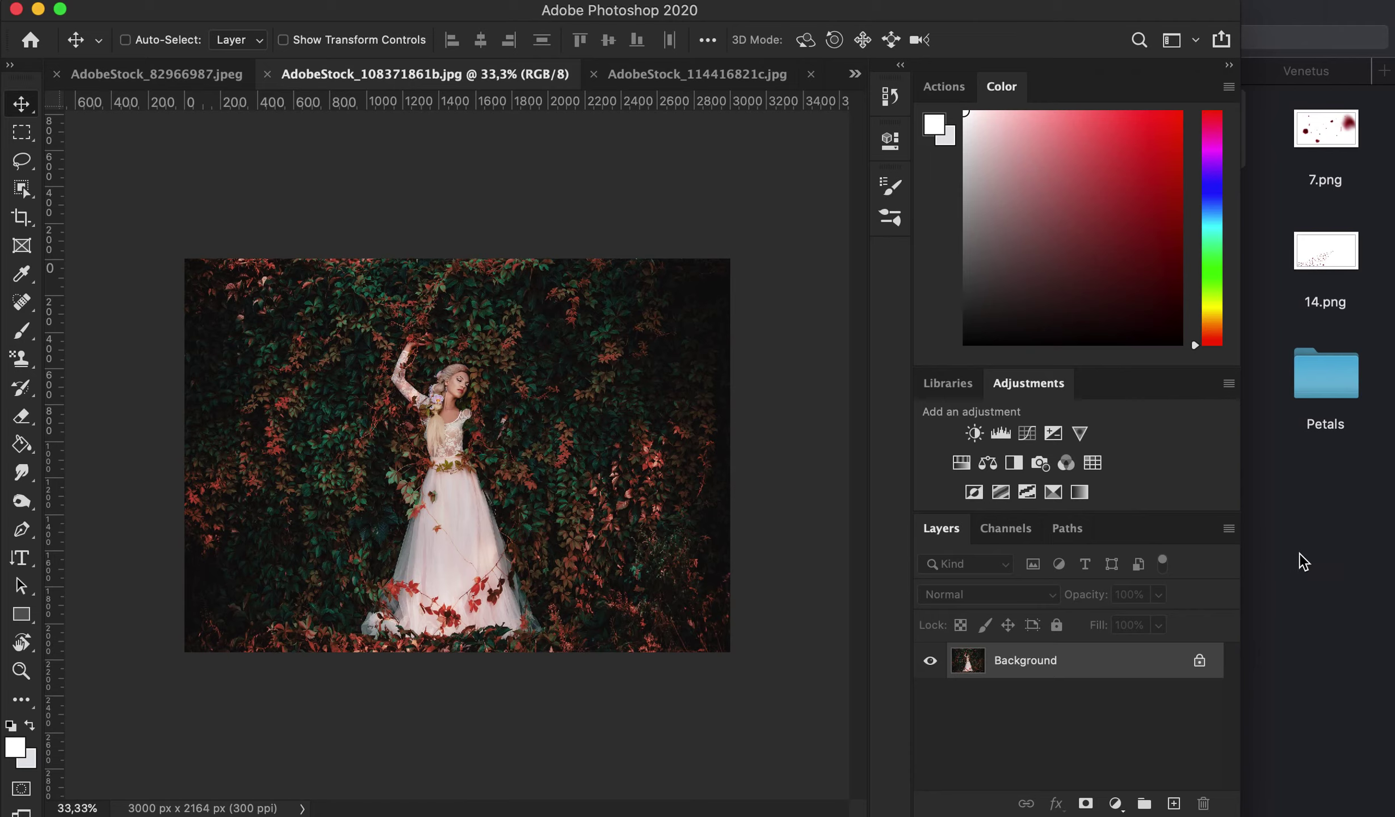
Place fire flare 11.png from Fire Flares Vol. 4, moved down around the woman's waist.
left_click(1300, 553)
left_click(527, 73)
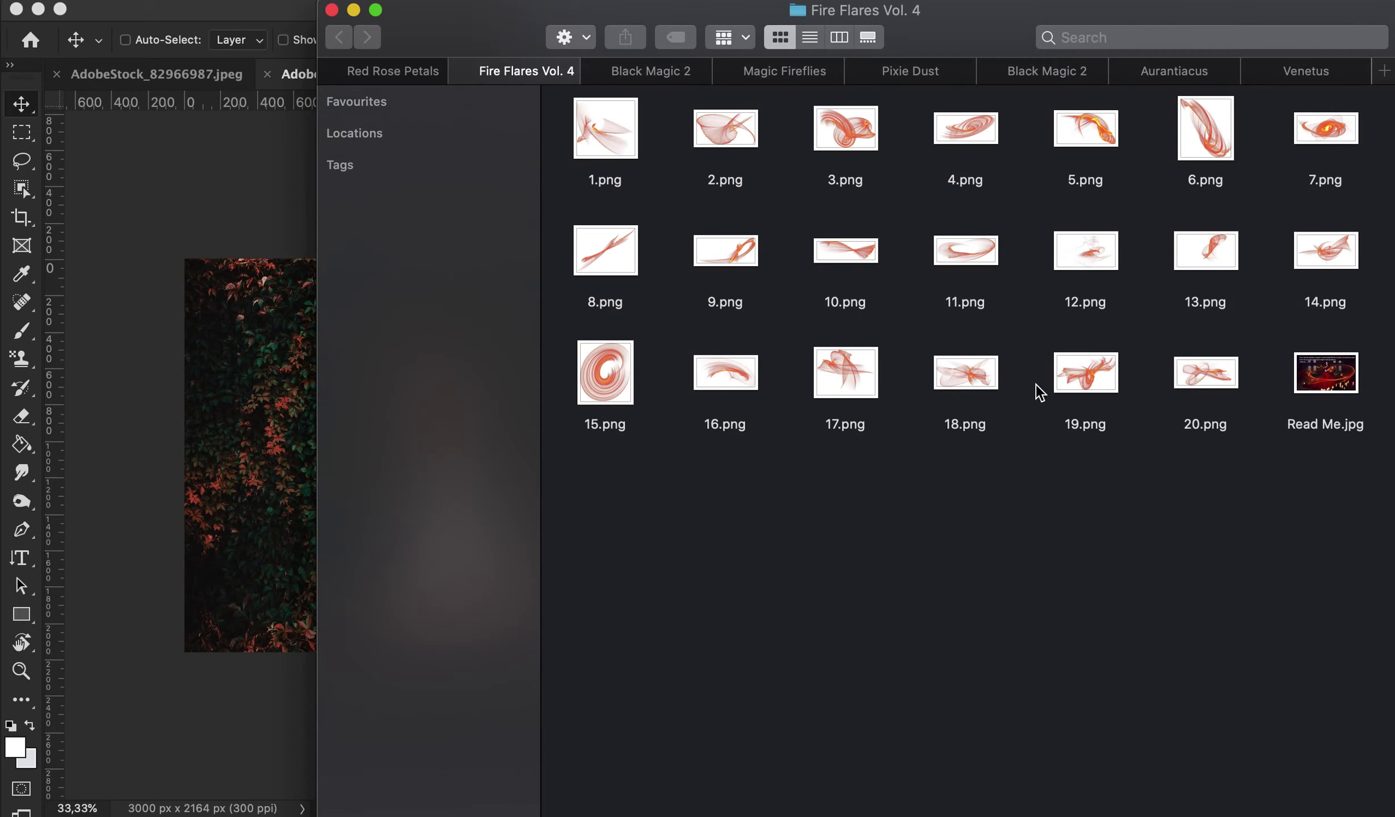
left_click(977, 251)
left_click_drag(977, 250, 230, 409)
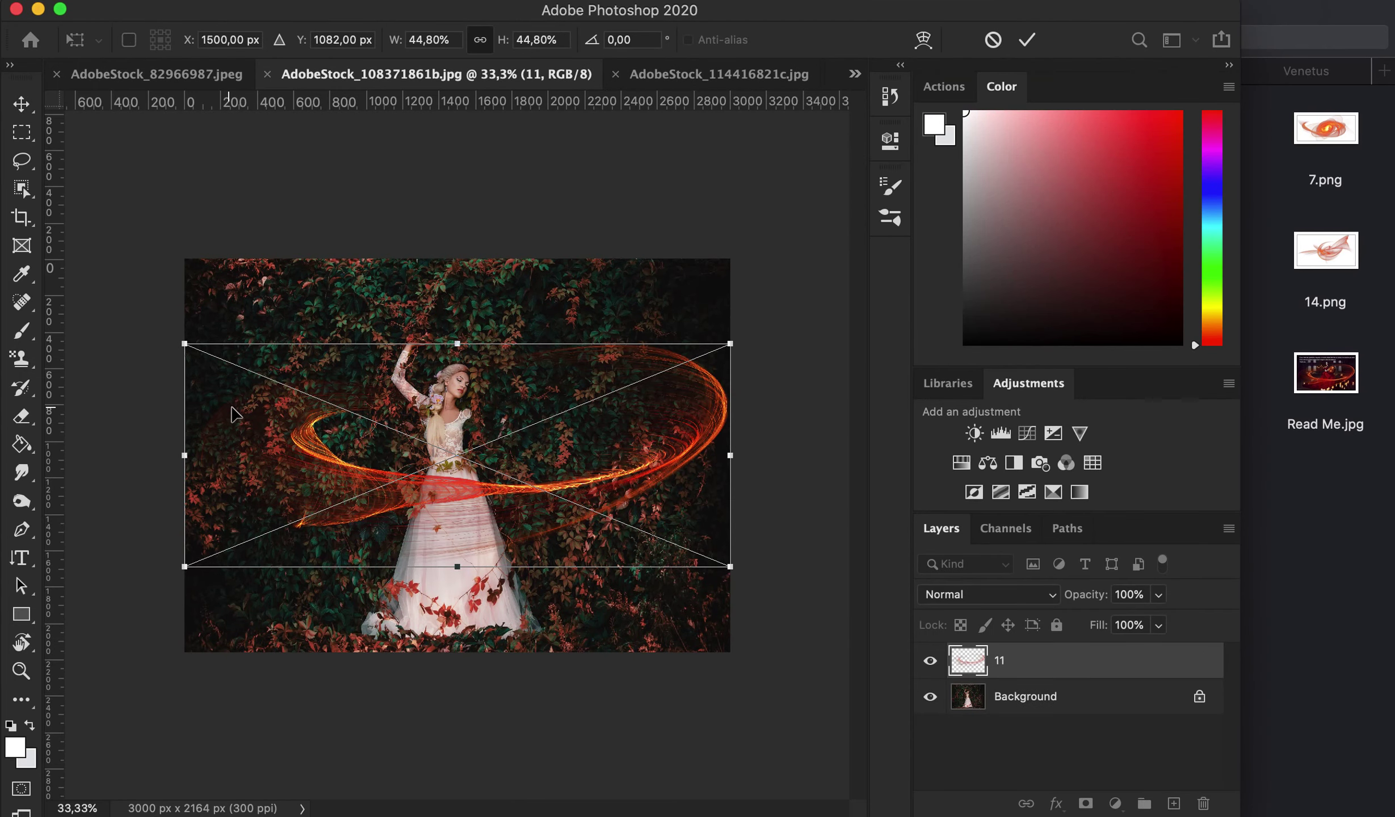
left_click_drag(642, 513, 630, 566)
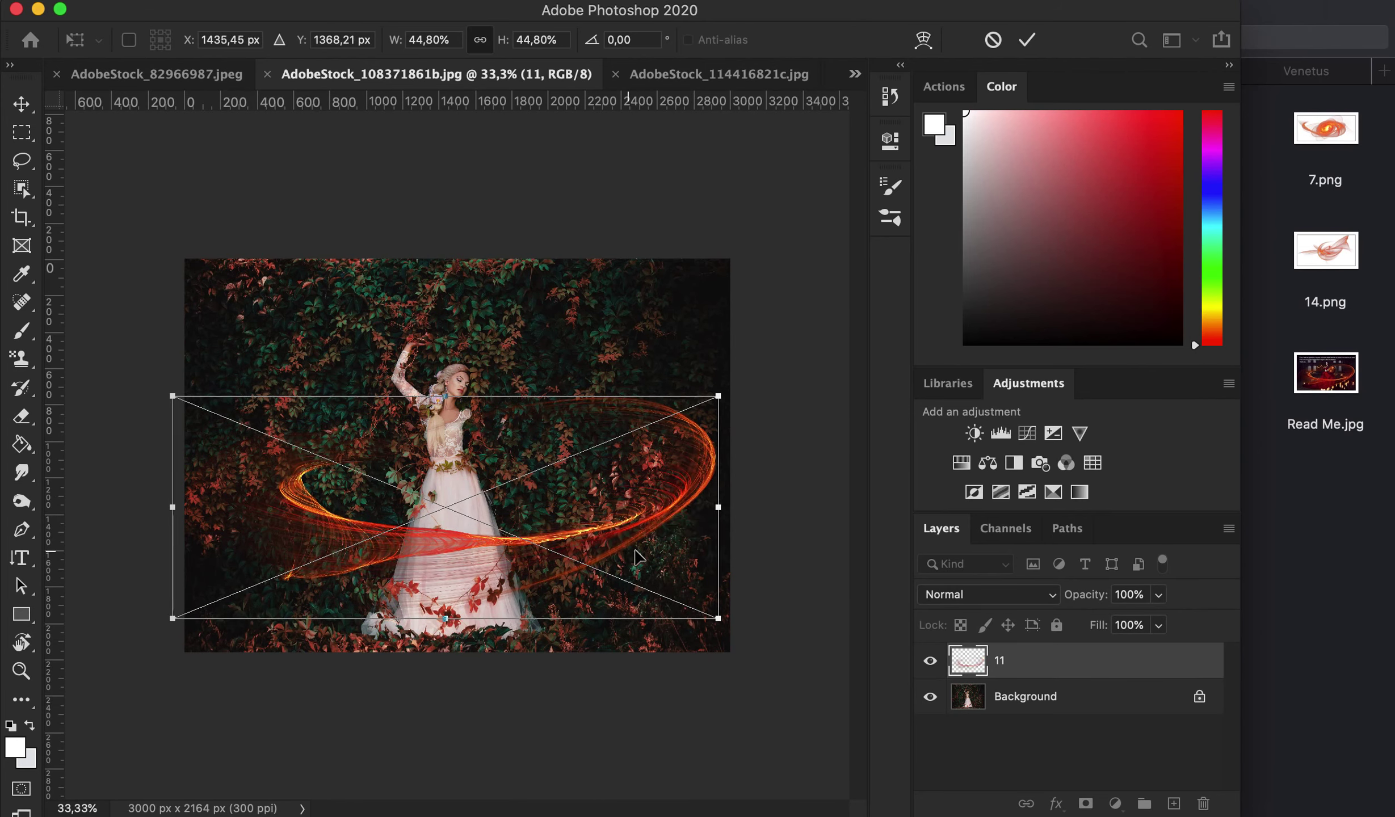
left_click(1028, 40)
scroll(409, 538, "up", 2)
scroll(409, 537, "up", 3)
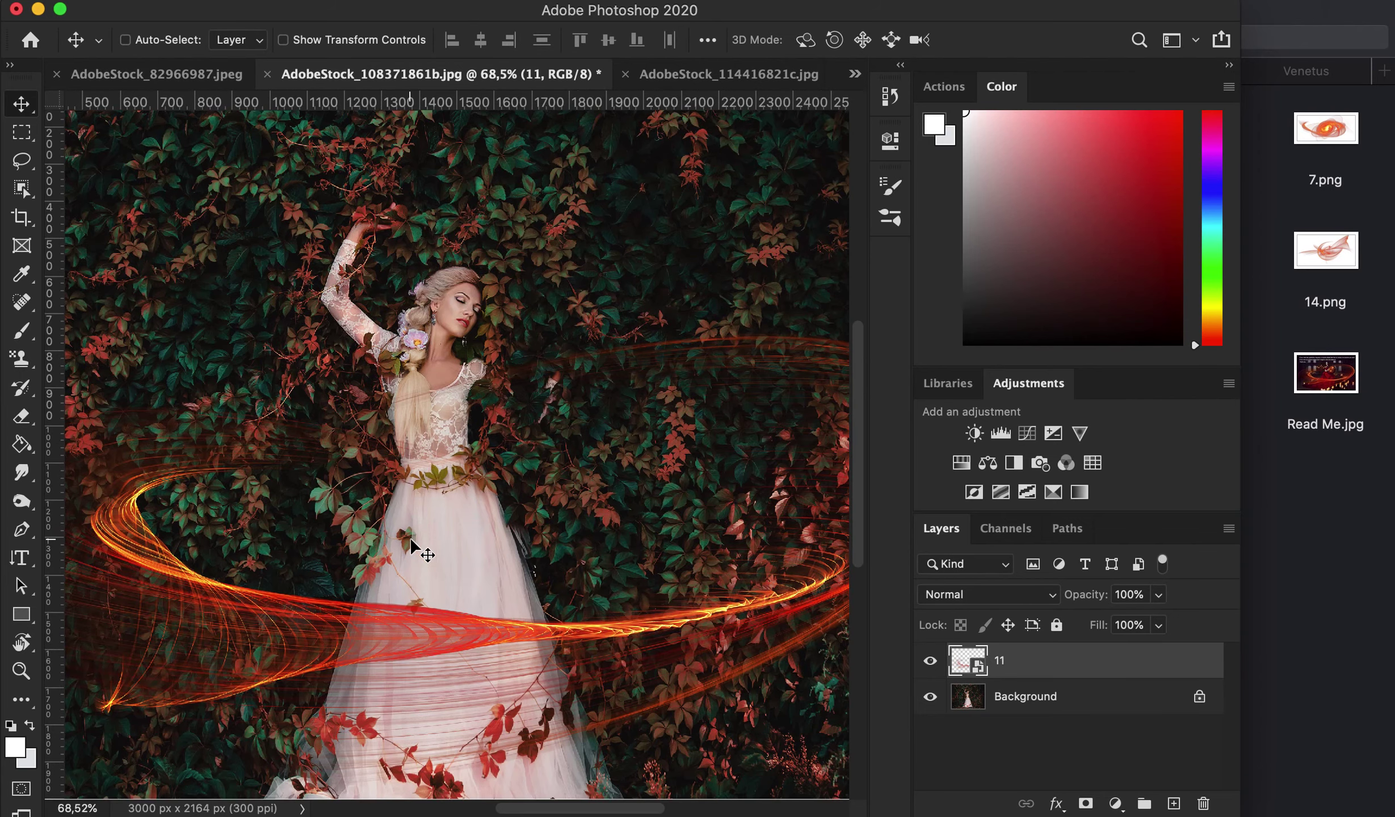
Add a mask to flare layer 11 and set a soft round 63 px brush.
scroll(410, 537, "up", 2)
scroll(410, 538, "up", 1)
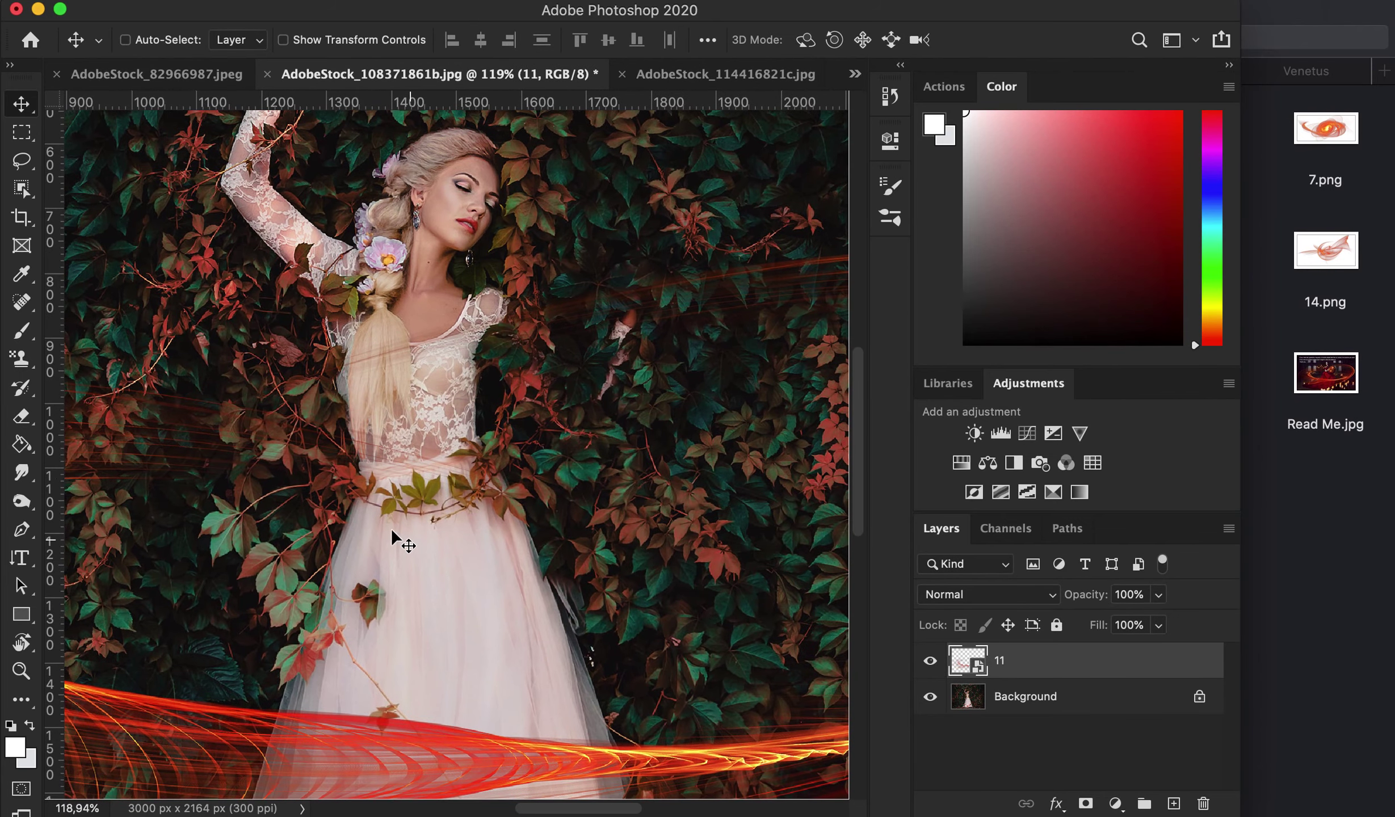
left_click(22, 331)
left_click(106, 333)
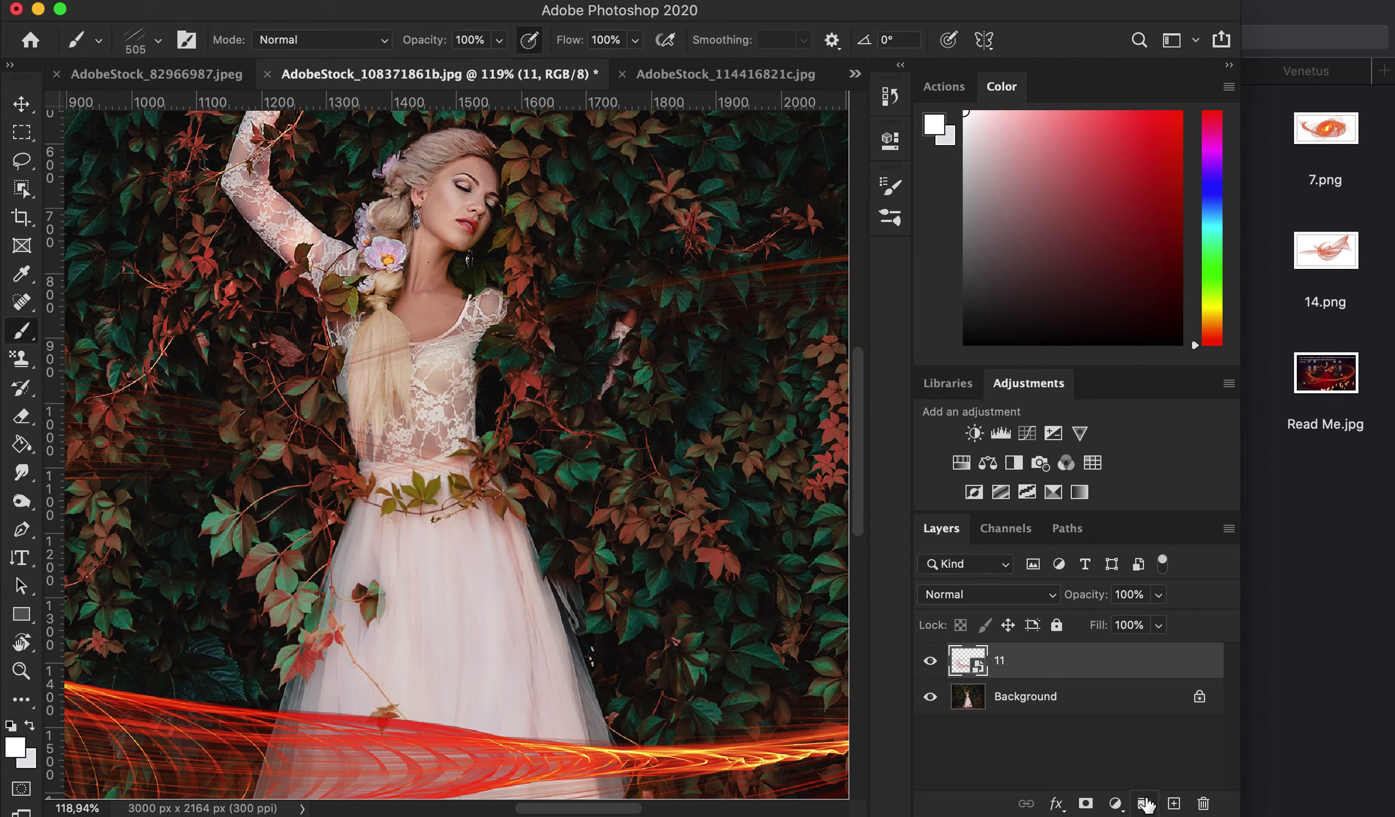
left_click(1086, 804)
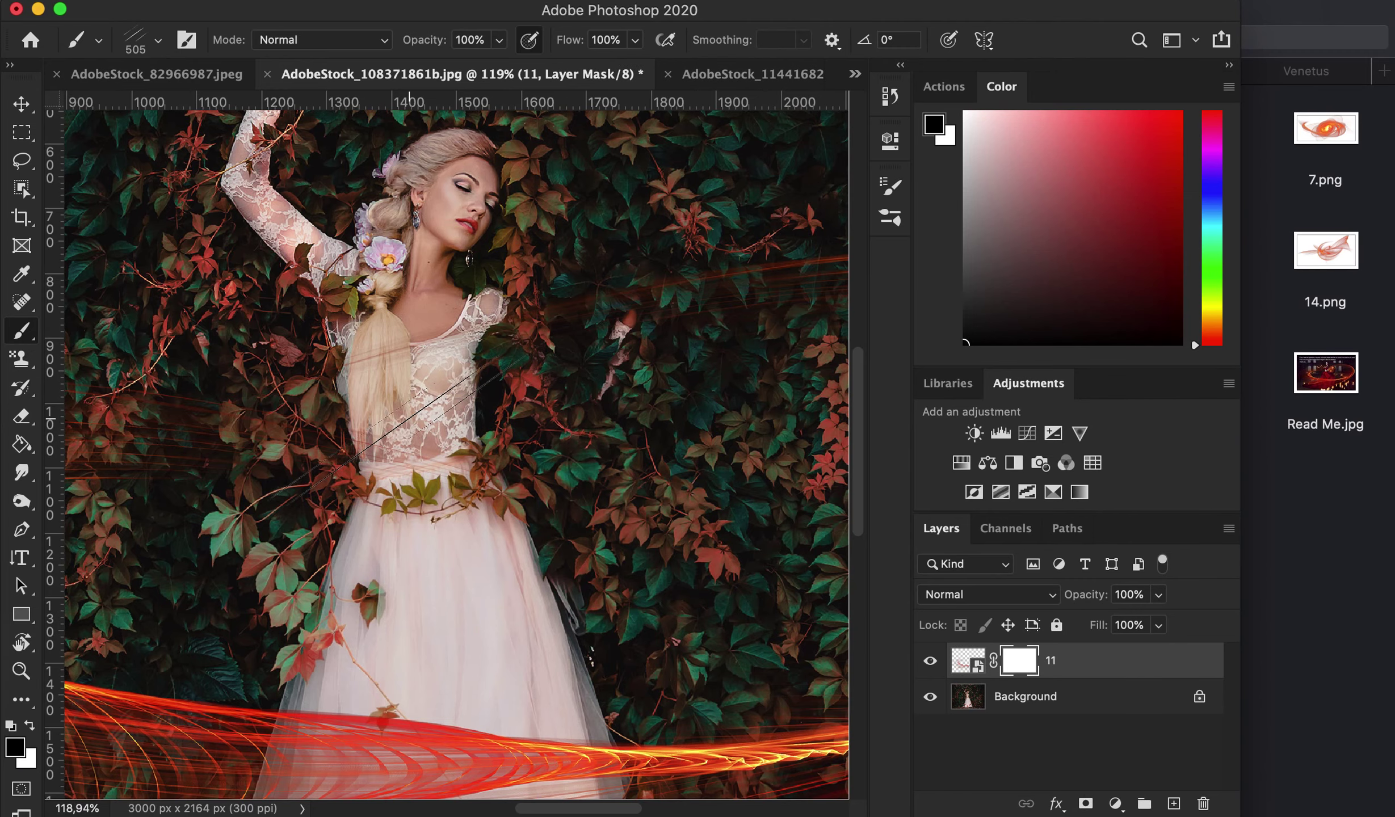
left_click(156, 41)
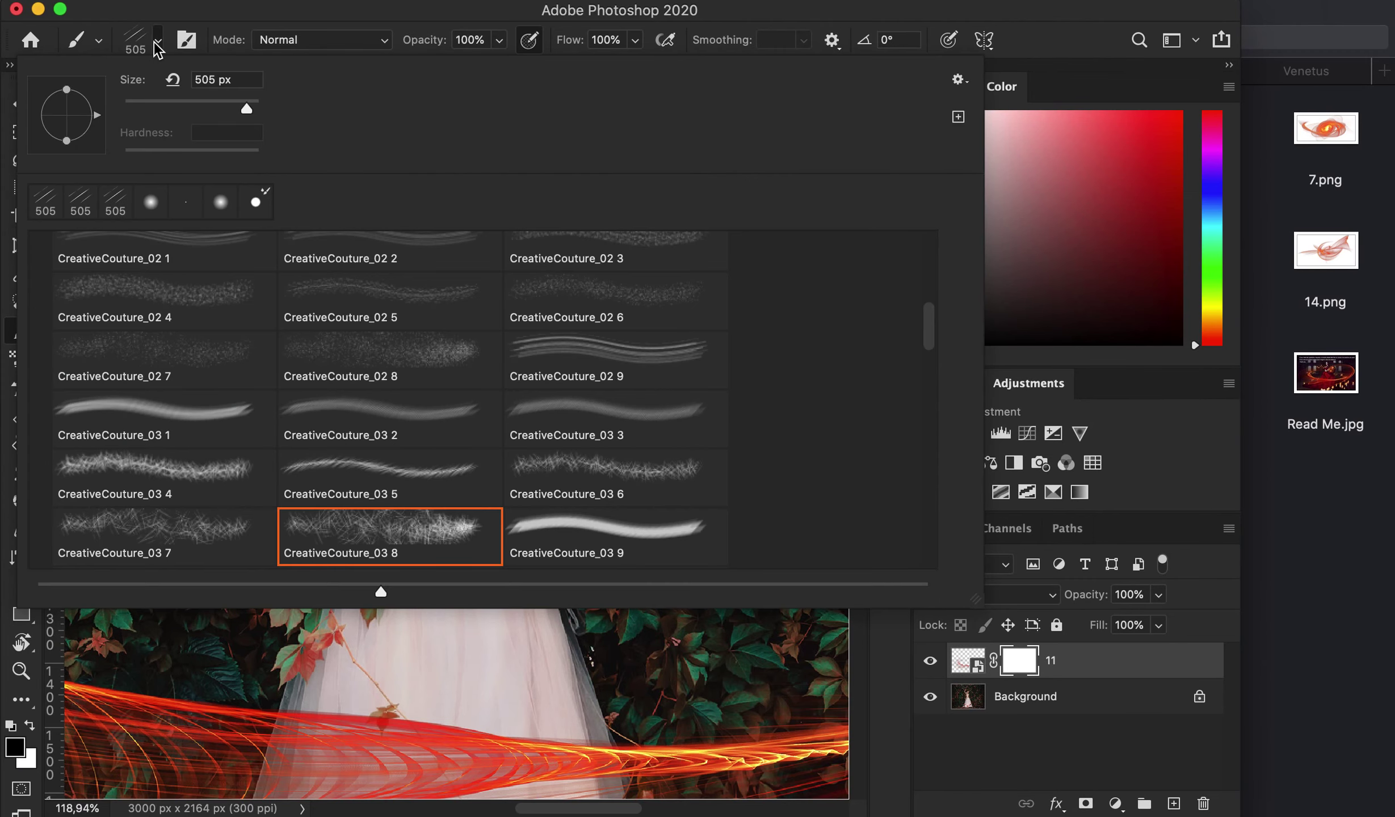
left_click(151, 203)
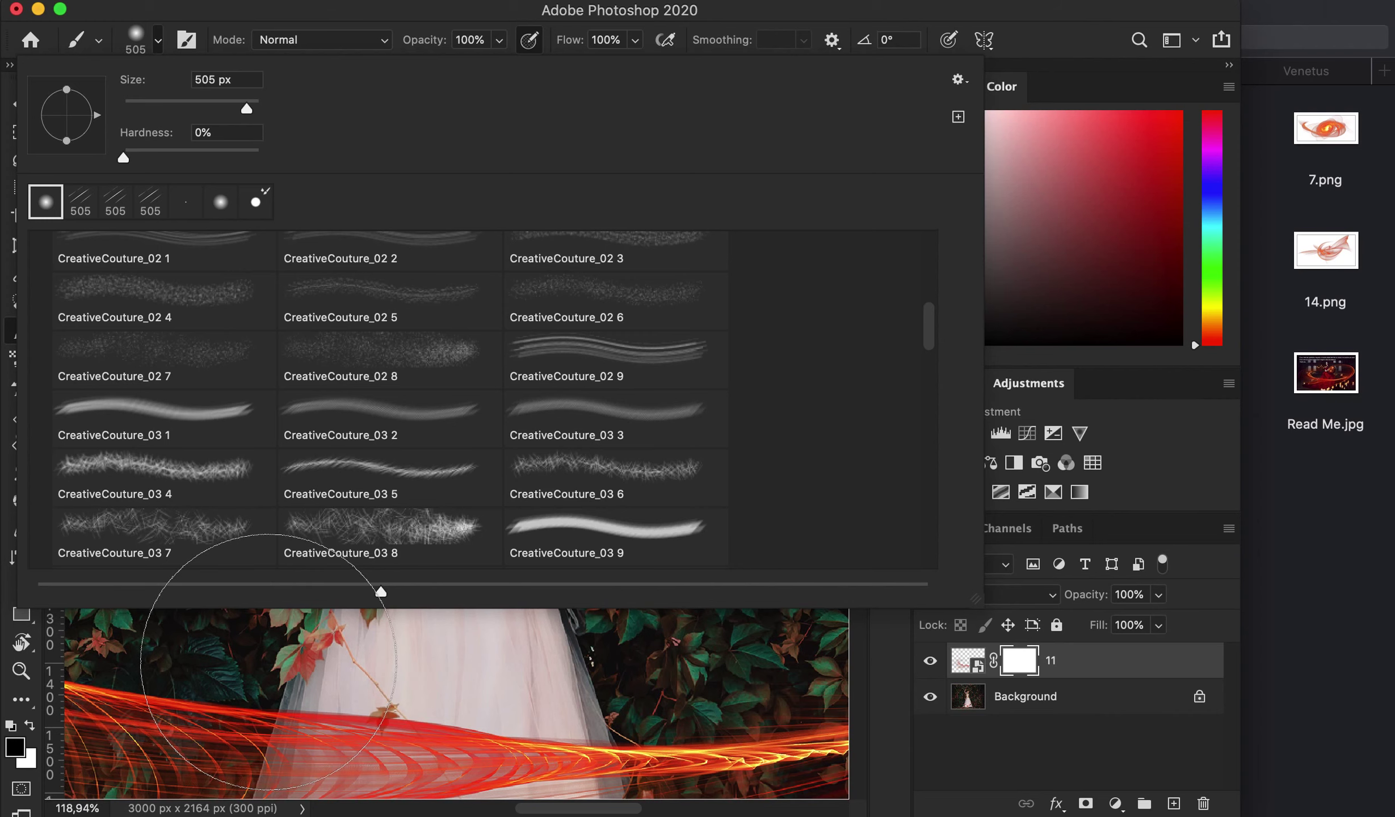
left_click(166, 106)
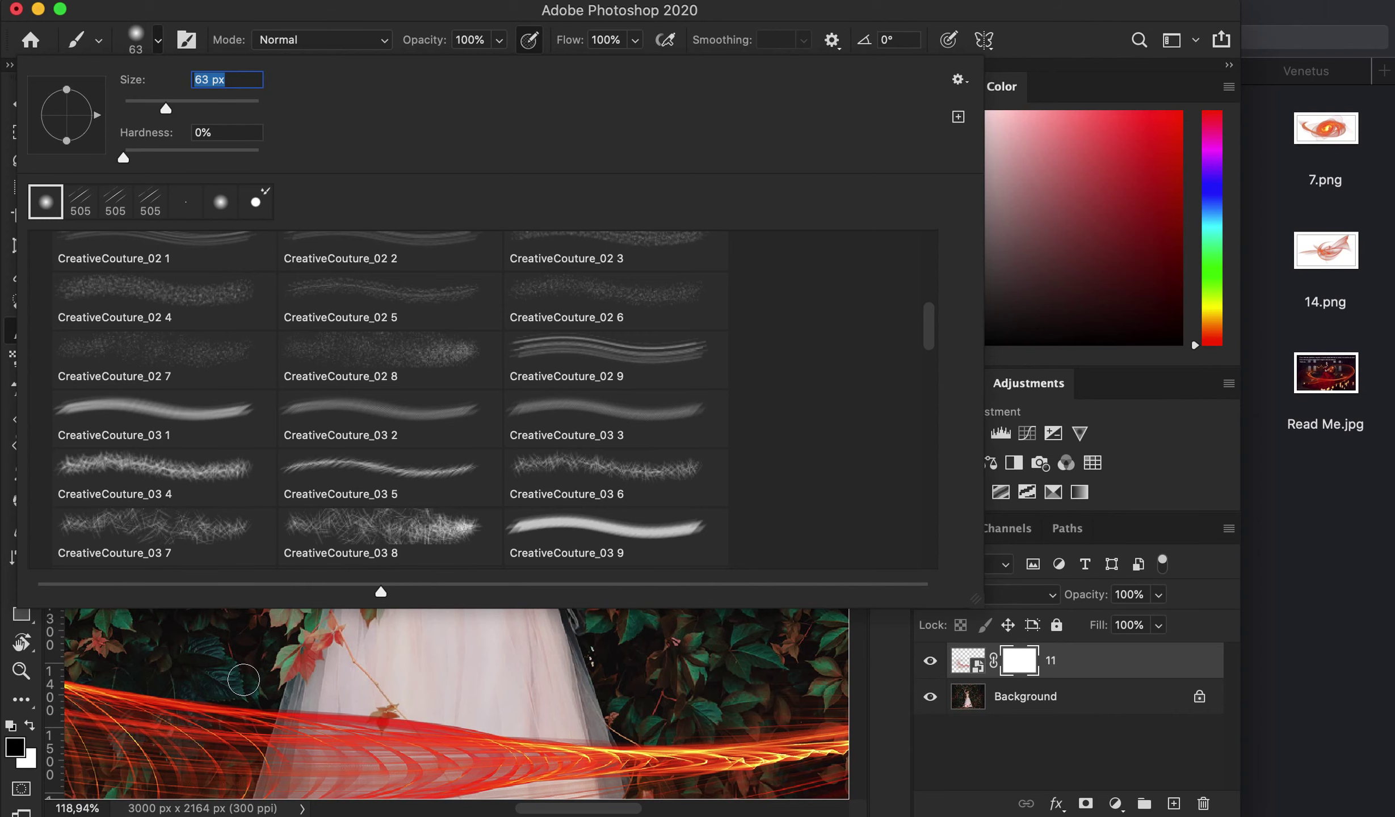
left_click(244, 680)
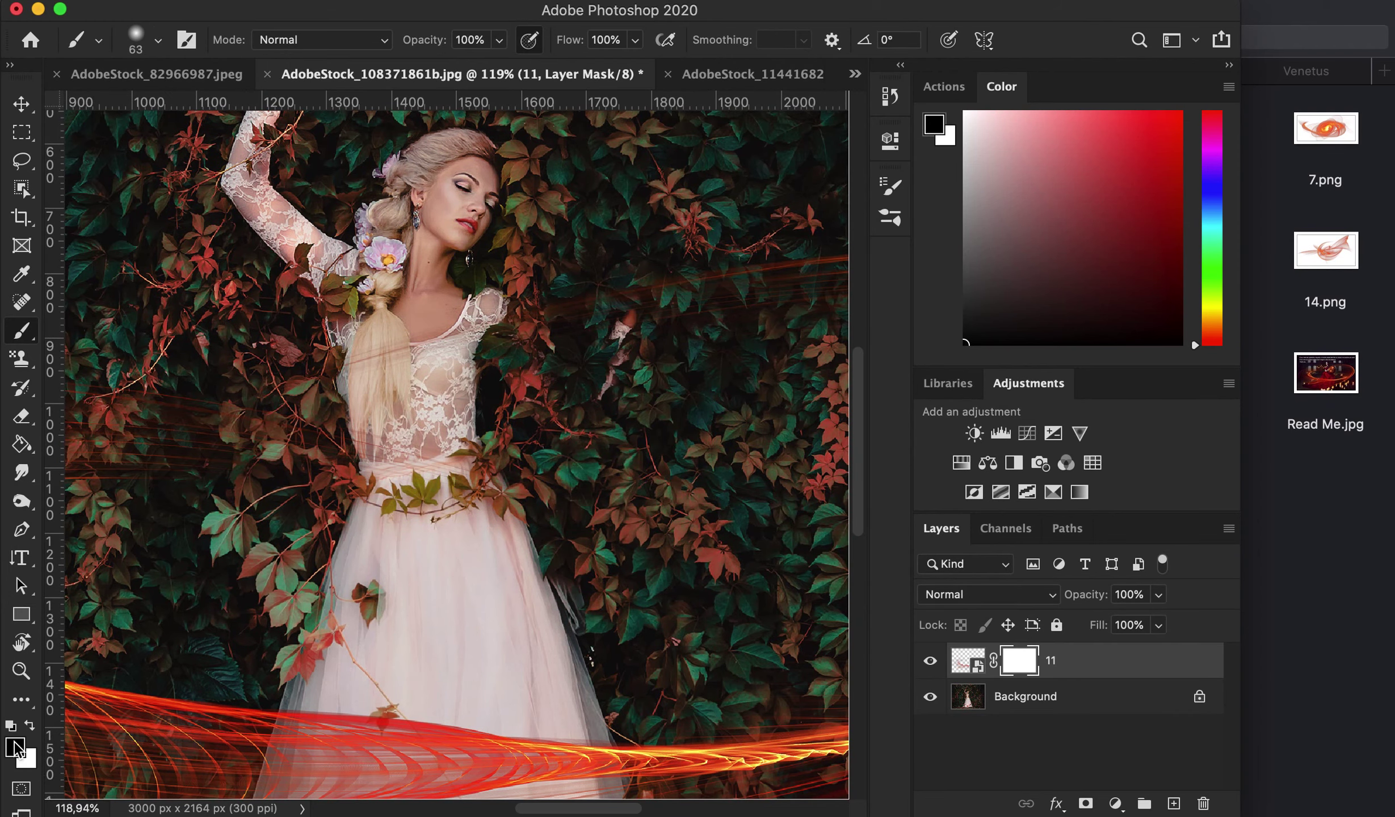
scroll(460, 377, "up", 5)
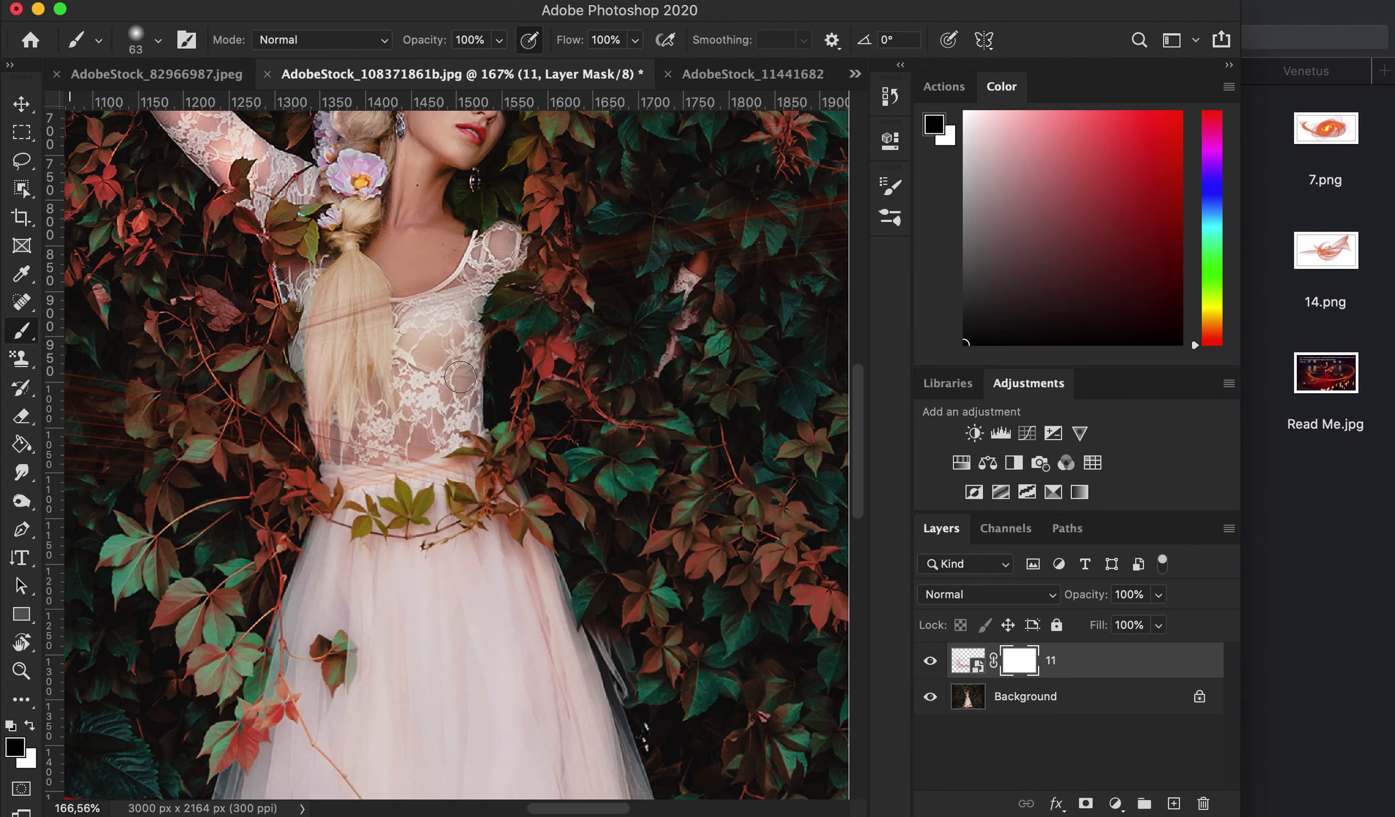
left_click(500, 40)
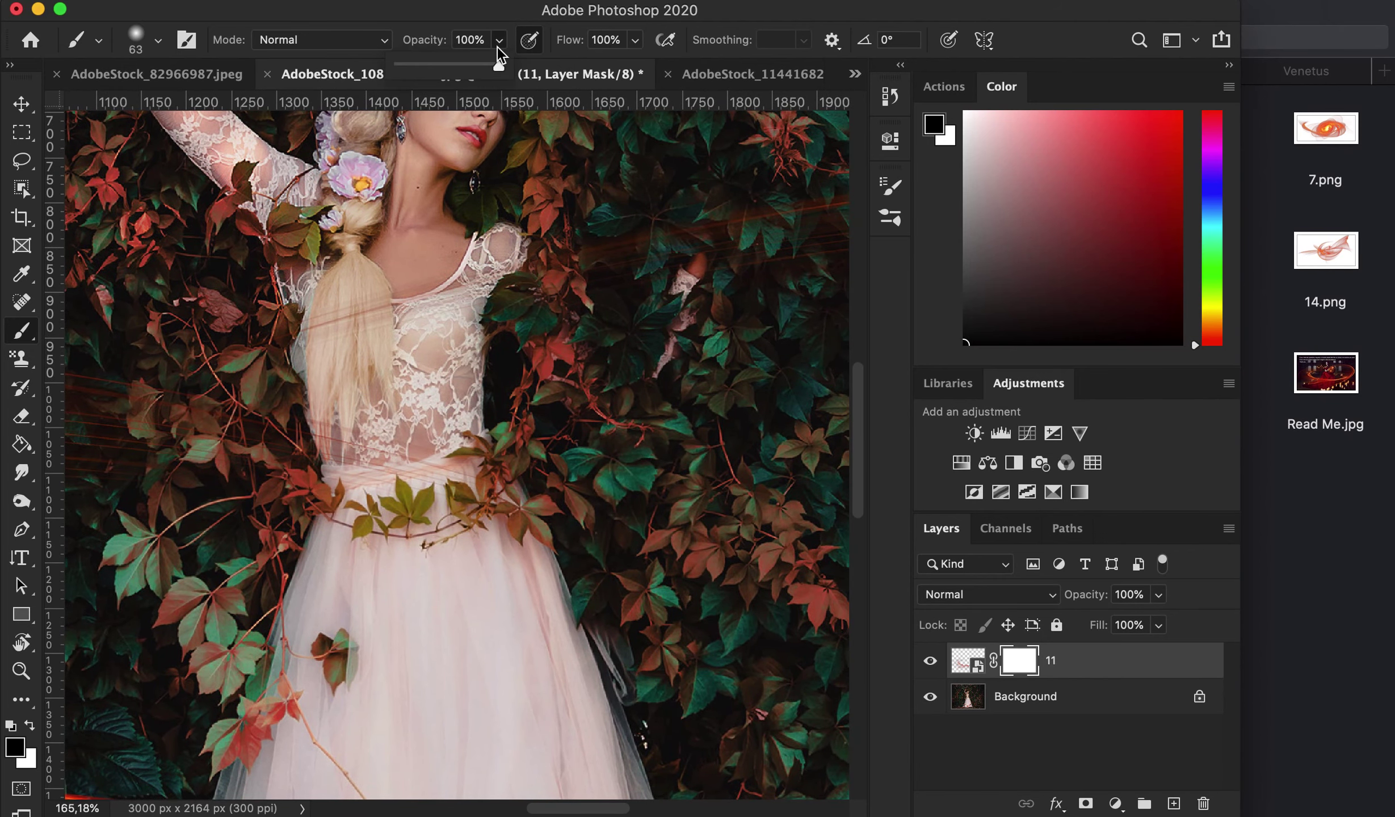
left_click(455, 219)
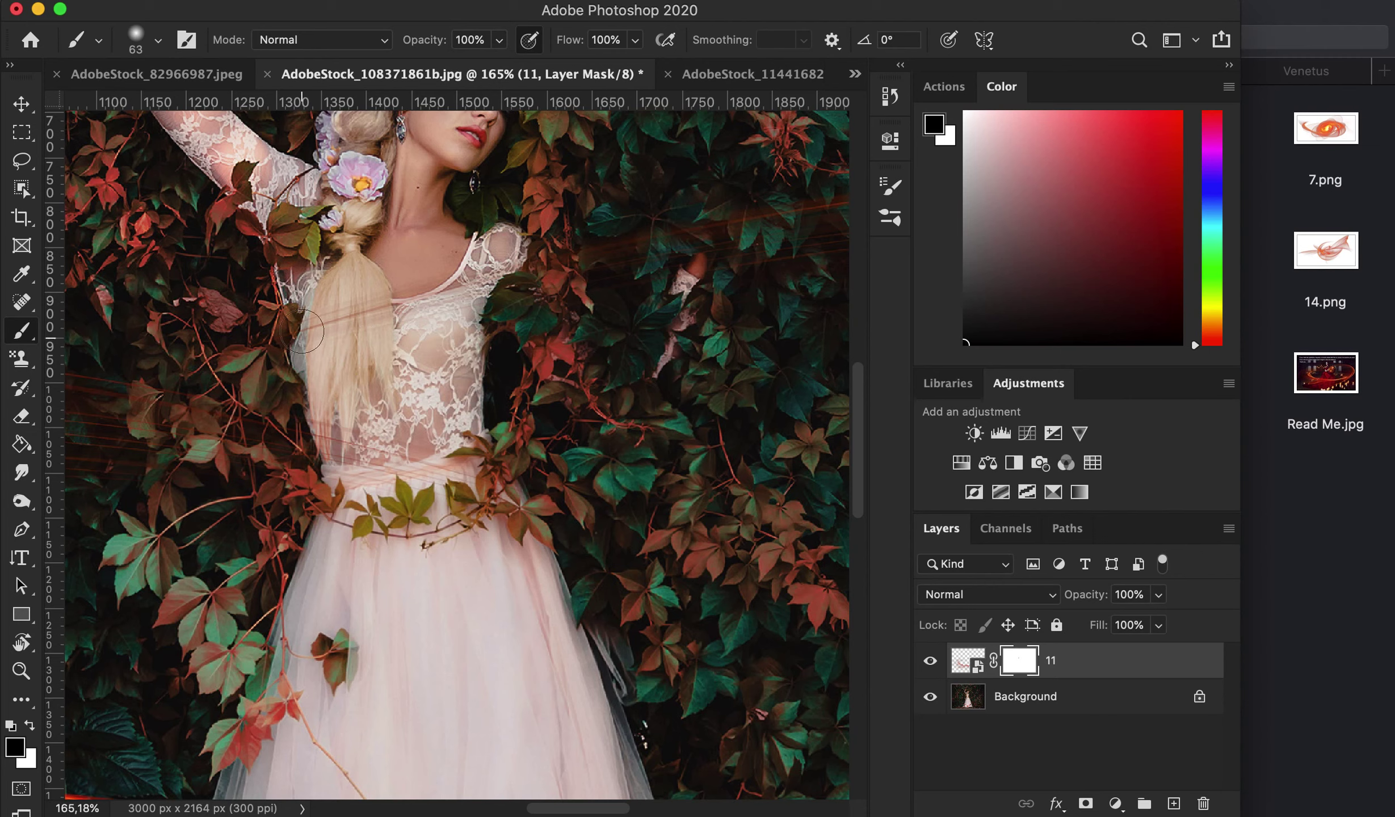
Paint out the red streaks over hair and bodice, then zoom out and reselect layer 11.
left_click_drag(315, 318, 493, 267)
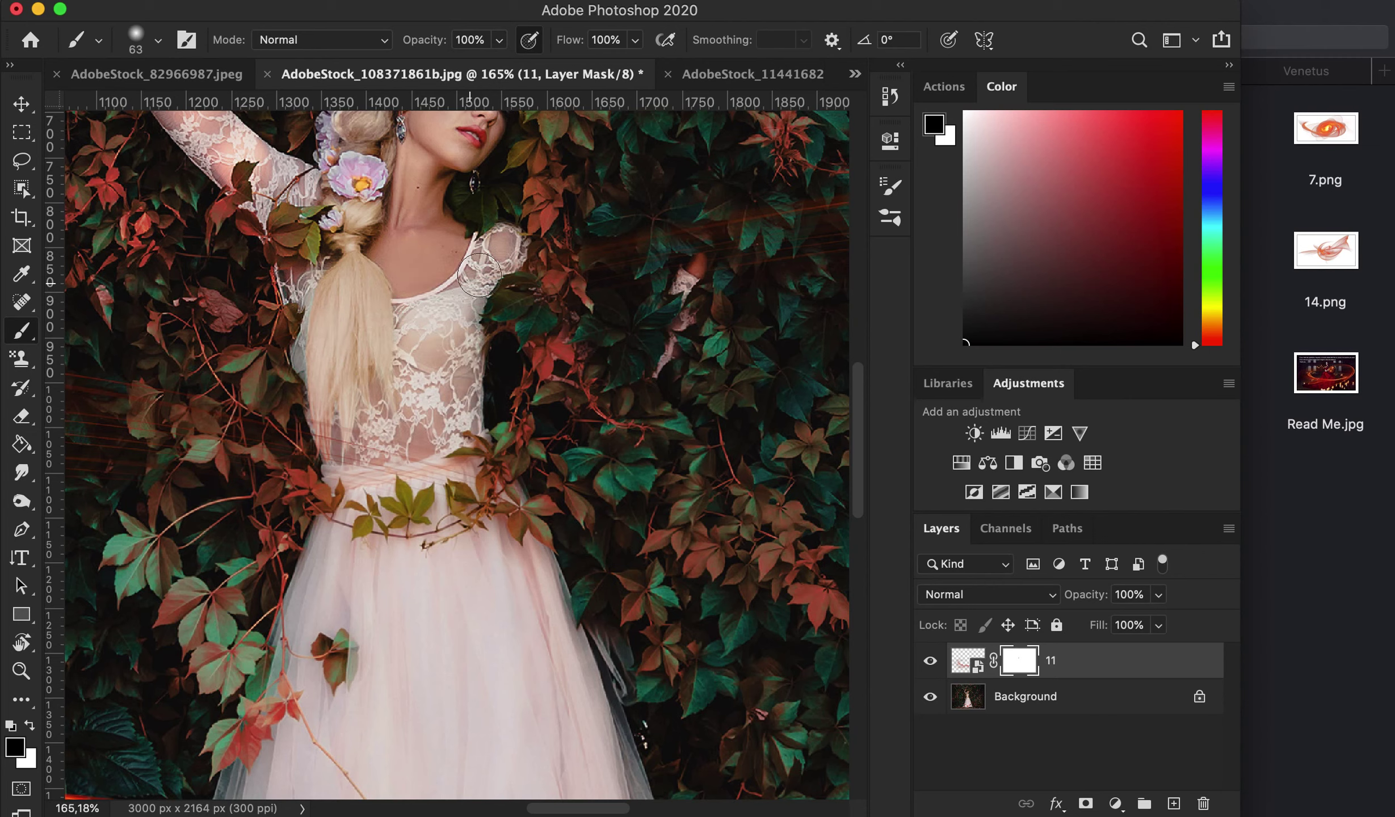
mouse_move(447, 444)
left_mouse_down()
mouse_move(474, 509)
mouse_move(373, 517)
left_mouse_up()
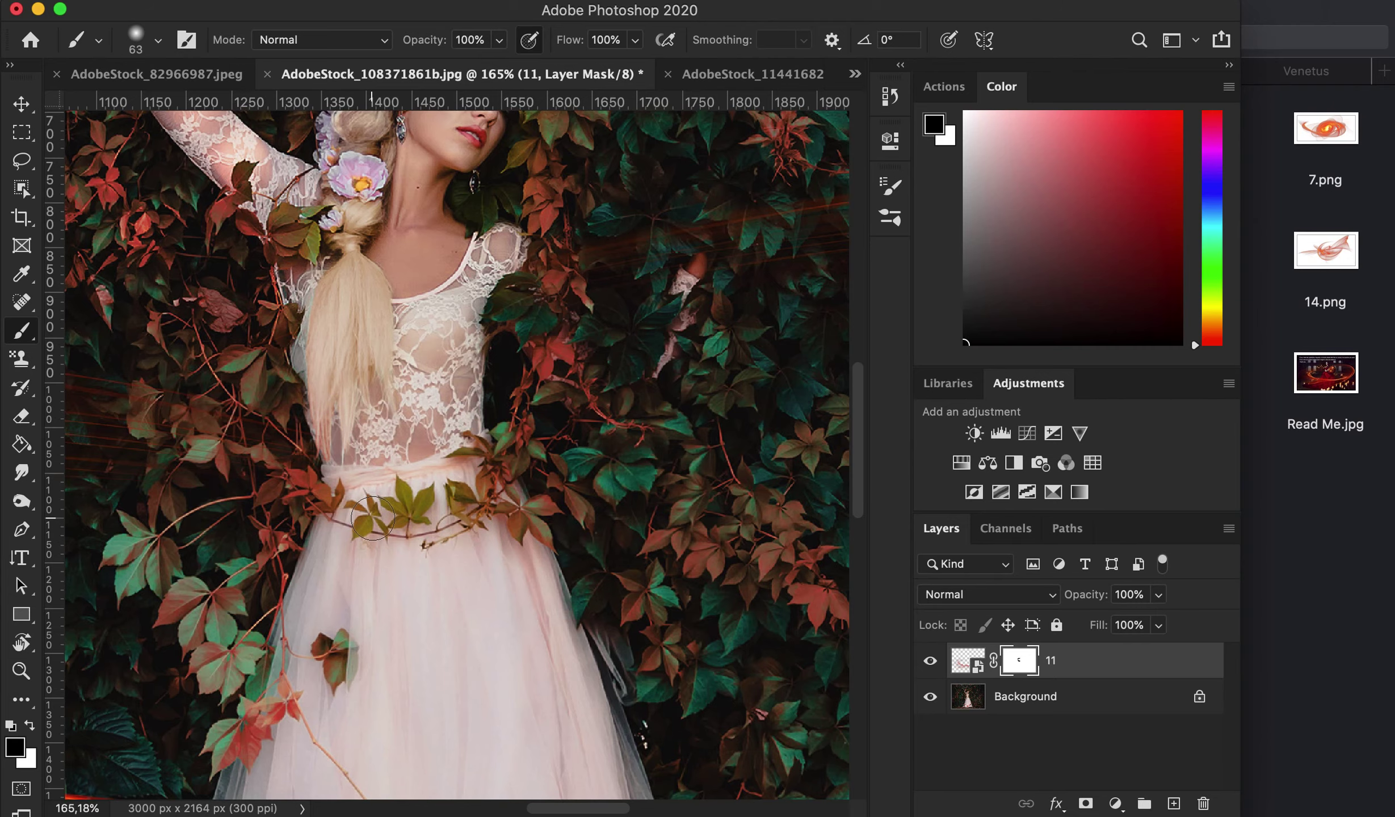
scroll(373, 518, "down", 5)
scroll(373, 518, "down", 1)
scroll(373, 518, "down", 1)
scroll(373, 518, "down", 5)
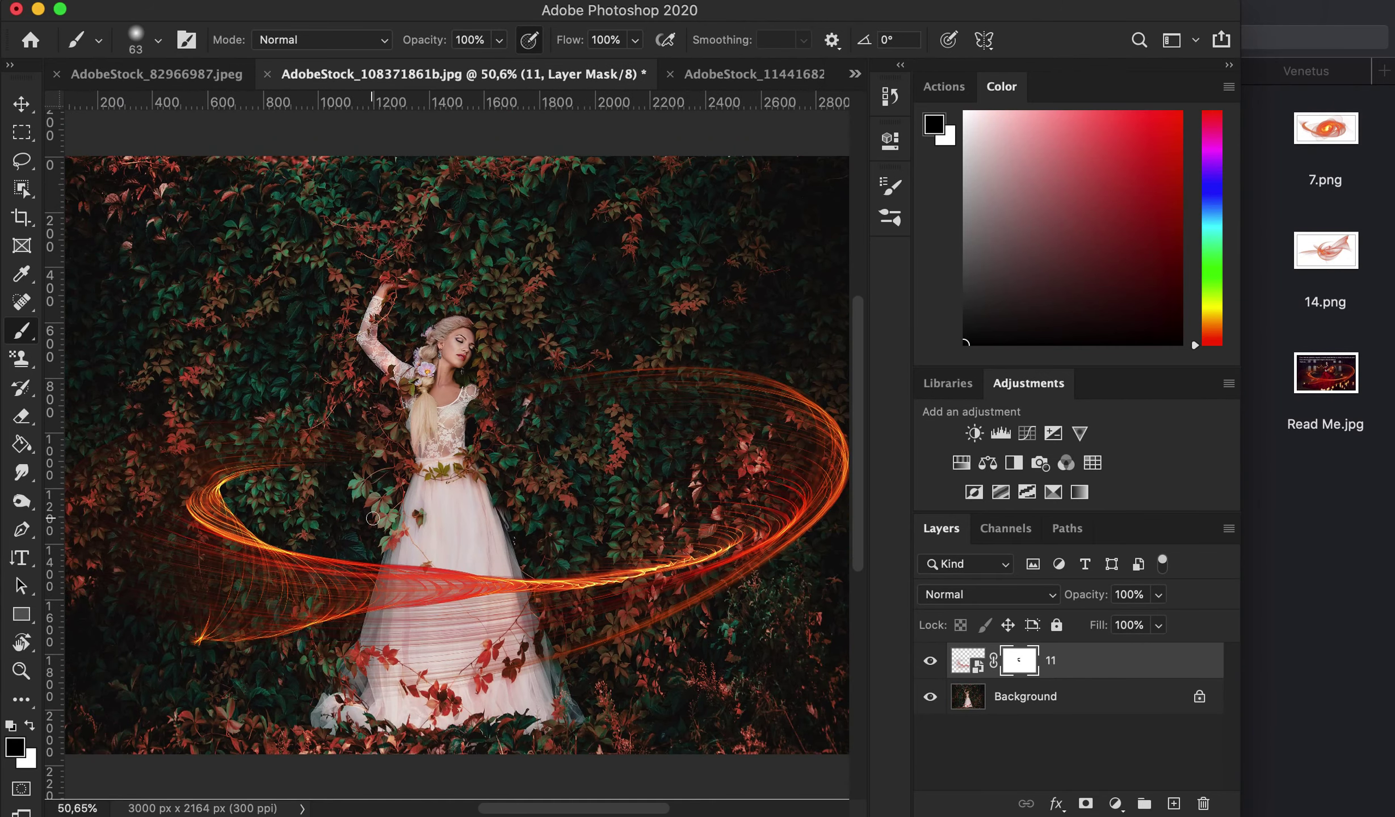
scroll(373, 518, "down", 2)
scroll(373, 517, "down", 1)
scroll(373, 518, "up", 1)
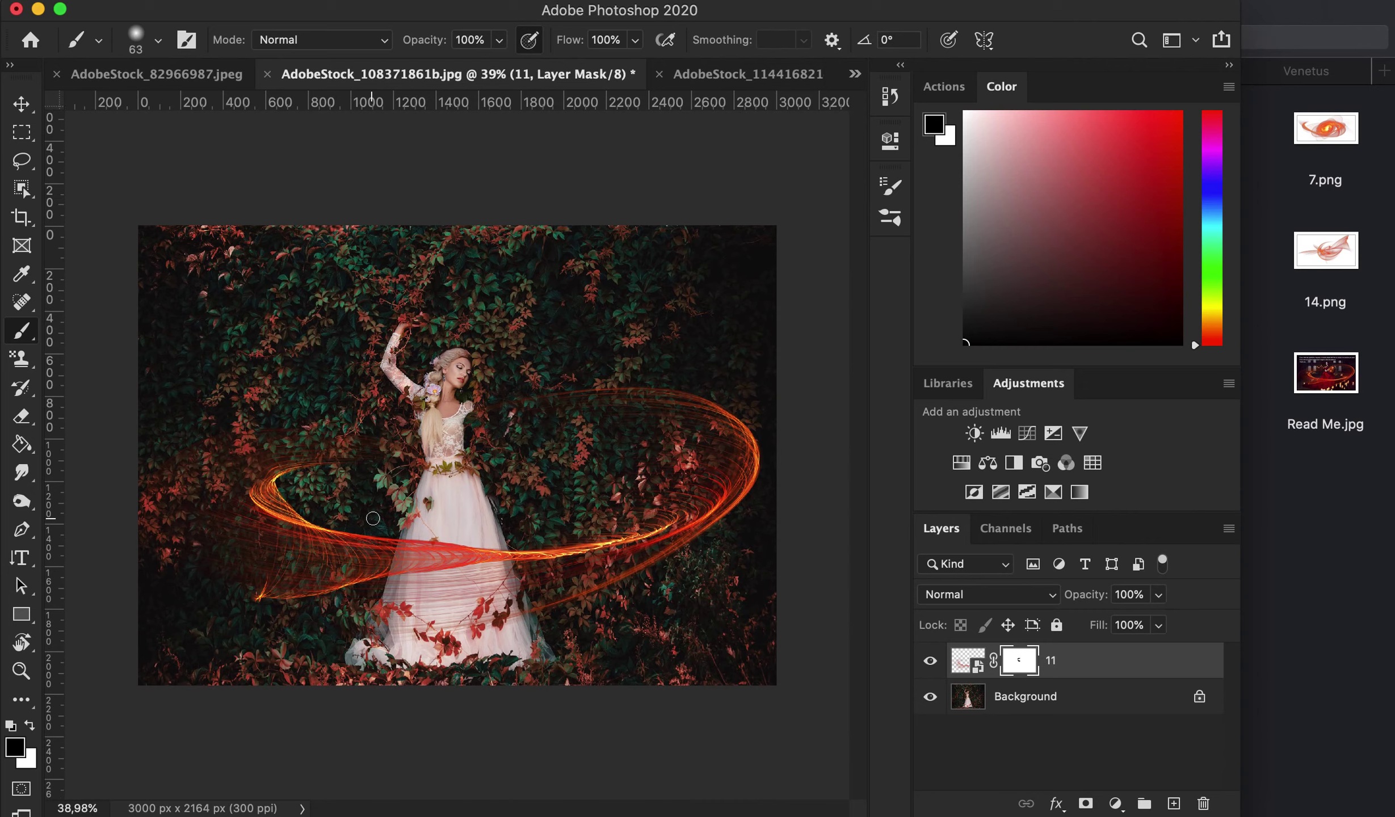
left_click(1118, 661)
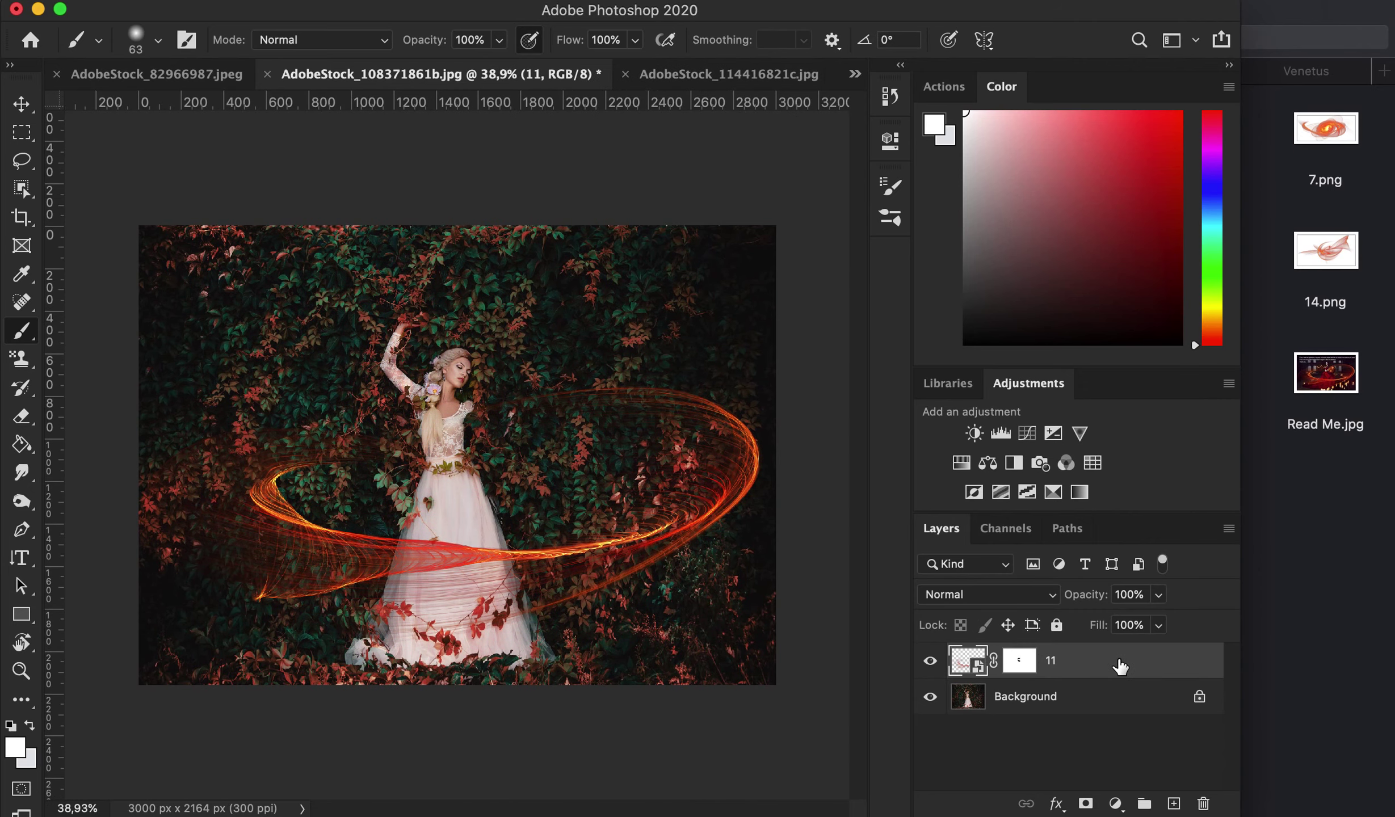
Duplicate layer 11 as '11 copy' and make it visible.
right_click(1121, 667)
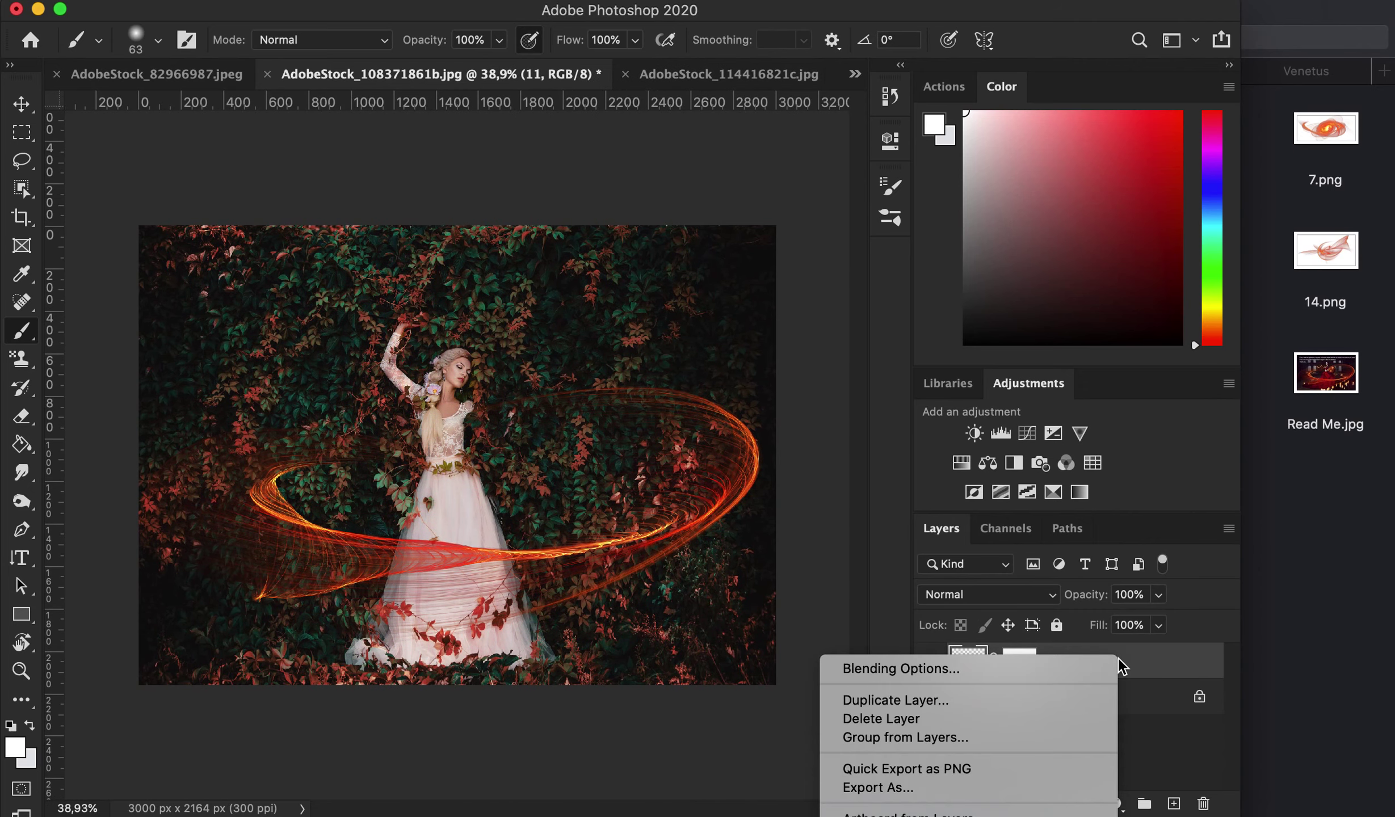
left_click(1050, 707)
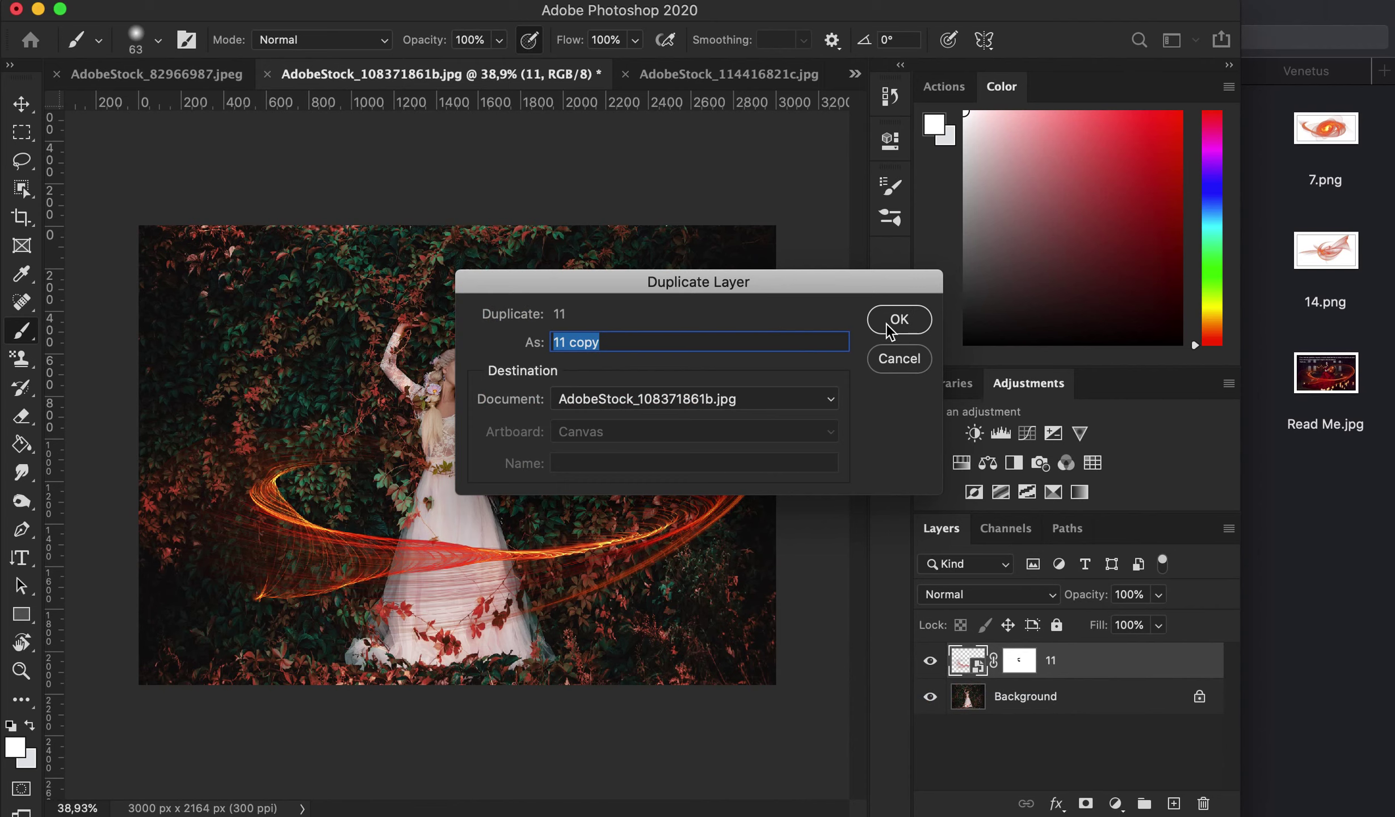
left_click(887, 325)
left_click(930, 662)
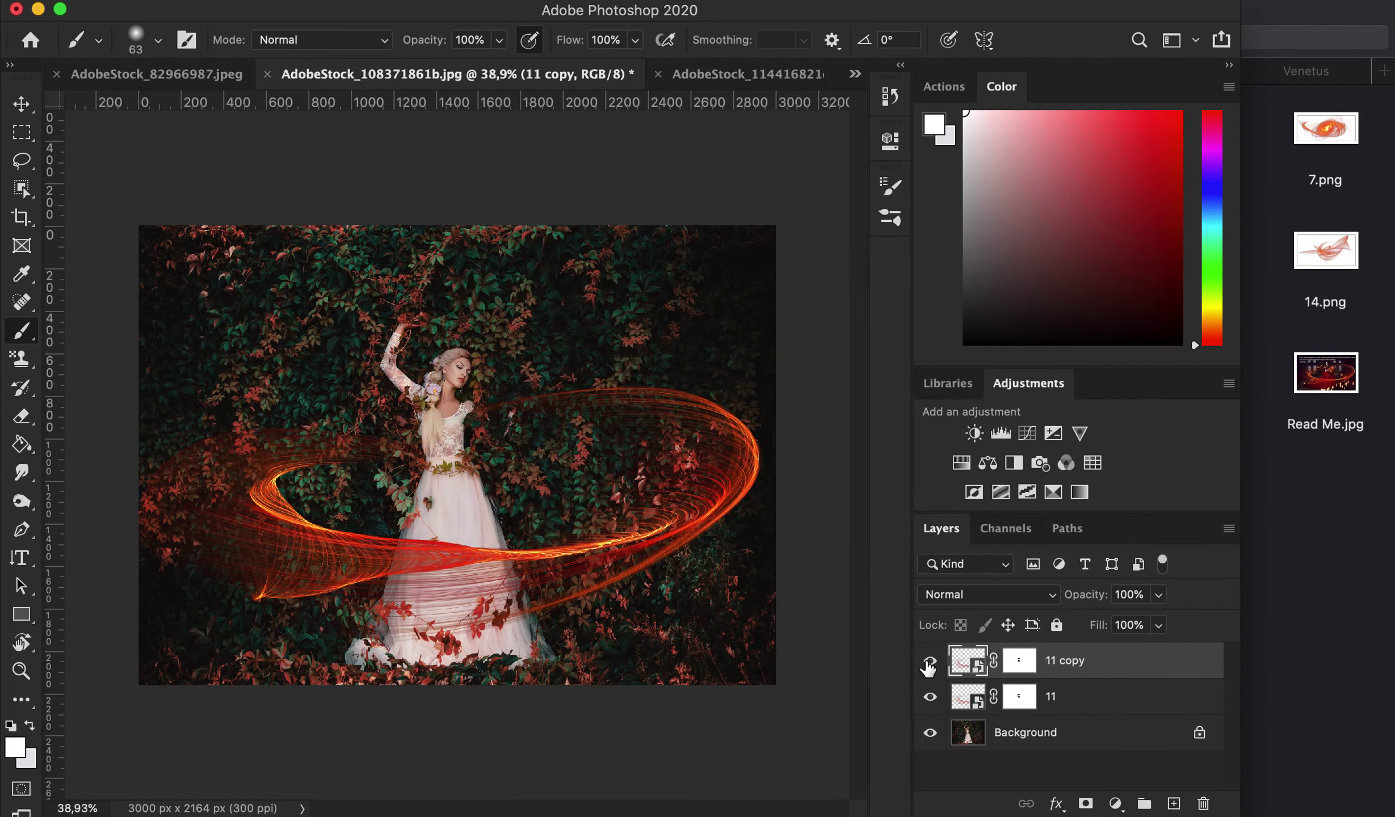
Add a Selective Color adjustment above Background with Reds cyan at -100.
left_click(1104, 737)
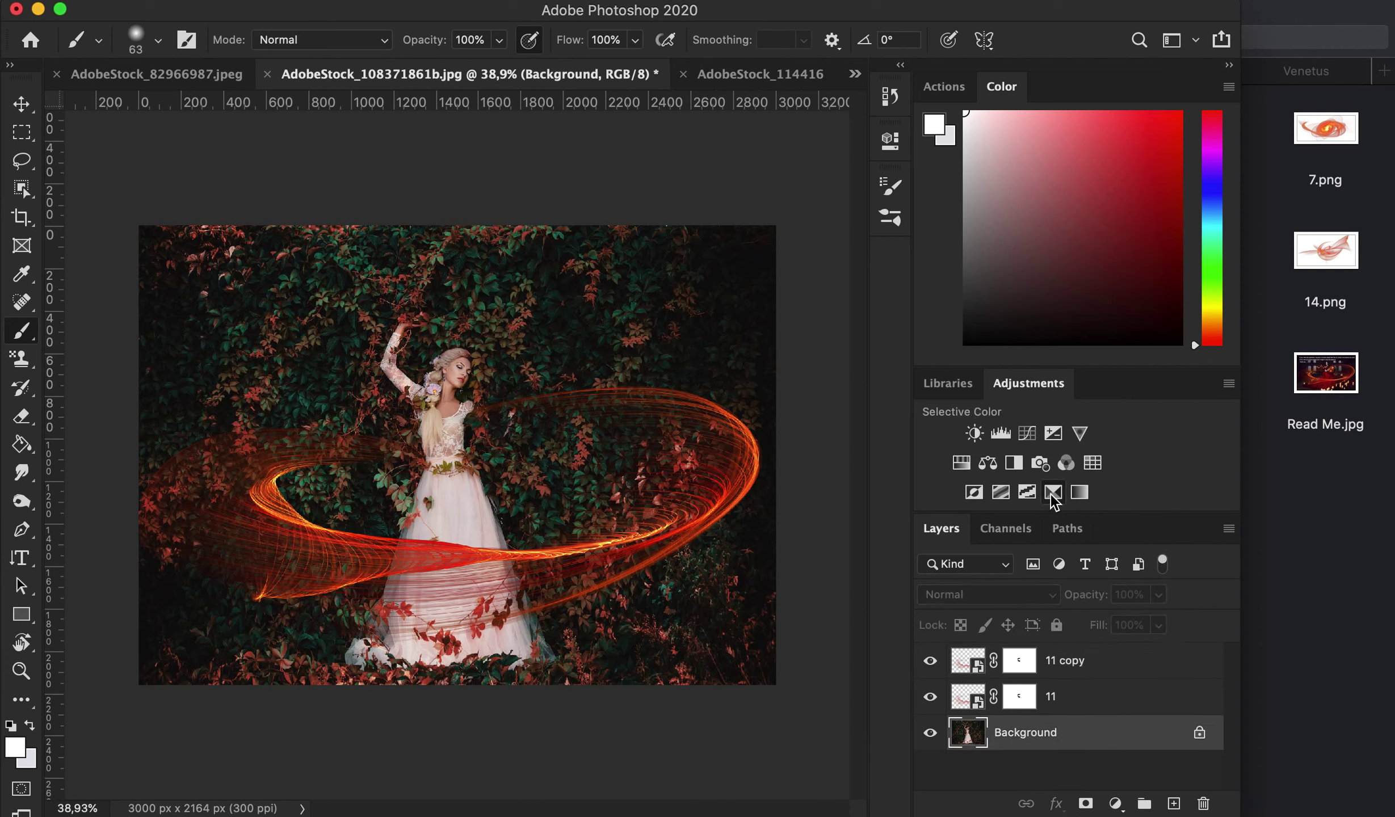
left_click(1053, 492)
left_click(657, 235)
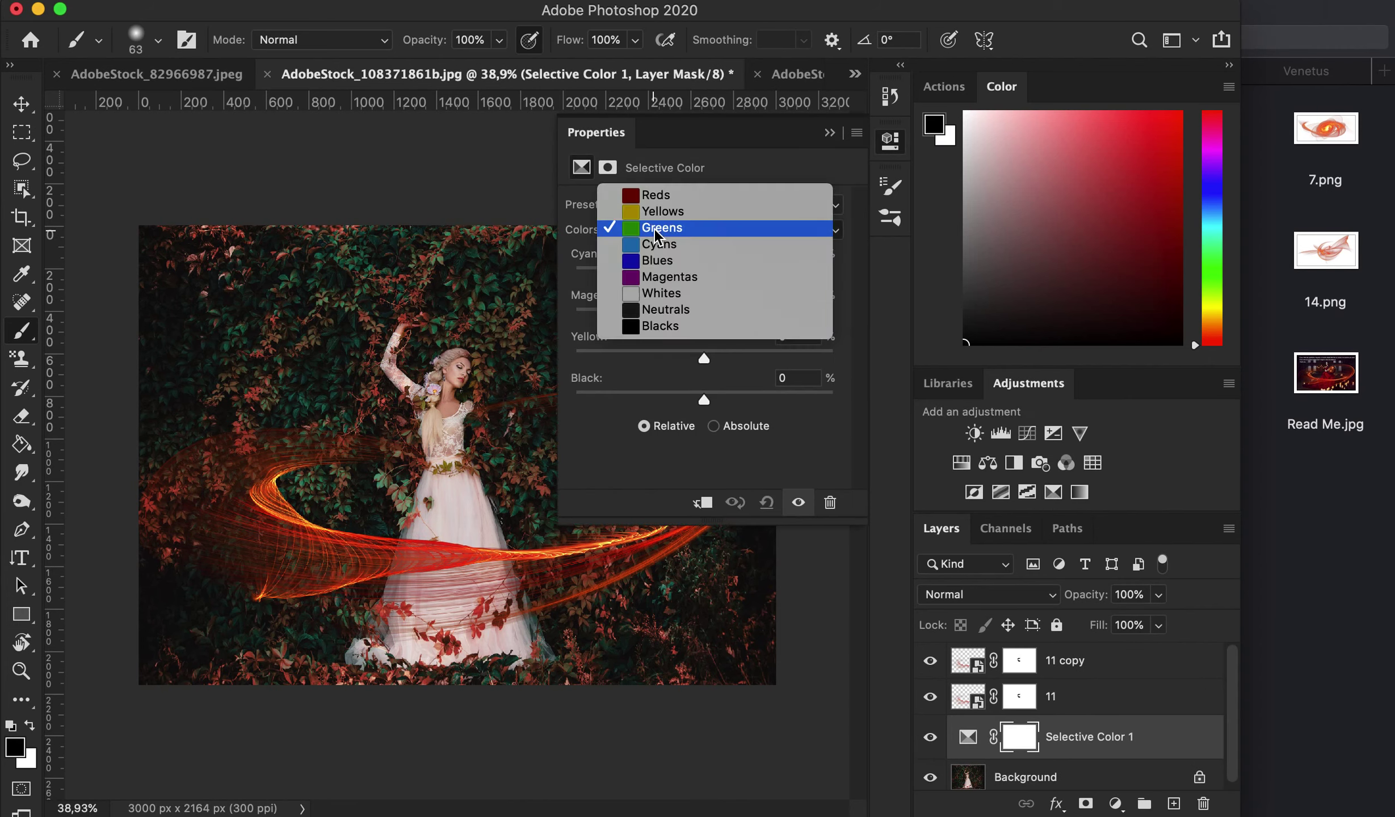
left_click(650, 198)
mouse_move(705, 277)
left_mouse_down()
mouse_move(785, 279)
mouse_move(563, 280)
left_mouse_up()
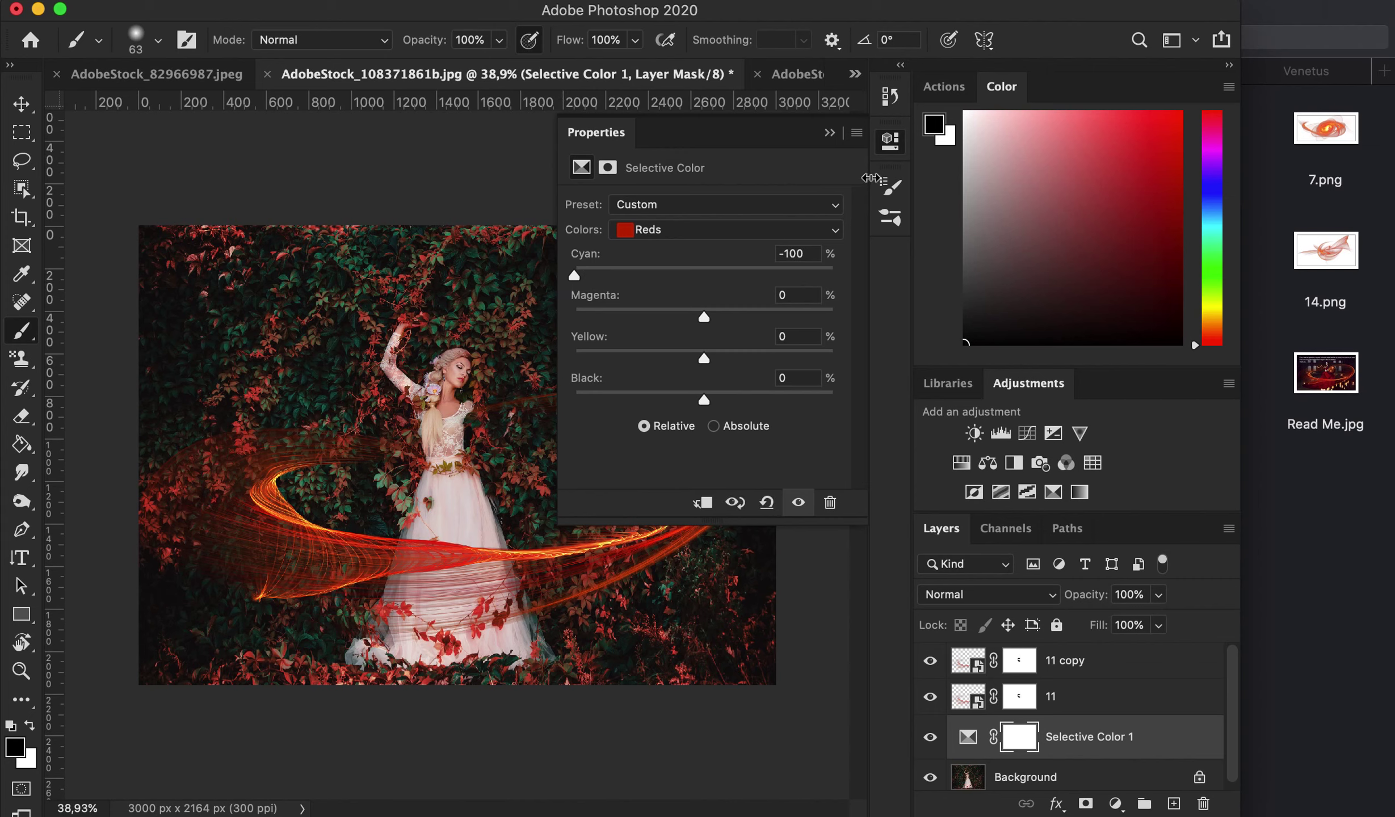
left_click(830, 134)
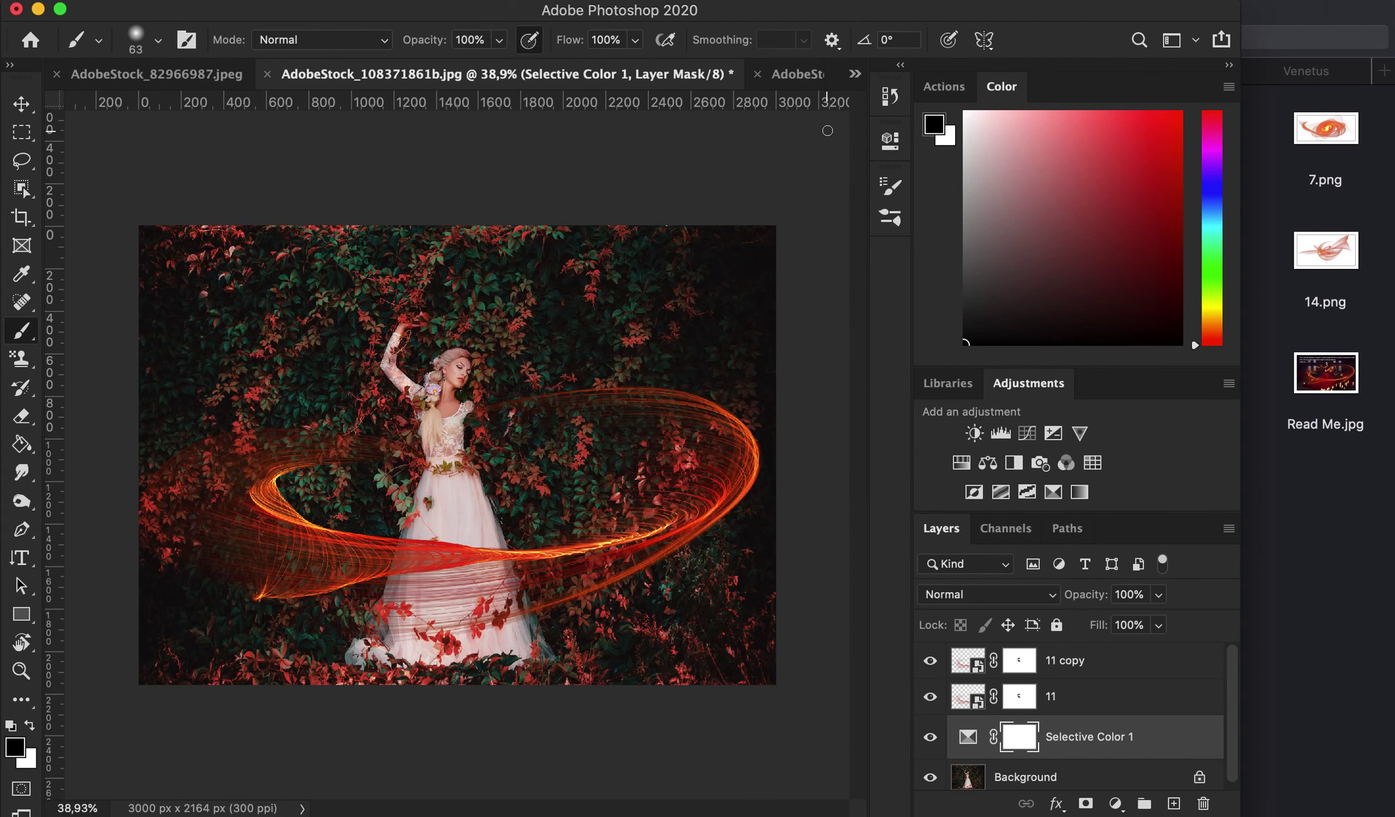
Add a Vibrance adjustment at +28, then bring up the underwater photo.
left_click(1081, 433)
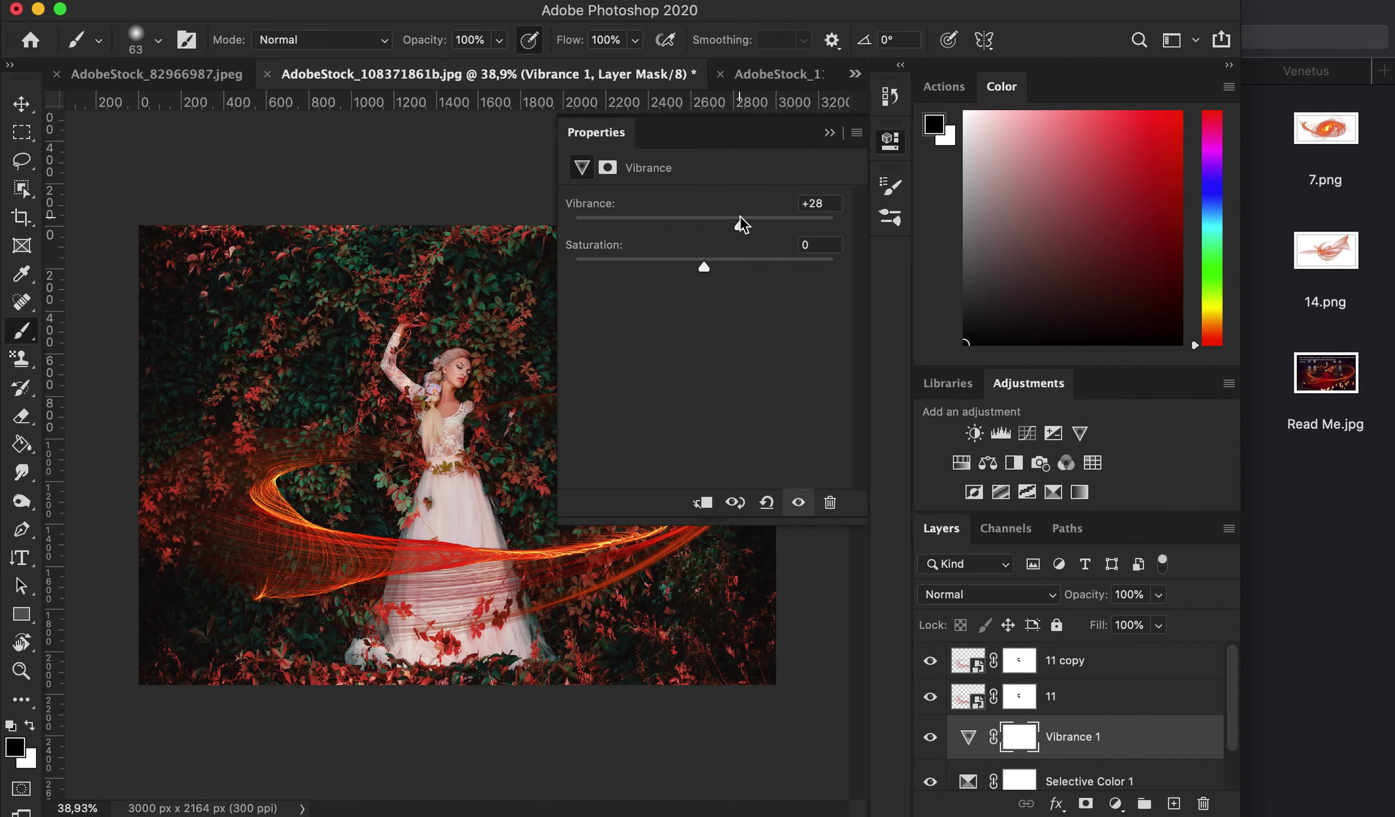
left_click(891, 142)
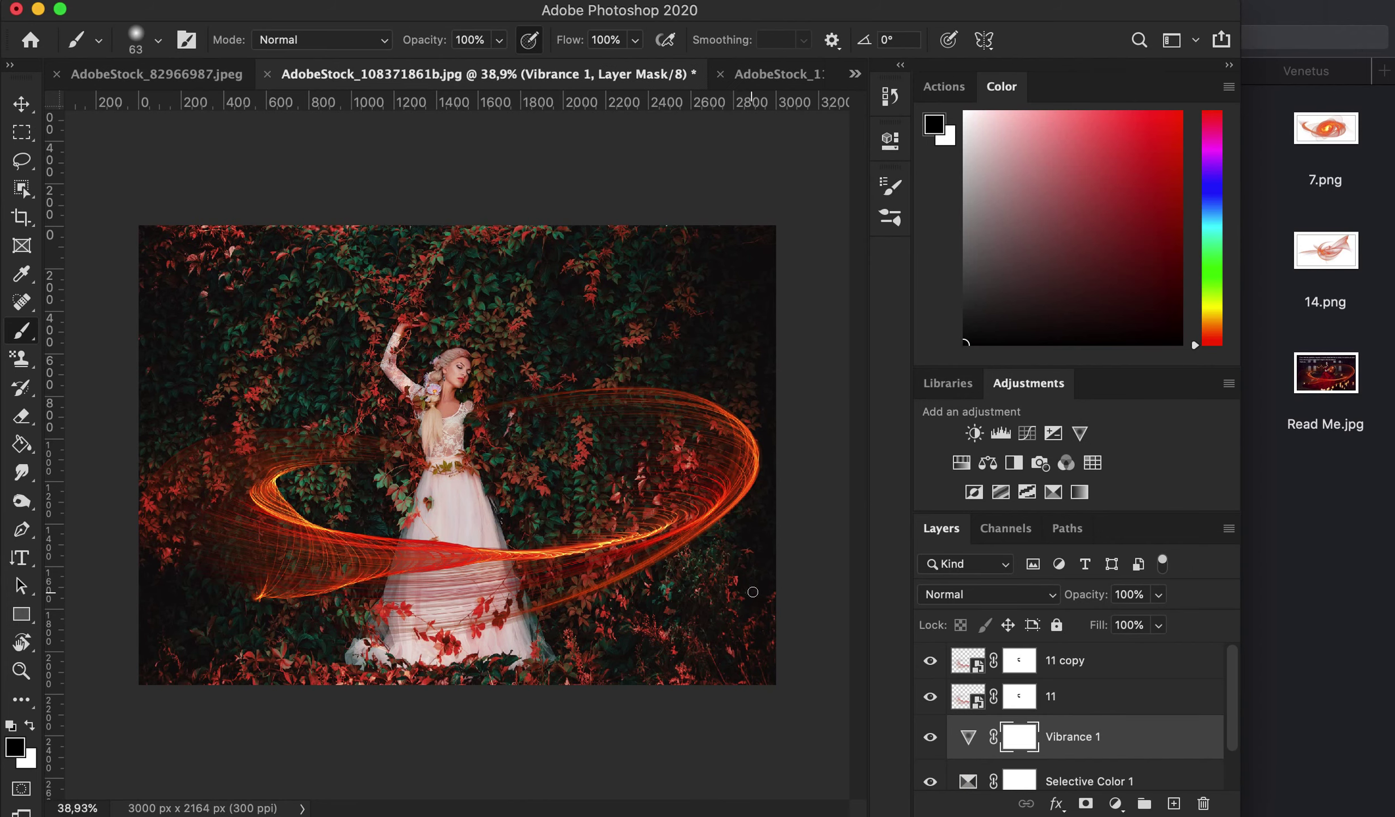
left_click(762, 75)
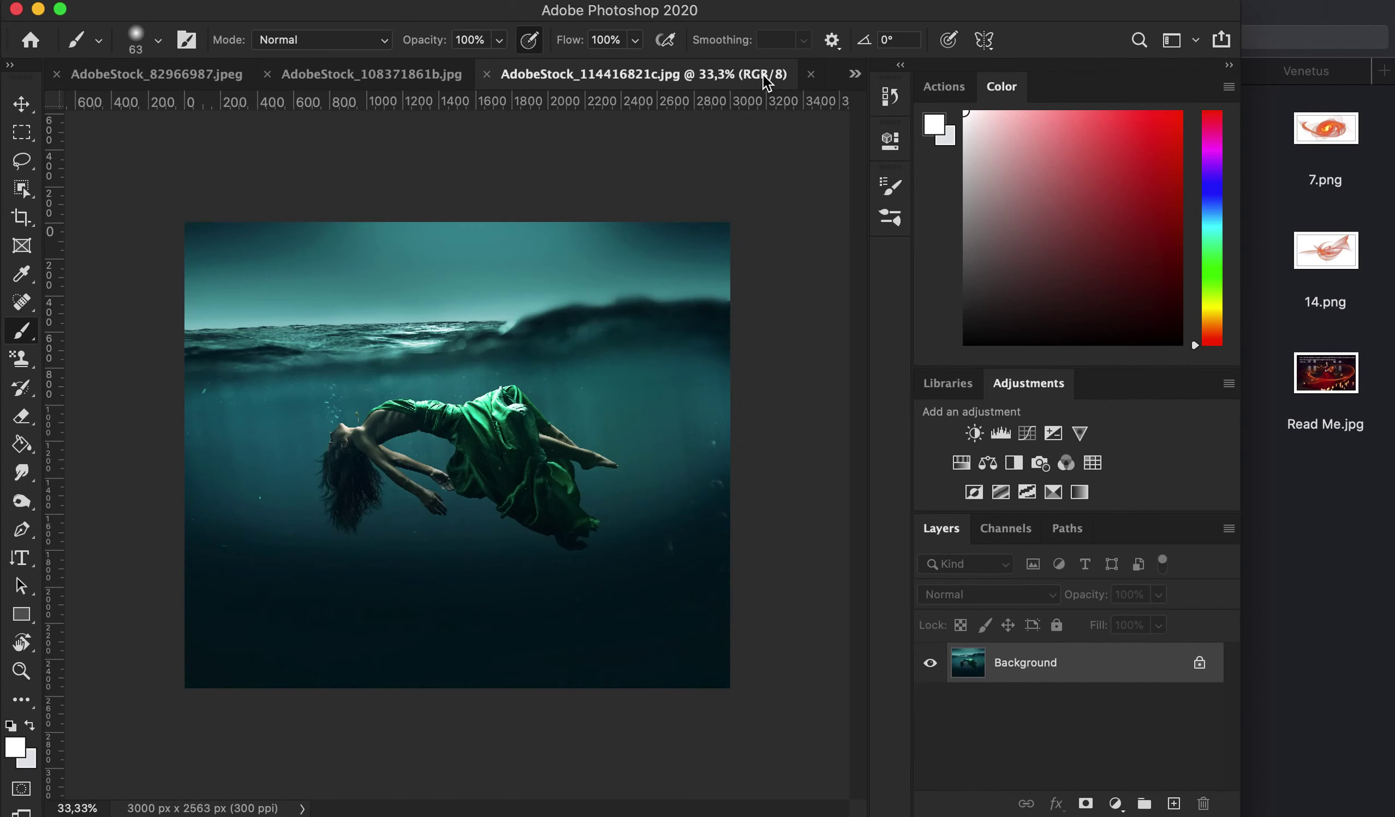
Browse the Black Magic 2 ink texture thumbnails in Finder.
left_click(1335, 613)
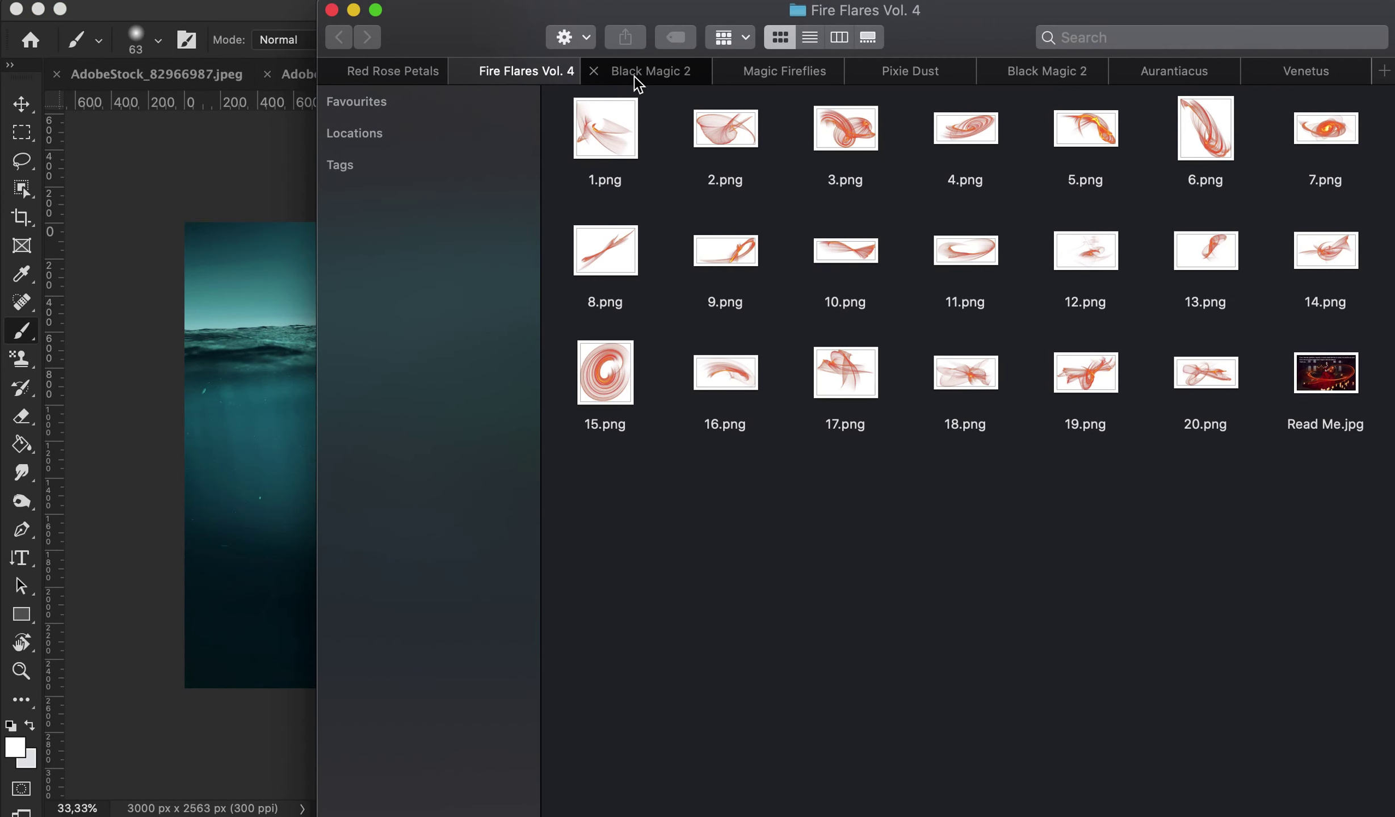
left_click(650, 73)
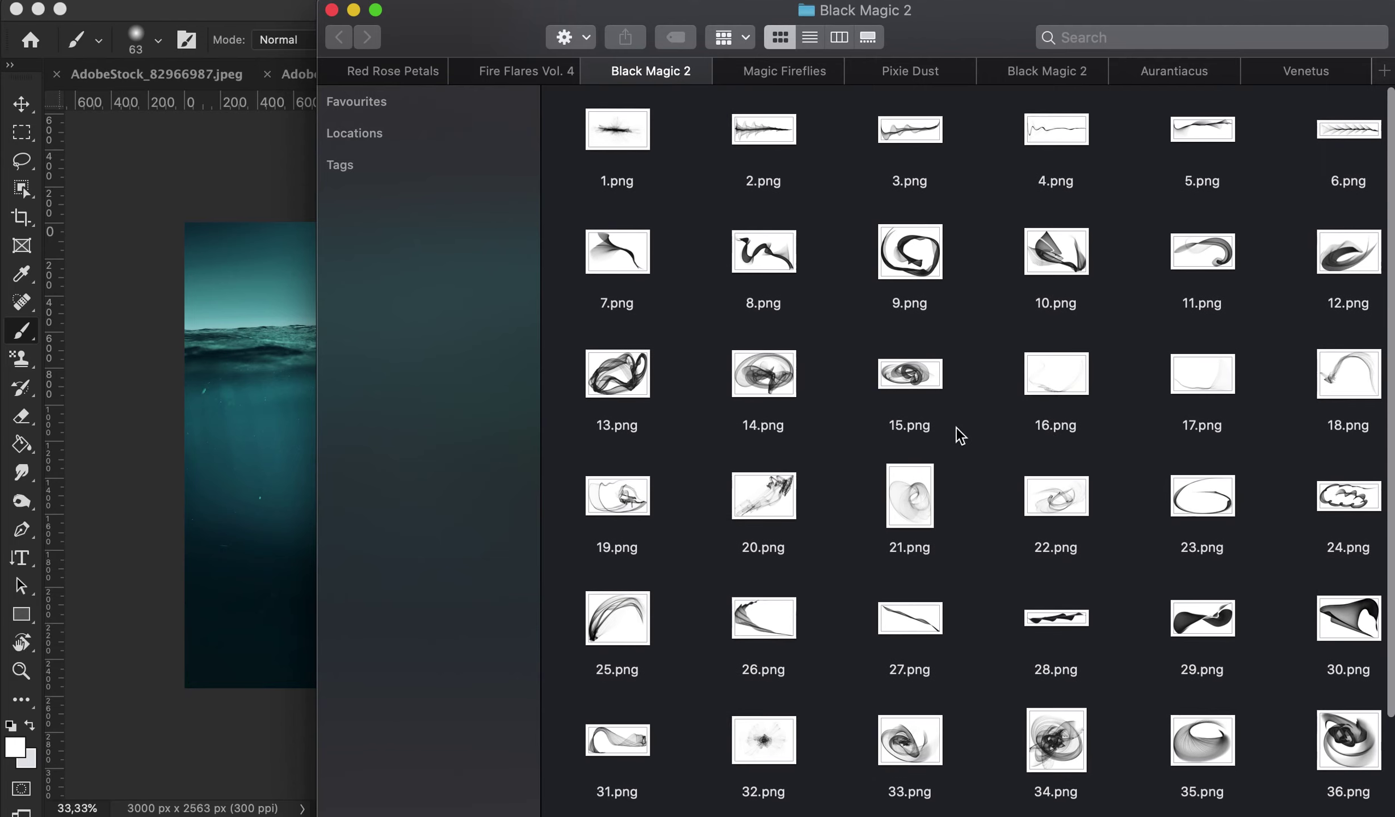
scroll(649, 473, "down", 3)
scroll(649, 473, "down", 2)
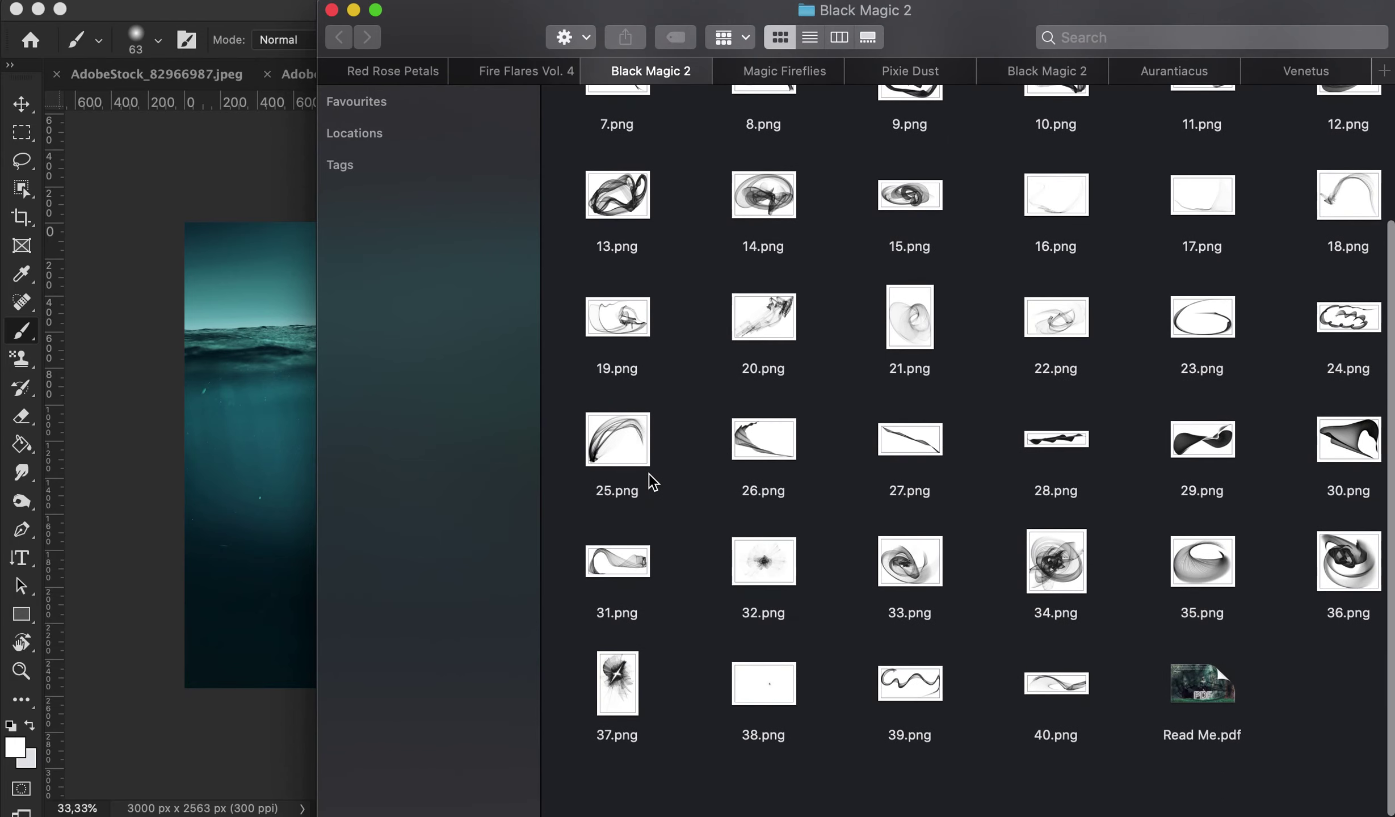
scroll(649, 473, "up", 5)
Place ink swirl 13.png scaled down around the floating woman, then zoom in.
mouse_move(615, 369)
left_mouse_down()
mouse_move(202, 461)
mouse_move(231, 442)
left_mouse_up()
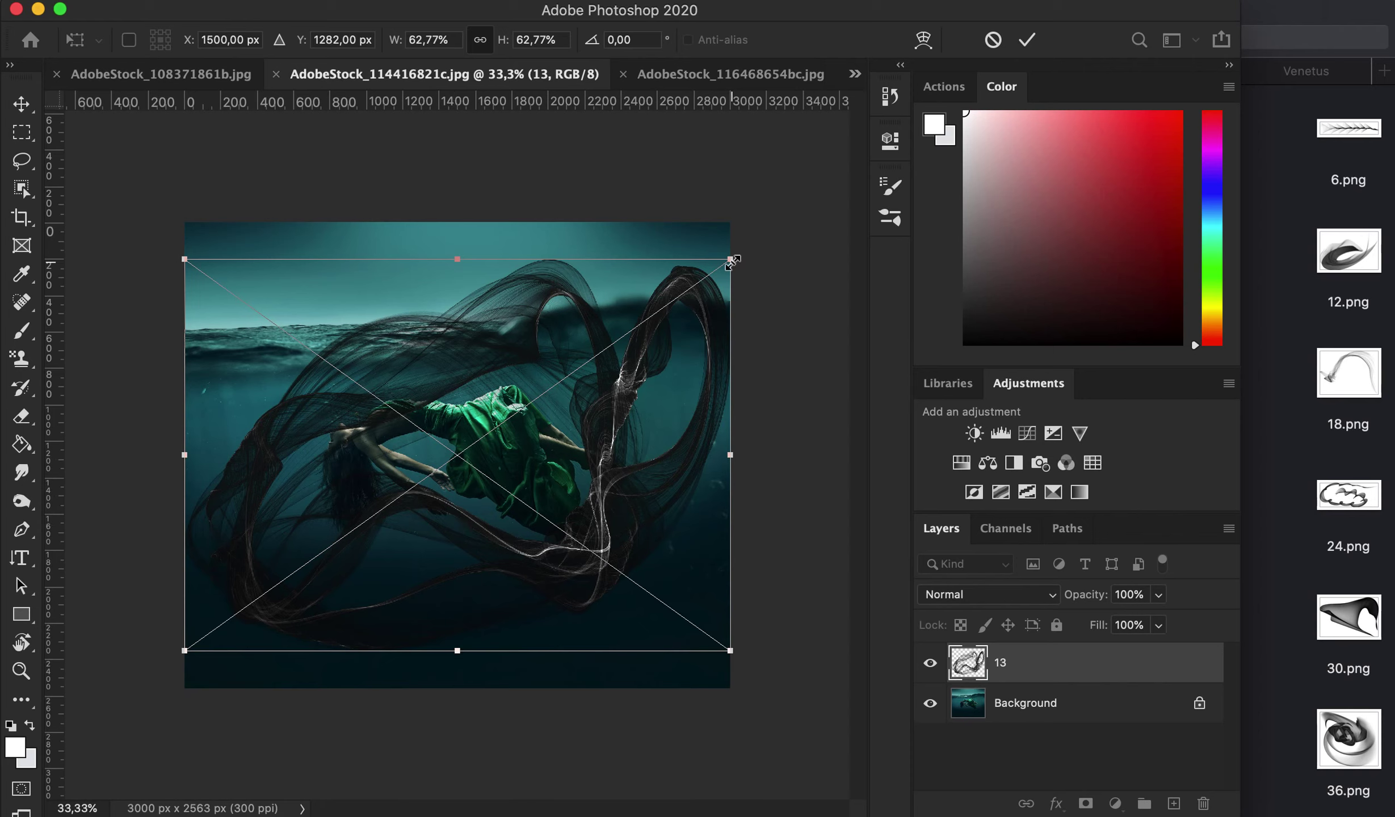
left_click_drag(733, 257, 710, 285)
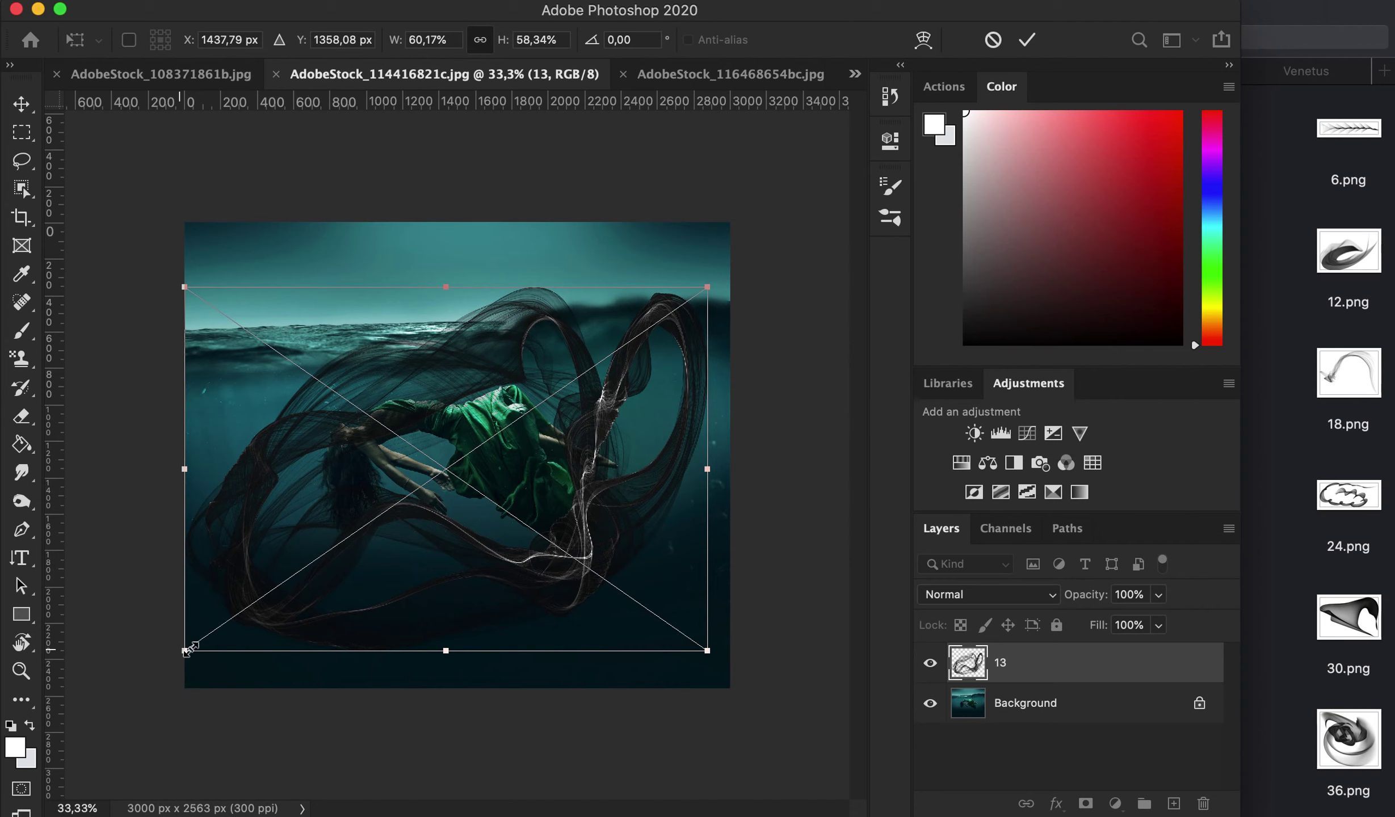
left_click_drag(185, 651, 214, 634)
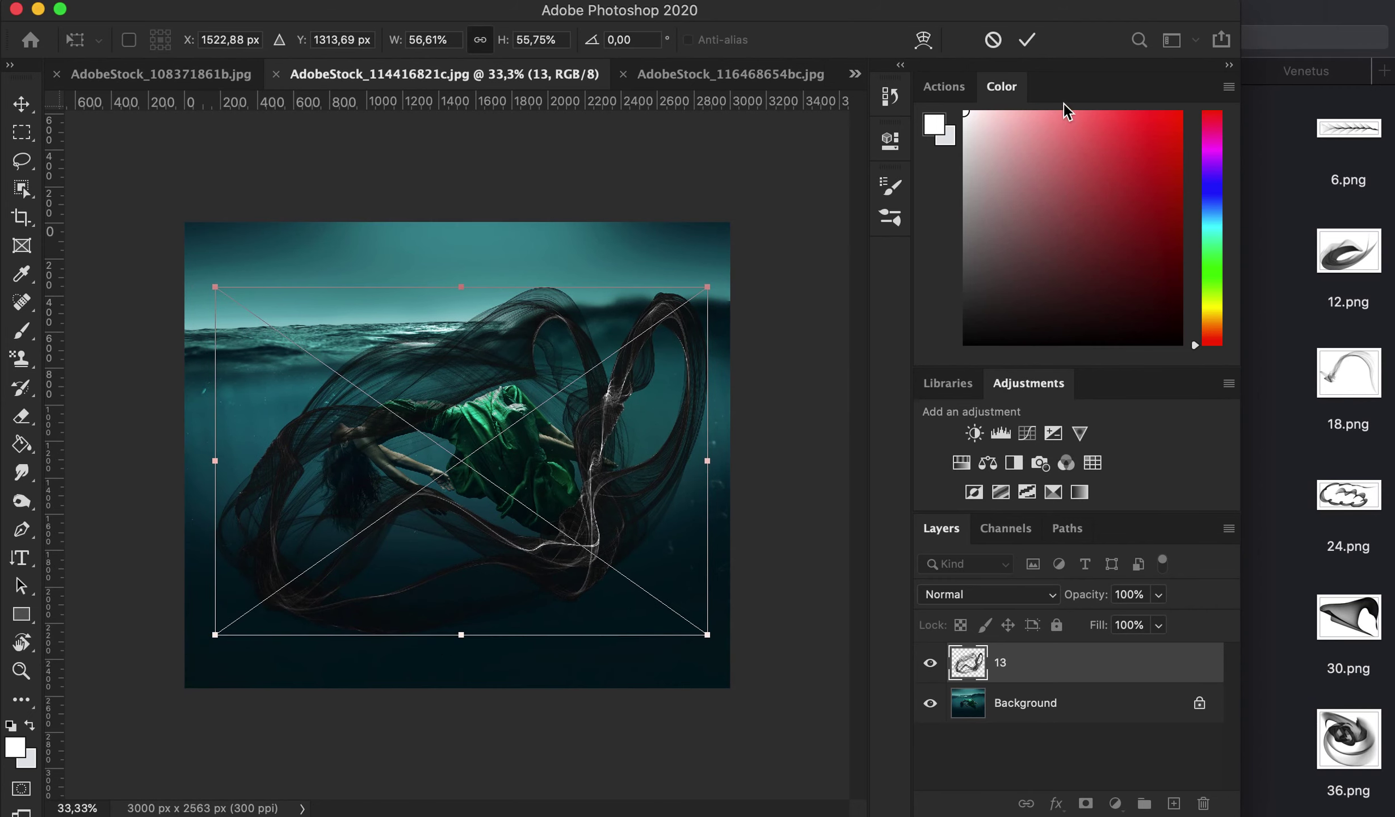
left_click(1027, 39)
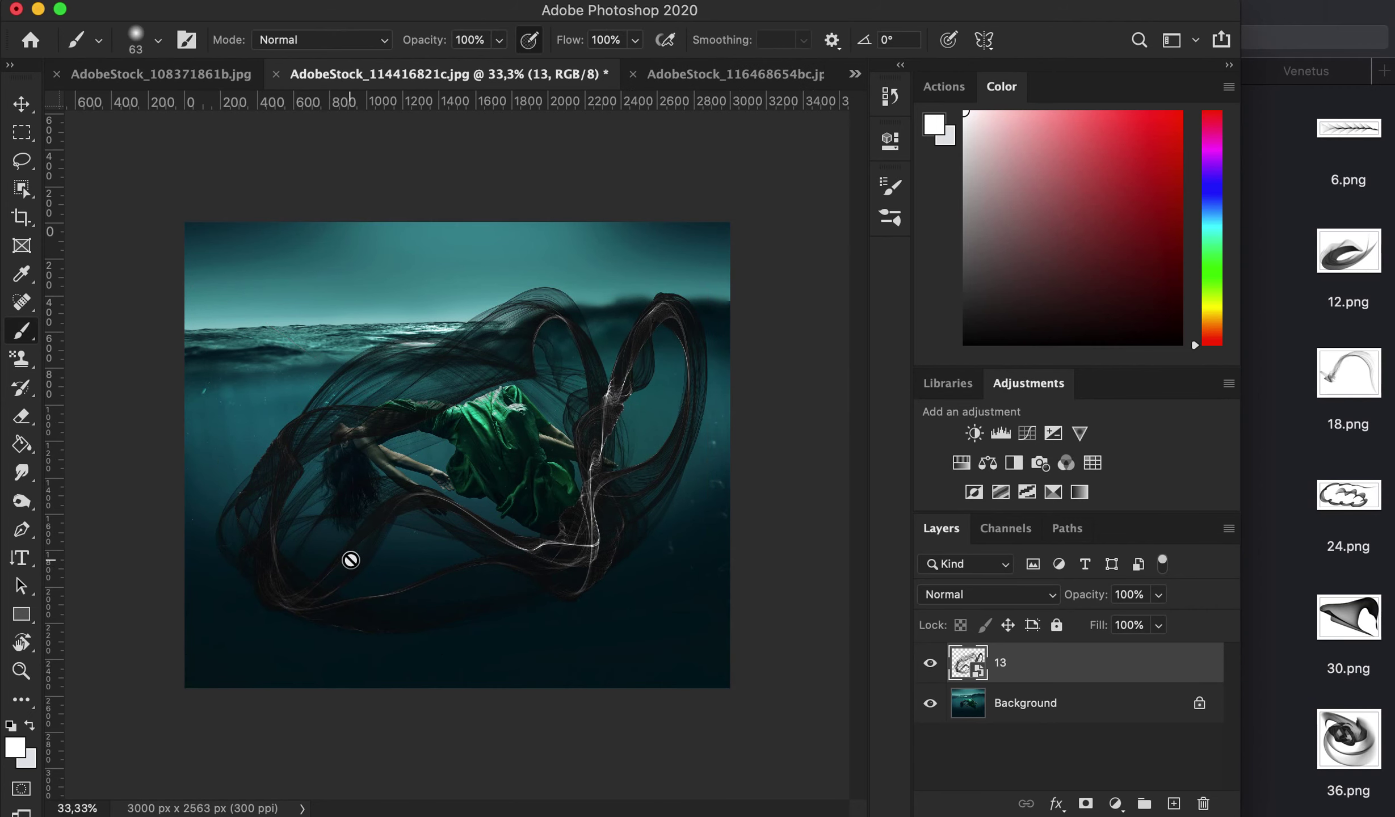
scroll(350, 560, "up", 5)
scroll(350, 560, "up", 3)
scroll(350, 560, "up", 2)
scroll(350, 560, "up", 1)
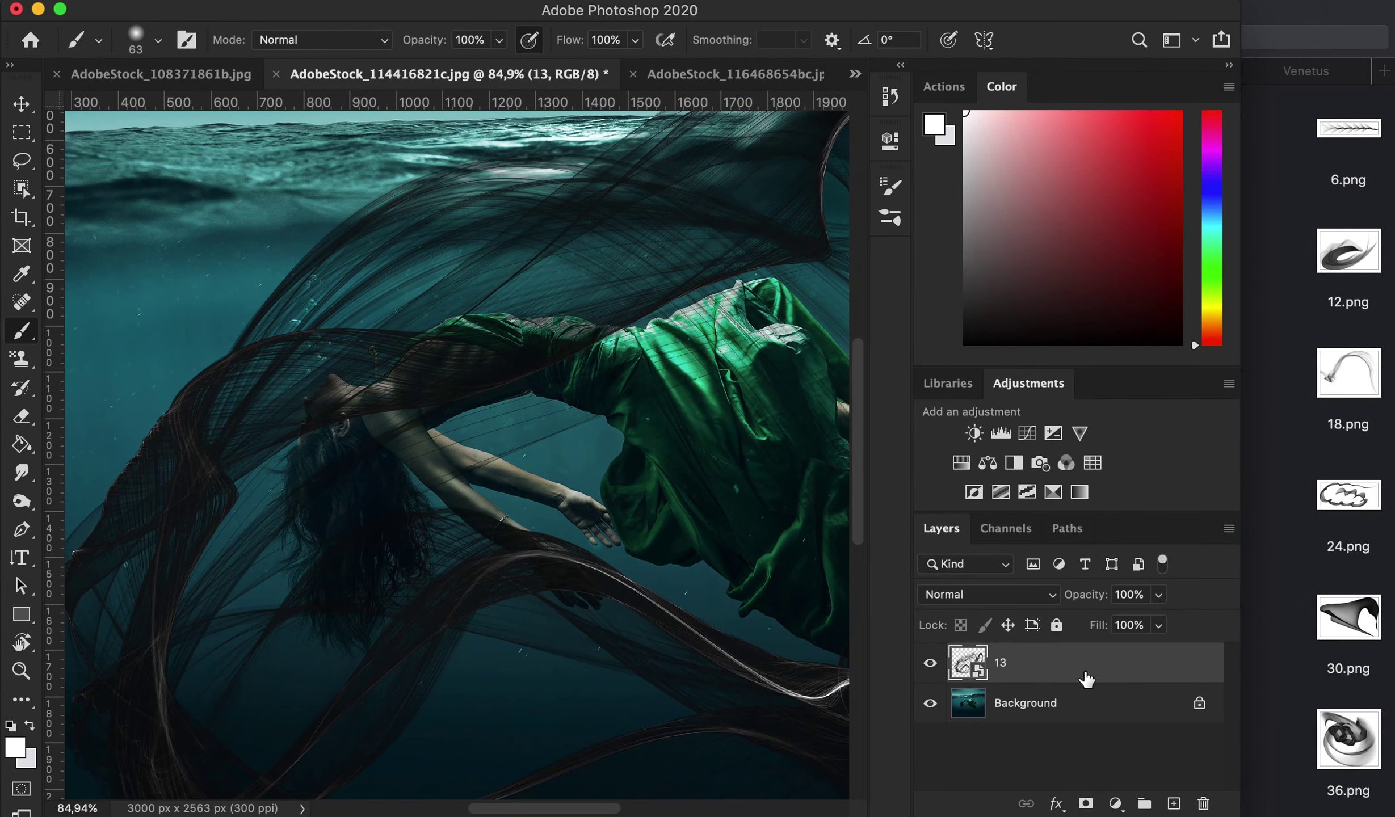
Mask layer 13 and paint out the ink over the green dress, arm and neck.
left_click(1085, 804)
mouse_move(795, 289)
left_mouse_down()
mouse_move(585, 338)
mouse_move(494, 341)
mouse_move(366, 414)
mouse_move(450, 341)
mouse_move(571, 323)
mouse_move(452, 325)
left_mouse_up()
mouse_move(423, 357)
left_mouse_down()
mouse_move(333, 389)
mouse_move(445, 388)
mouse_move(514, 349)
mouse_move(415, 399)
mouse_move(410, 431)
left_mouse_up()
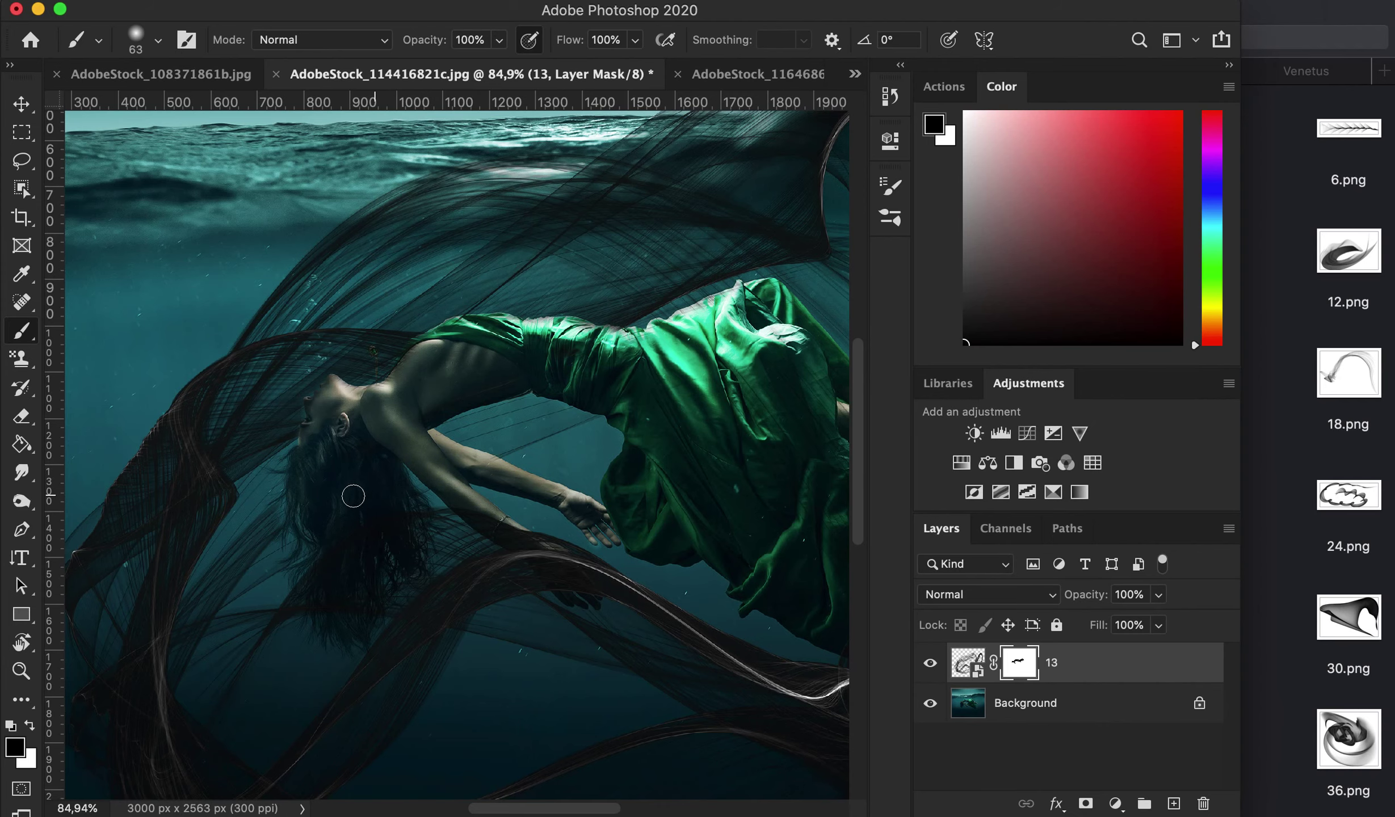
scroll(634, 458, "right", 3)
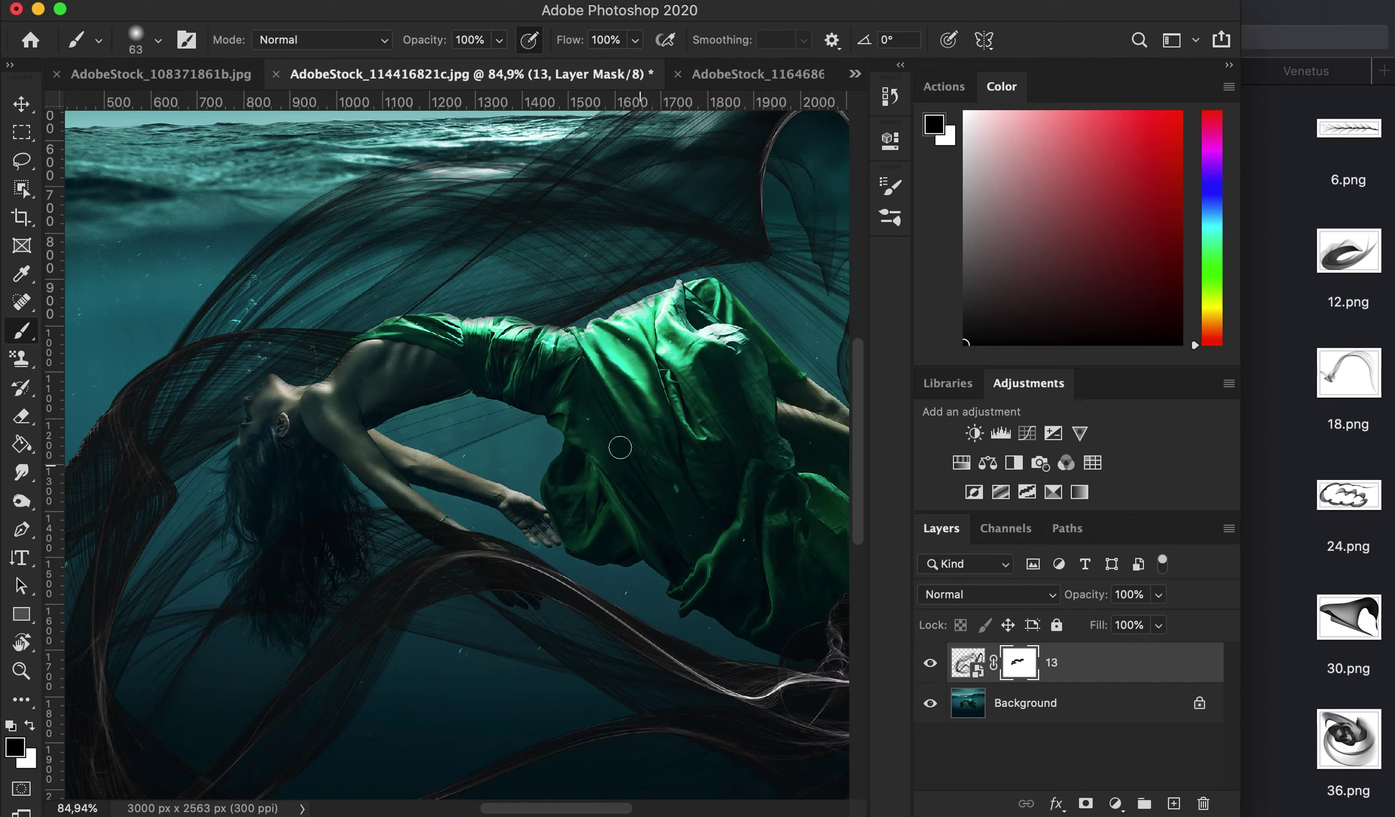
scroll(622, 369, "right", 4)
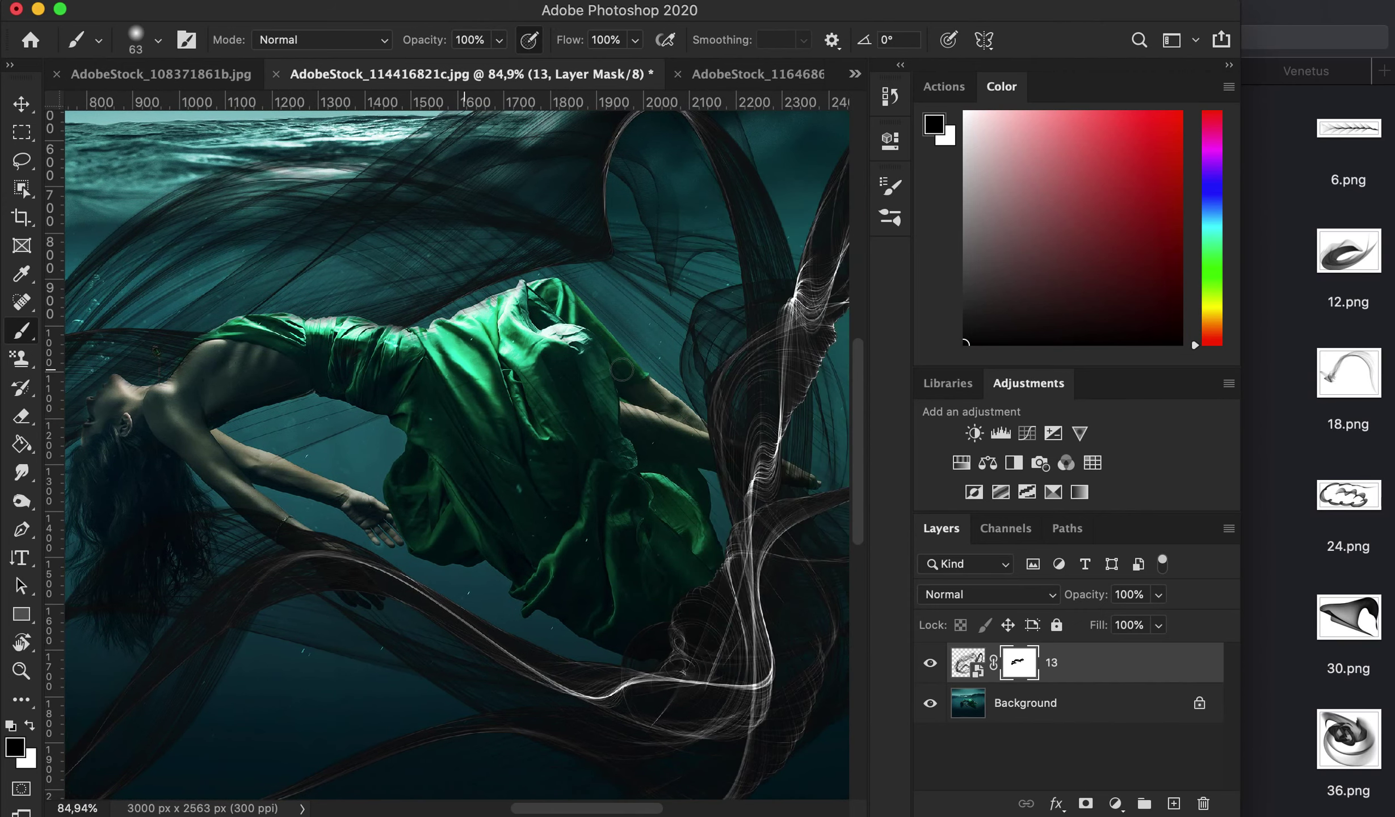
scroll(477, 307, "right", 6)
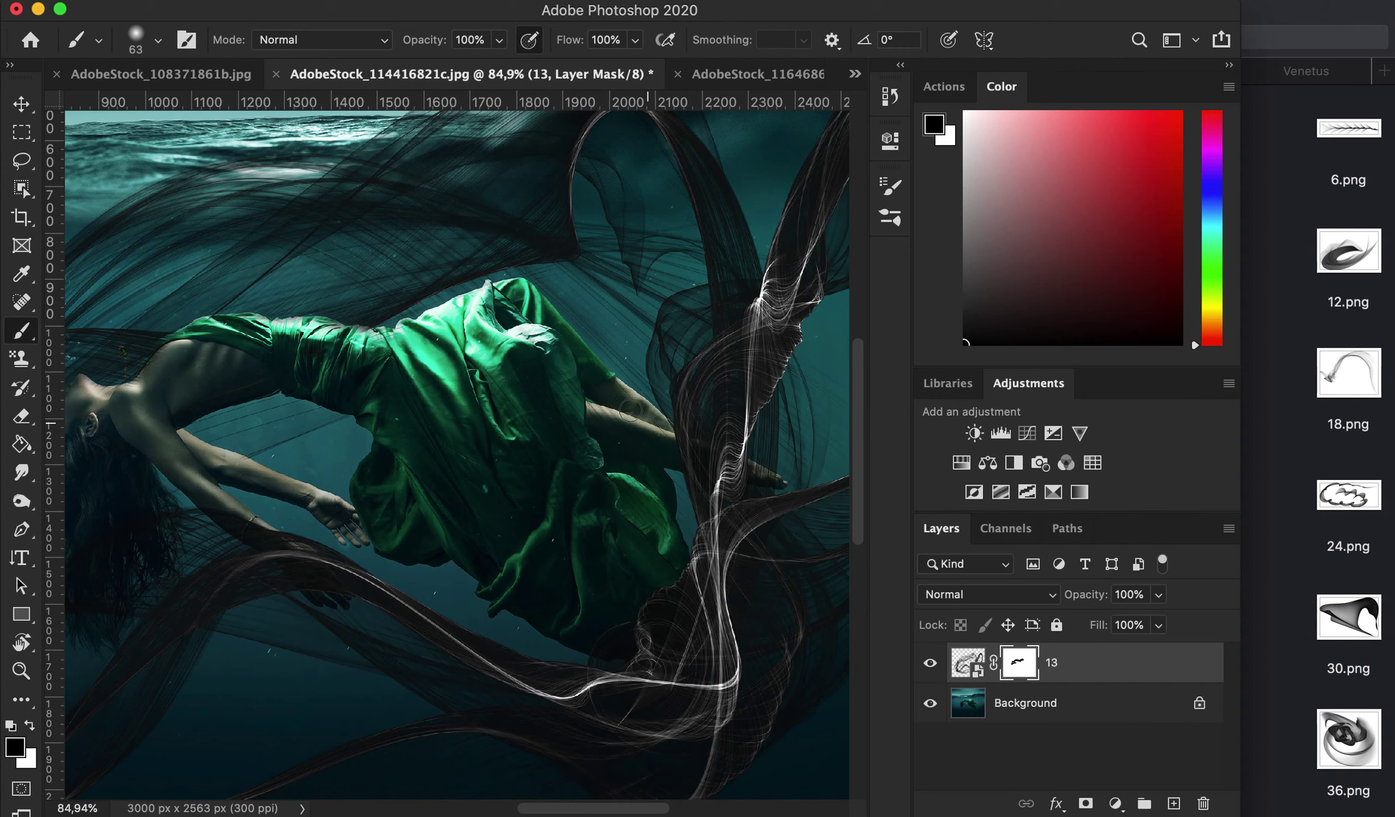
Hide the remaining overlay on the green dress, then bring up the fairy photo.
left_click_drag(570, 438, 545, 429)
scroll(587, 570, "up", 2)
scroll(587, 569, "up", 5)
scroll(586, 568, "down", 3)
scroll(624, 500, "down", 2)
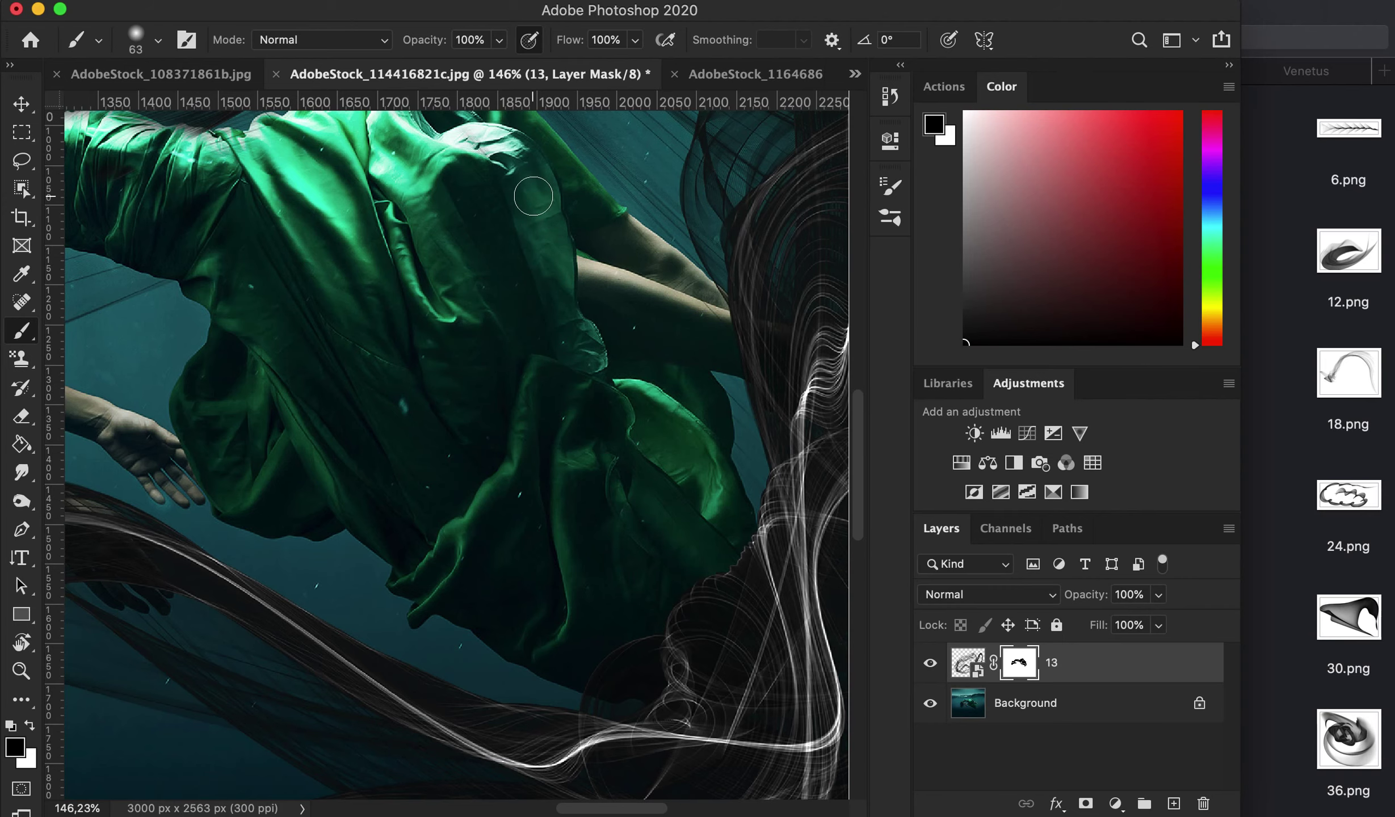
scroll(533, 196, "up", 3)
scroll(511, 227, "up", 2)
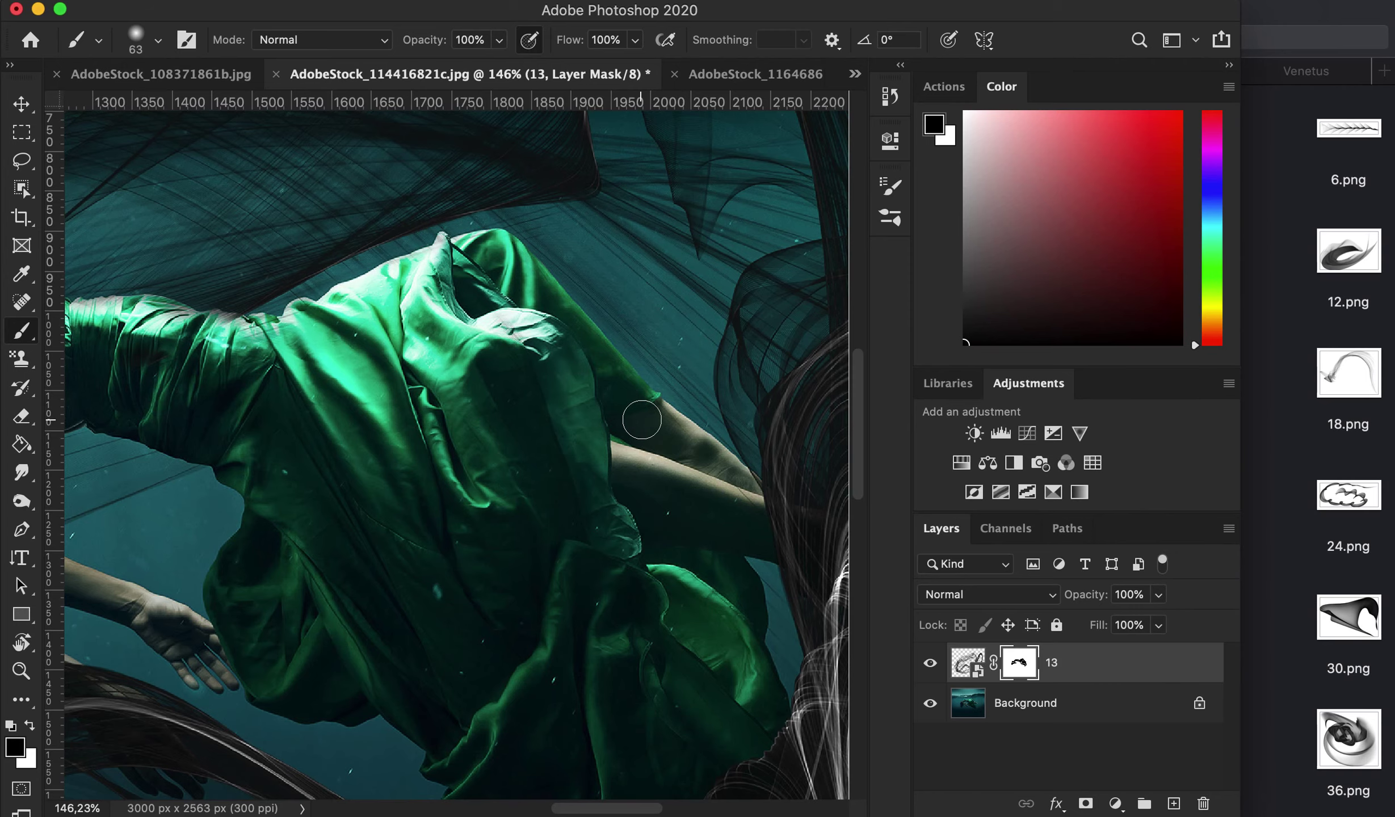
scroll(638, 409, "down", 3)
scroll(642, 420, "down", 1)
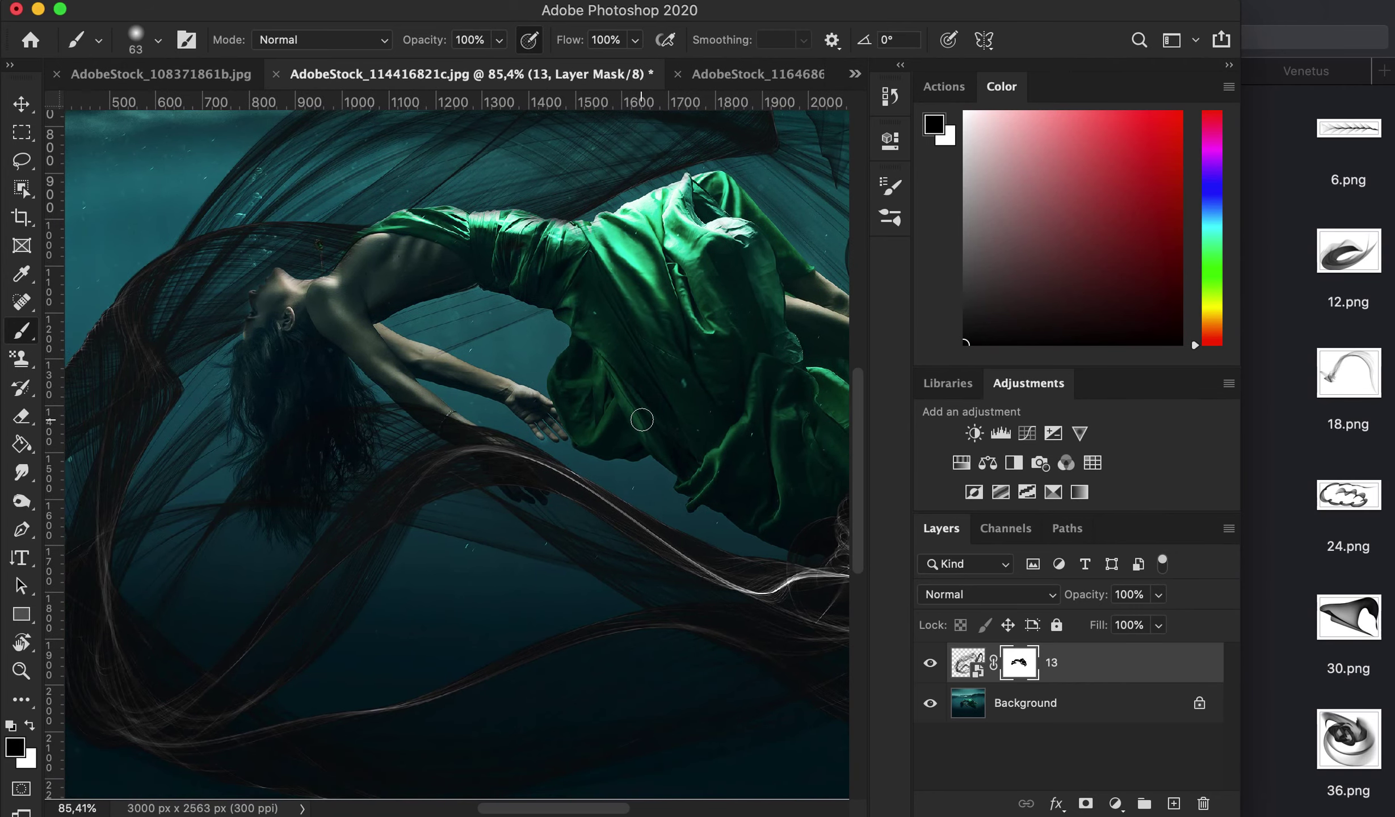
scroll(642, 420, "down", 2)
scroll(642, 419, "down", 1)
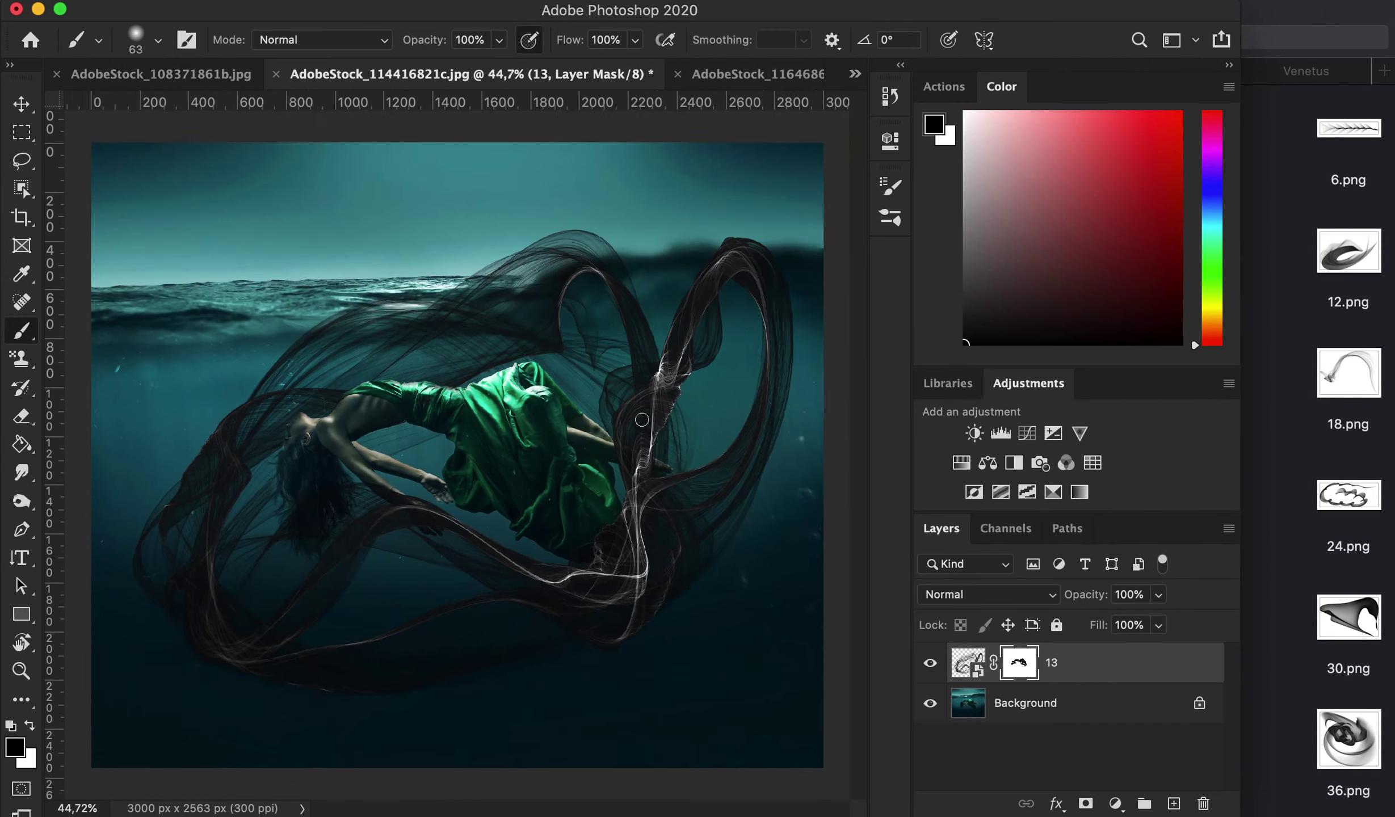
scroll(642, 419, "down", 1)
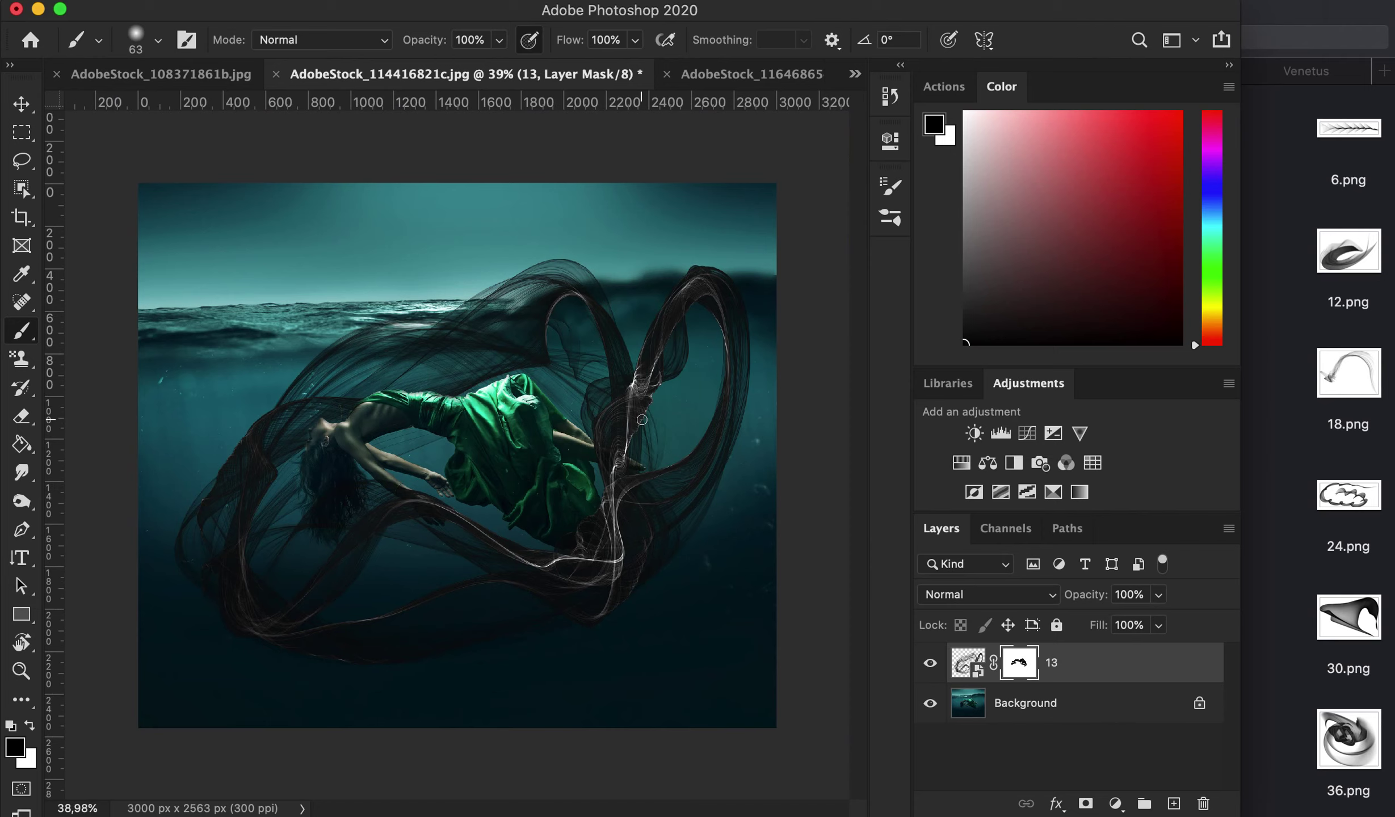
left_click(747, 75)
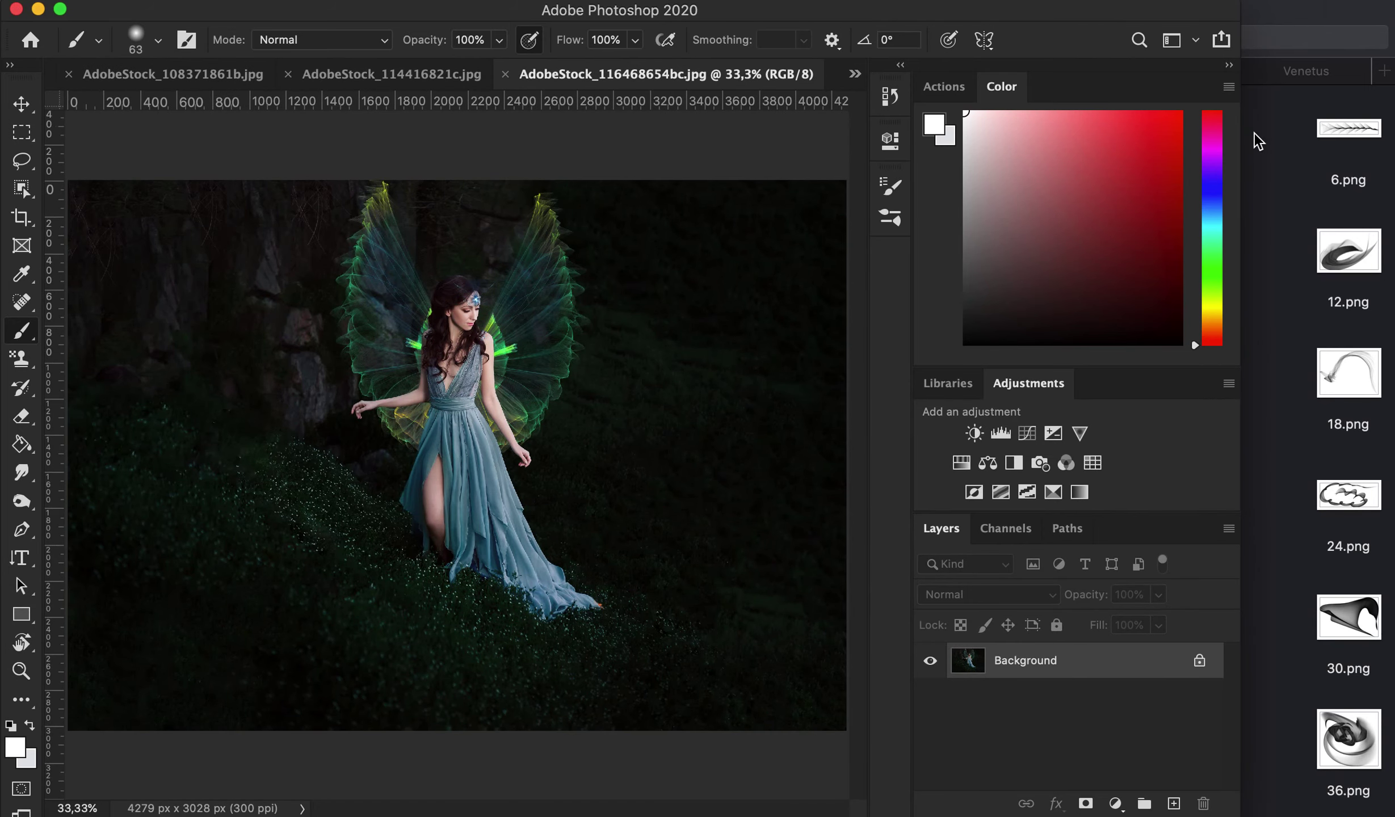
Place firefly image 5.jpg from Magic Fireflies on the fairy photo with Screen blending.
left_click(1258, 20)
left_click(790, 75)
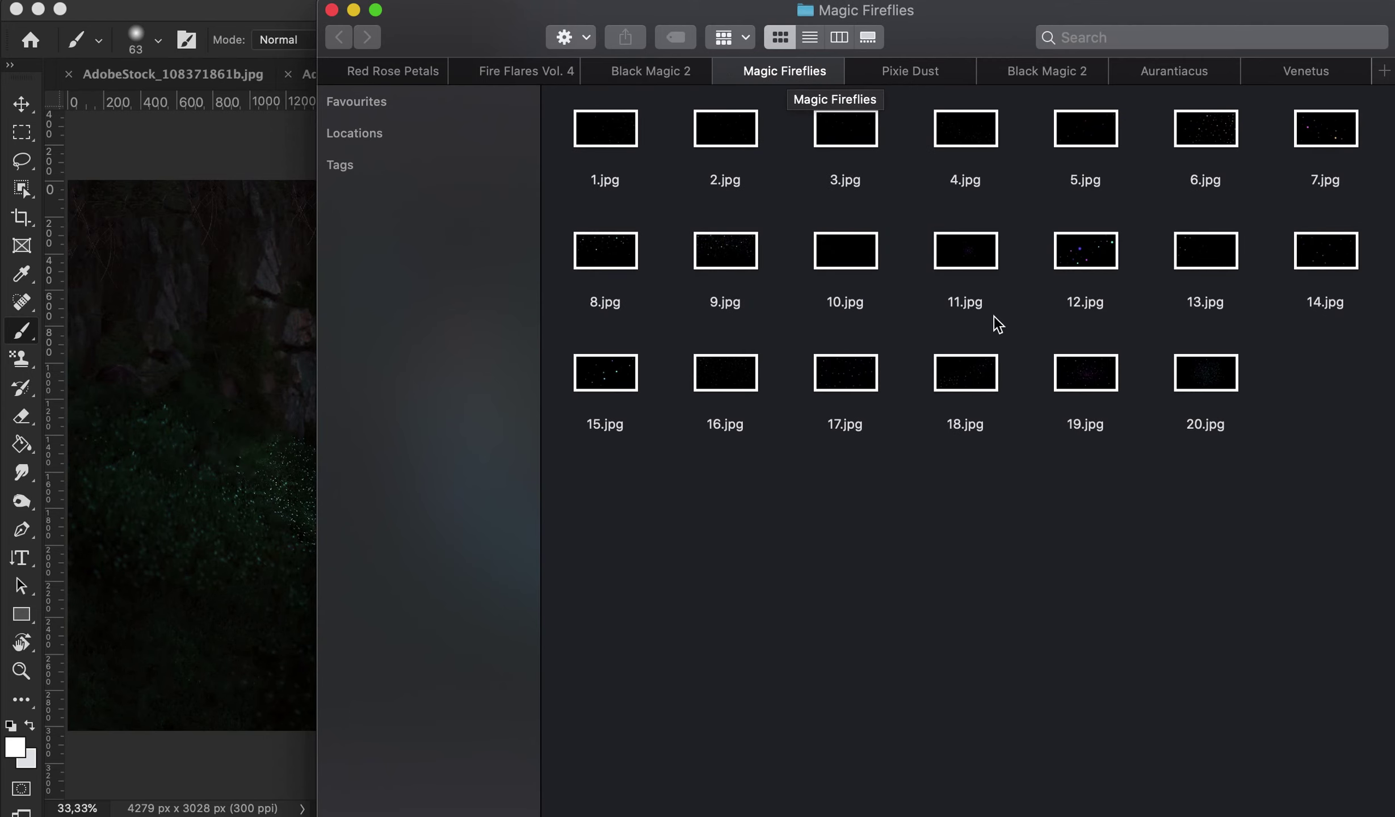
left_click_drag(1099, 129, 230, 363)
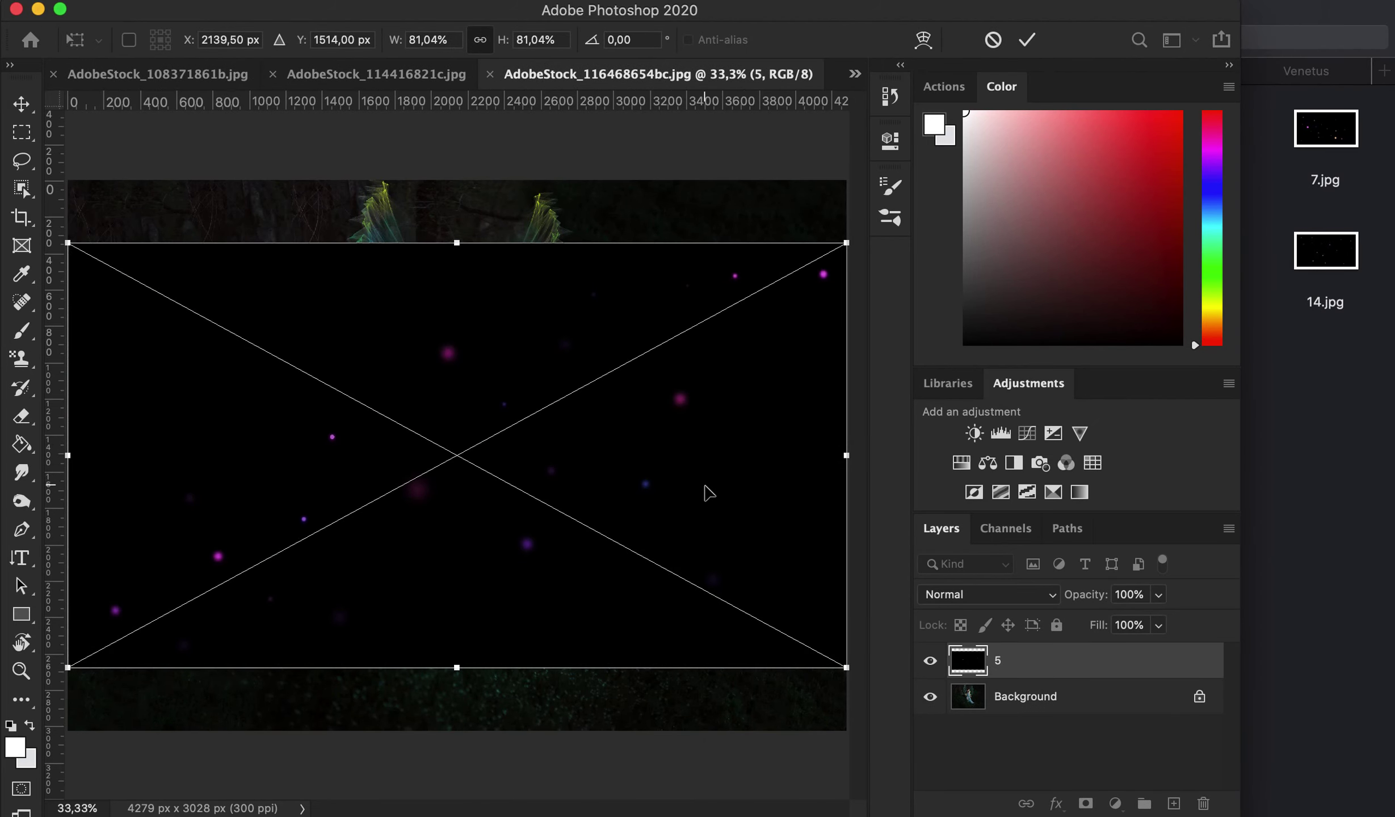
left_click(1029, 40)
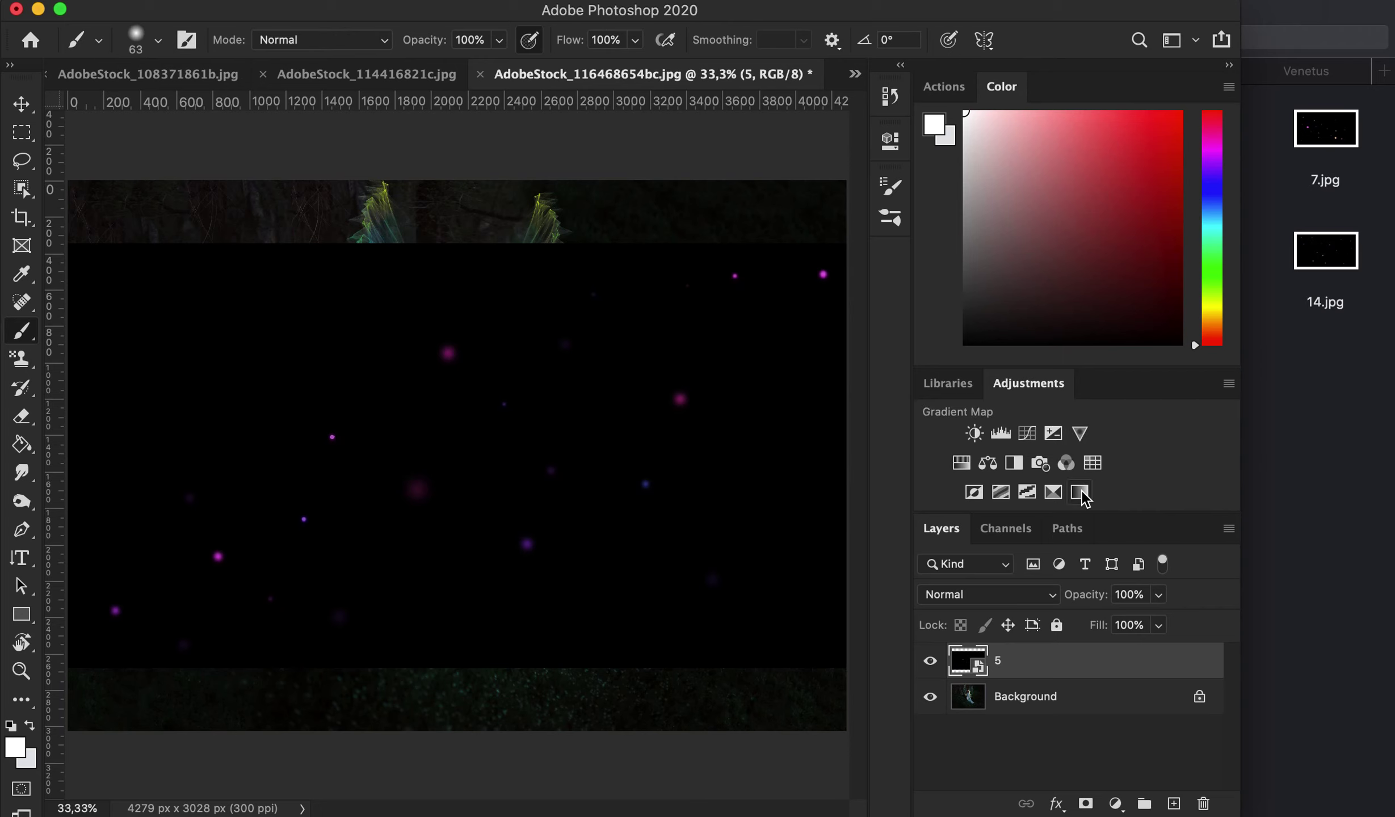
left_click(944, 594)
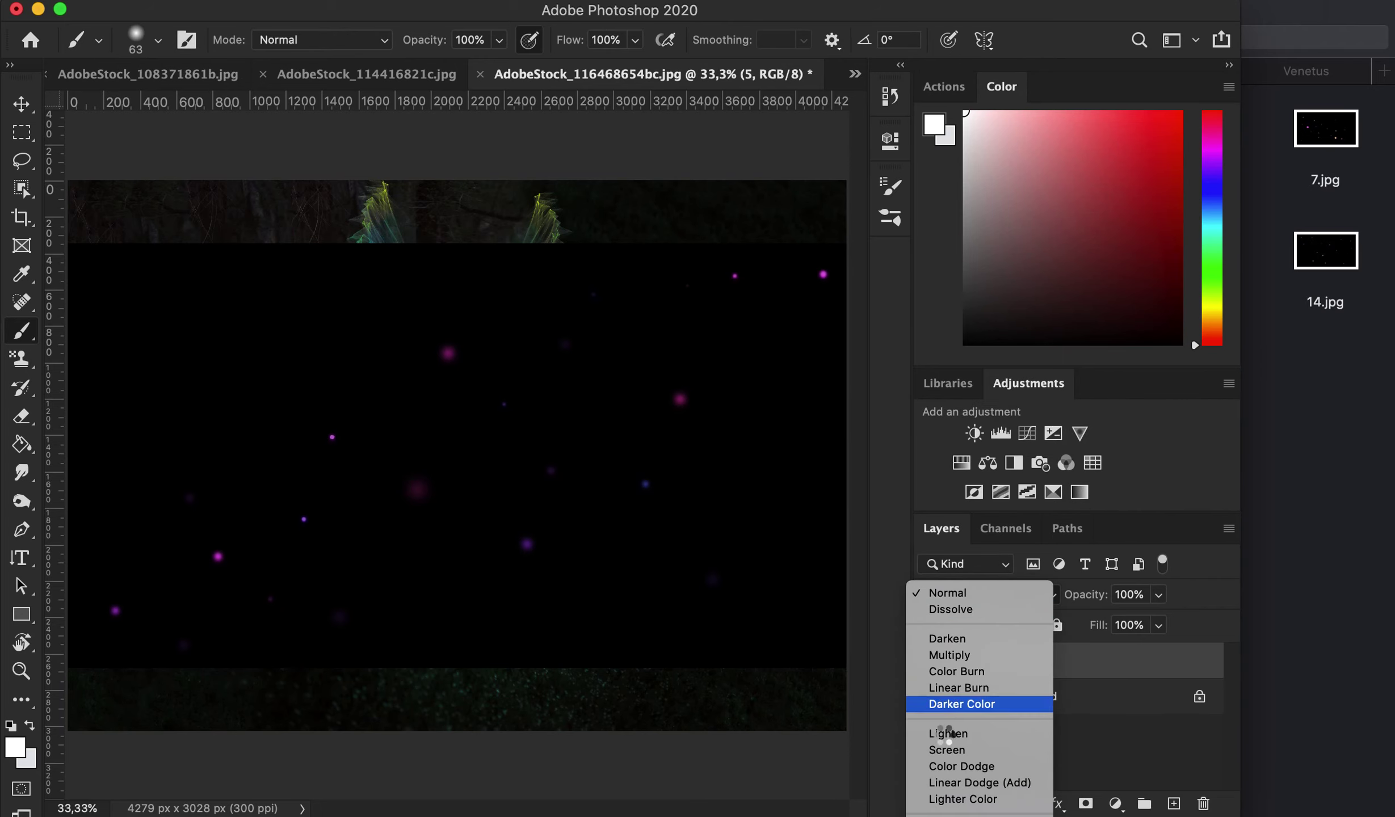
left_click(953, 750)
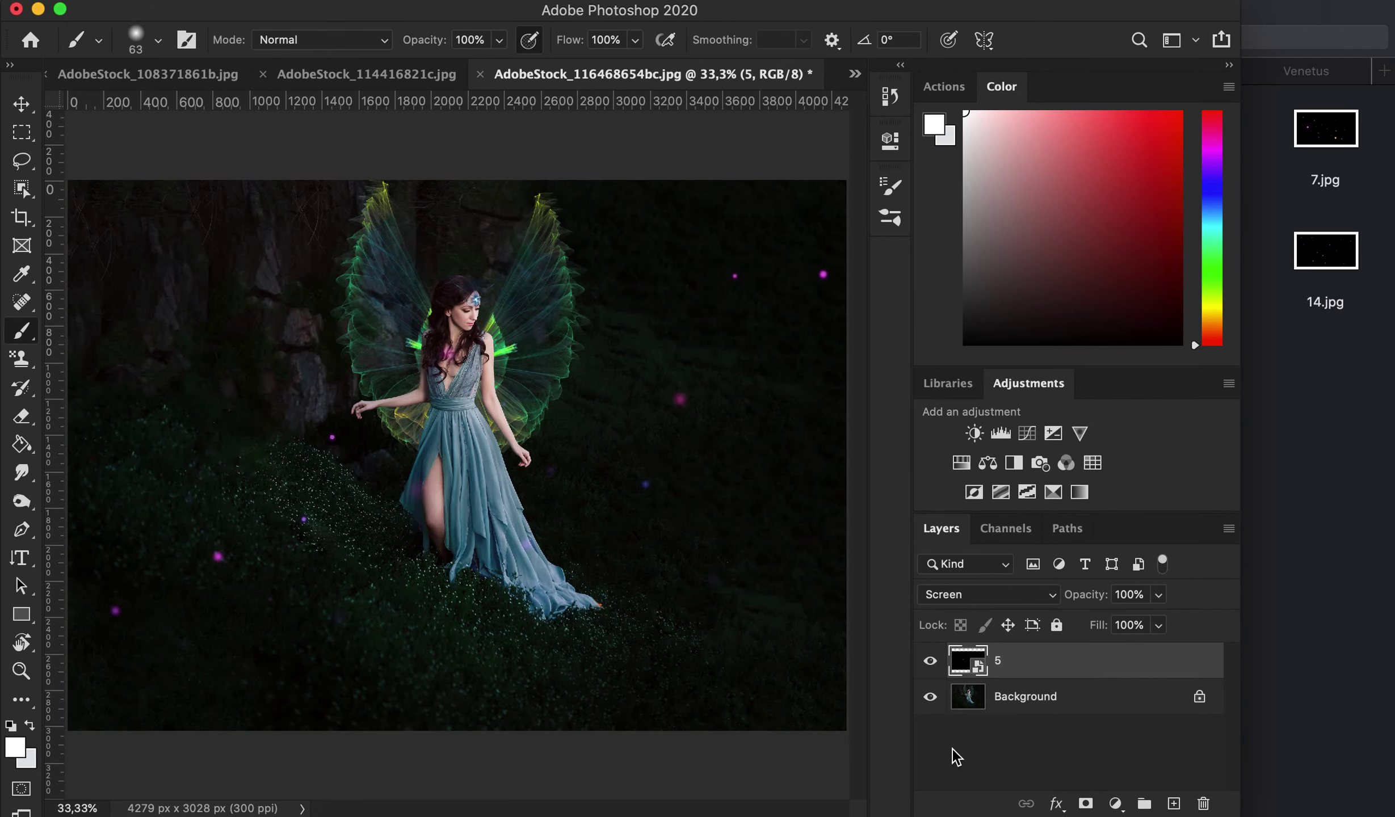
left_click(1343, 365)
Place firefly 14.jpg at the top of the image, blended with Screen.
mouse_move(1331, 258)
left_mouse_down()
mouse_move(245, 376)
mouse_move(215, 363)
left_mouse_up()
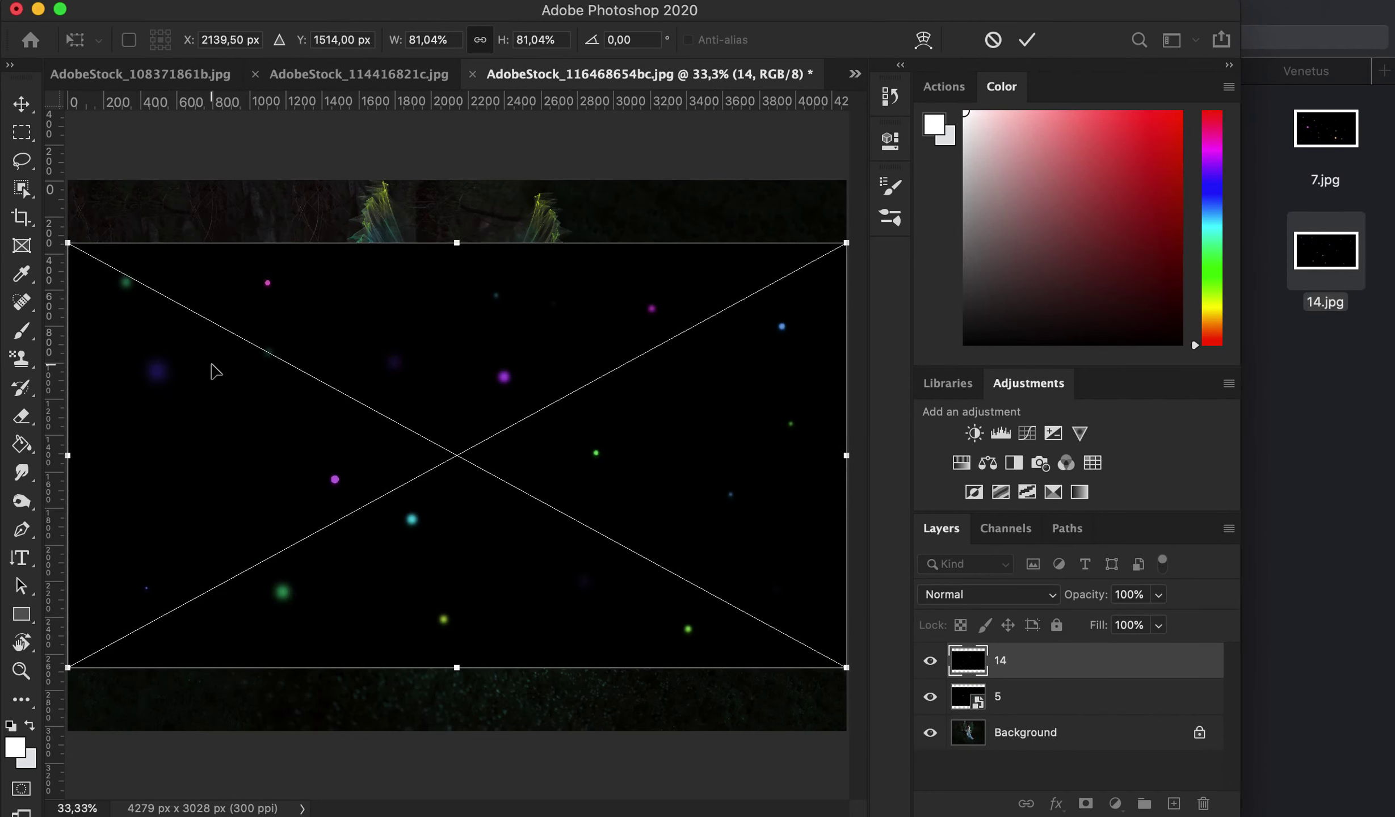
left_click_drag(582, 400, 669, 314)
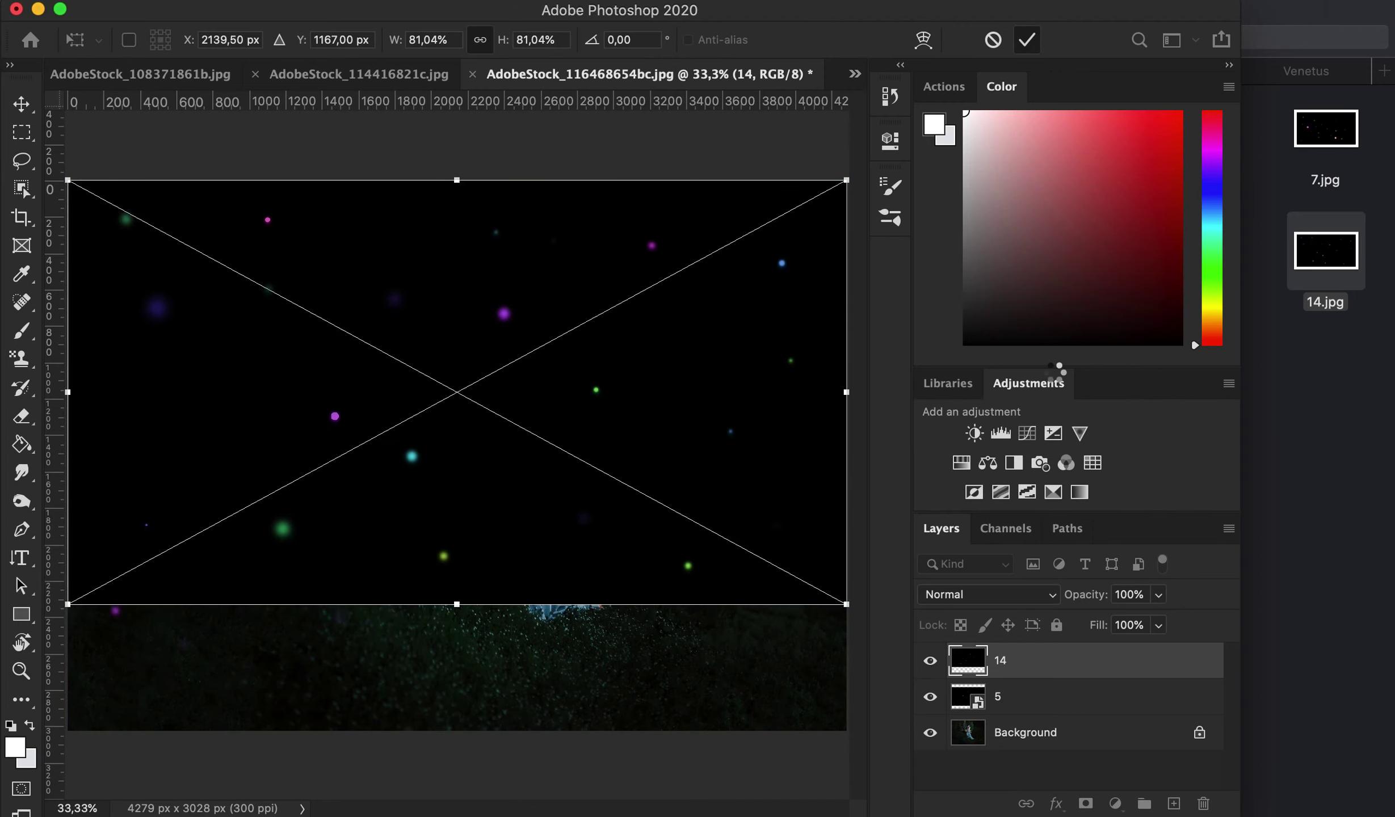
left_click(980, 594)
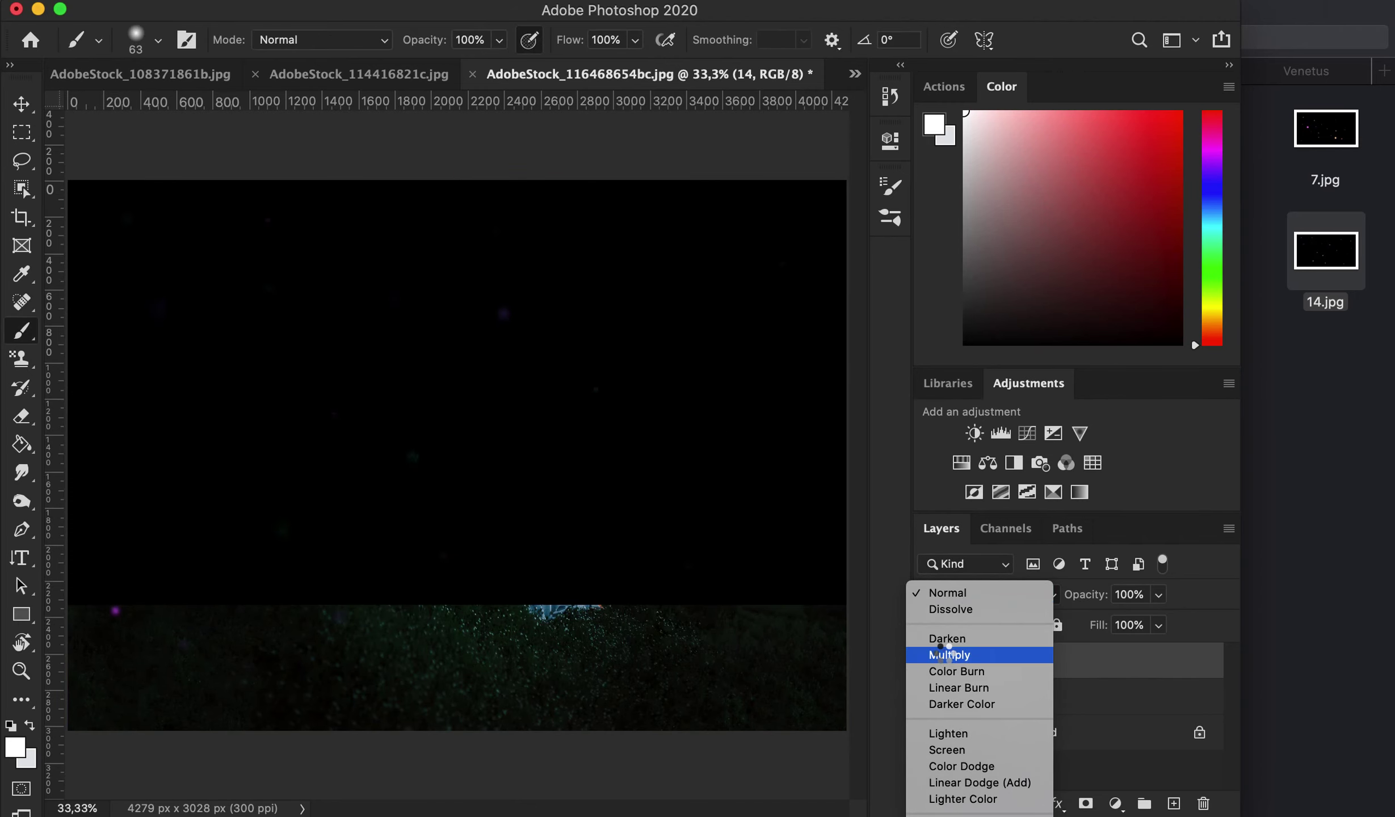
left_click(947, 750)
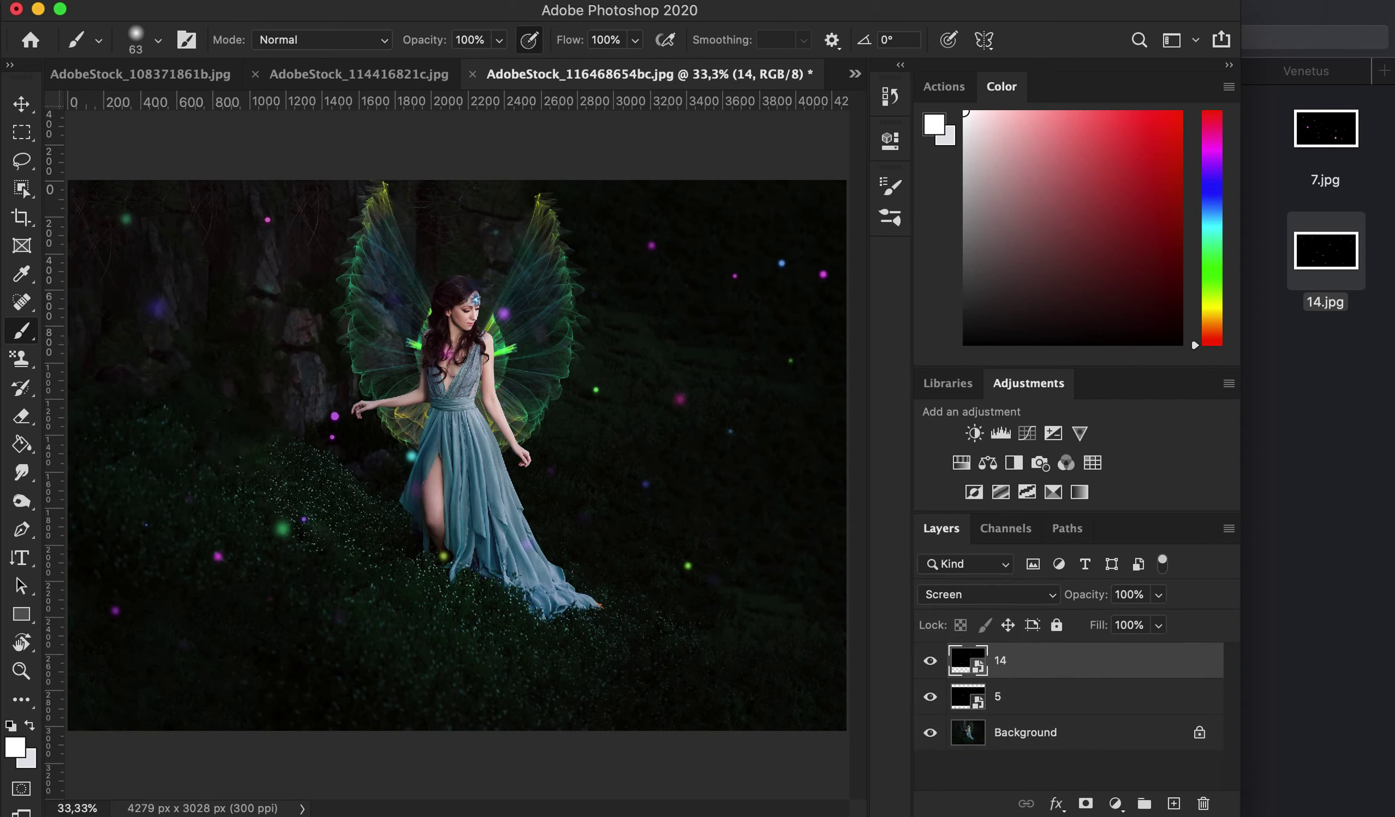
left_click(1339, 483)
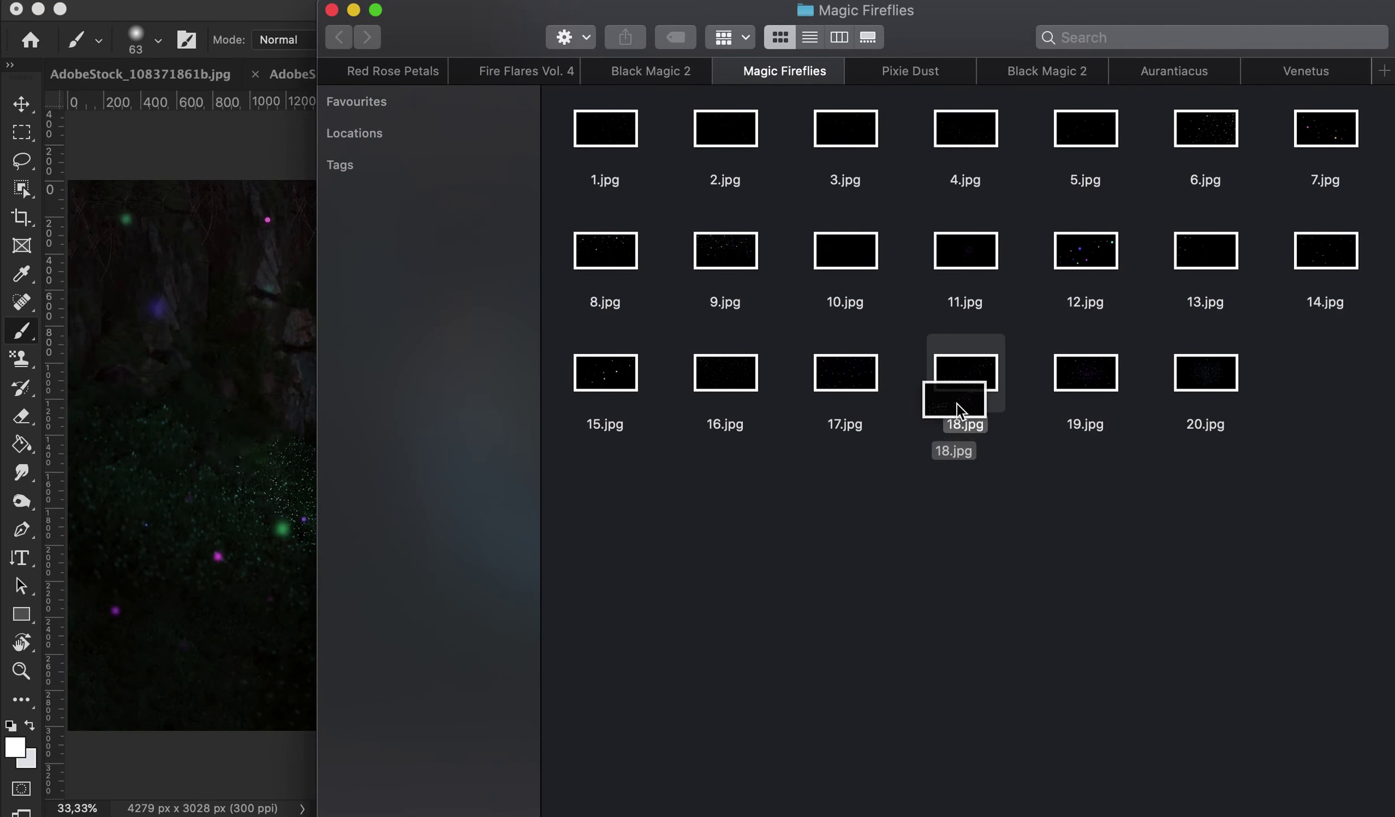
Place firefly 17.jpg over the lower image, blended with Screen.
left_click_drag(965, 382, 953, 411)
mouse_move(846, 375)
left_mouse_down()
mouse_move(289, 540)
mouse_move(203, 491)
left_mouse_up()
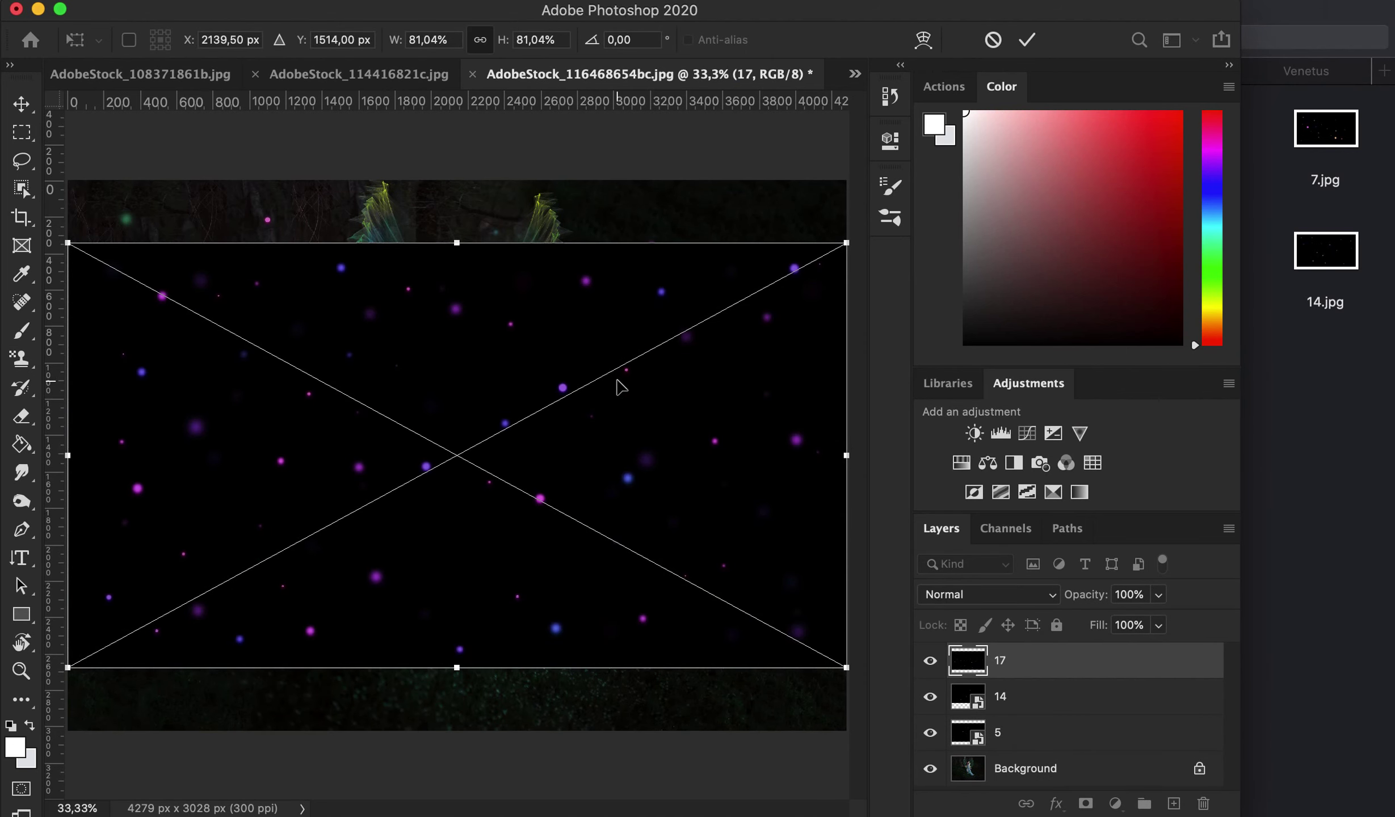
left_click_drag(620, 386, 619, 452)
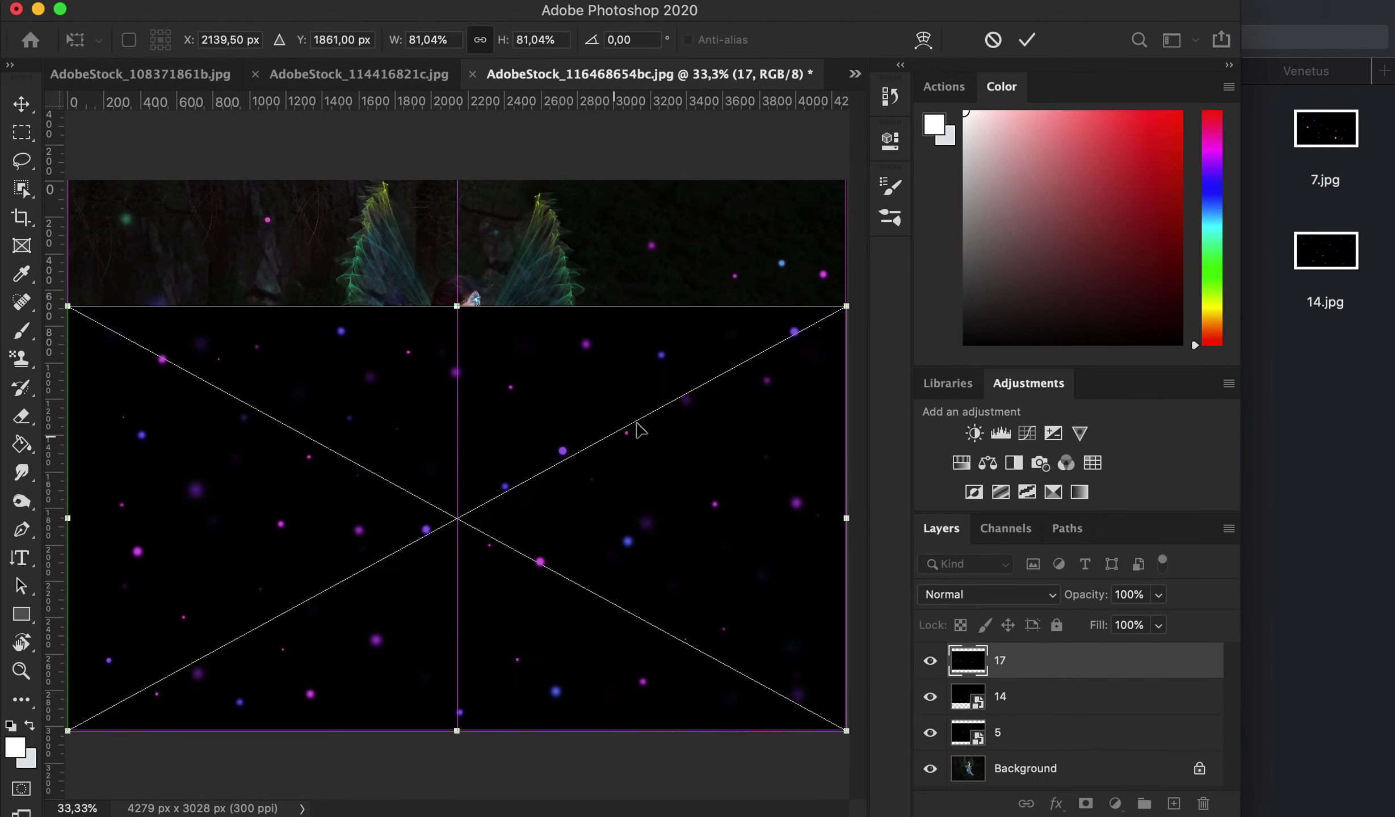
left_click(1028, 40)
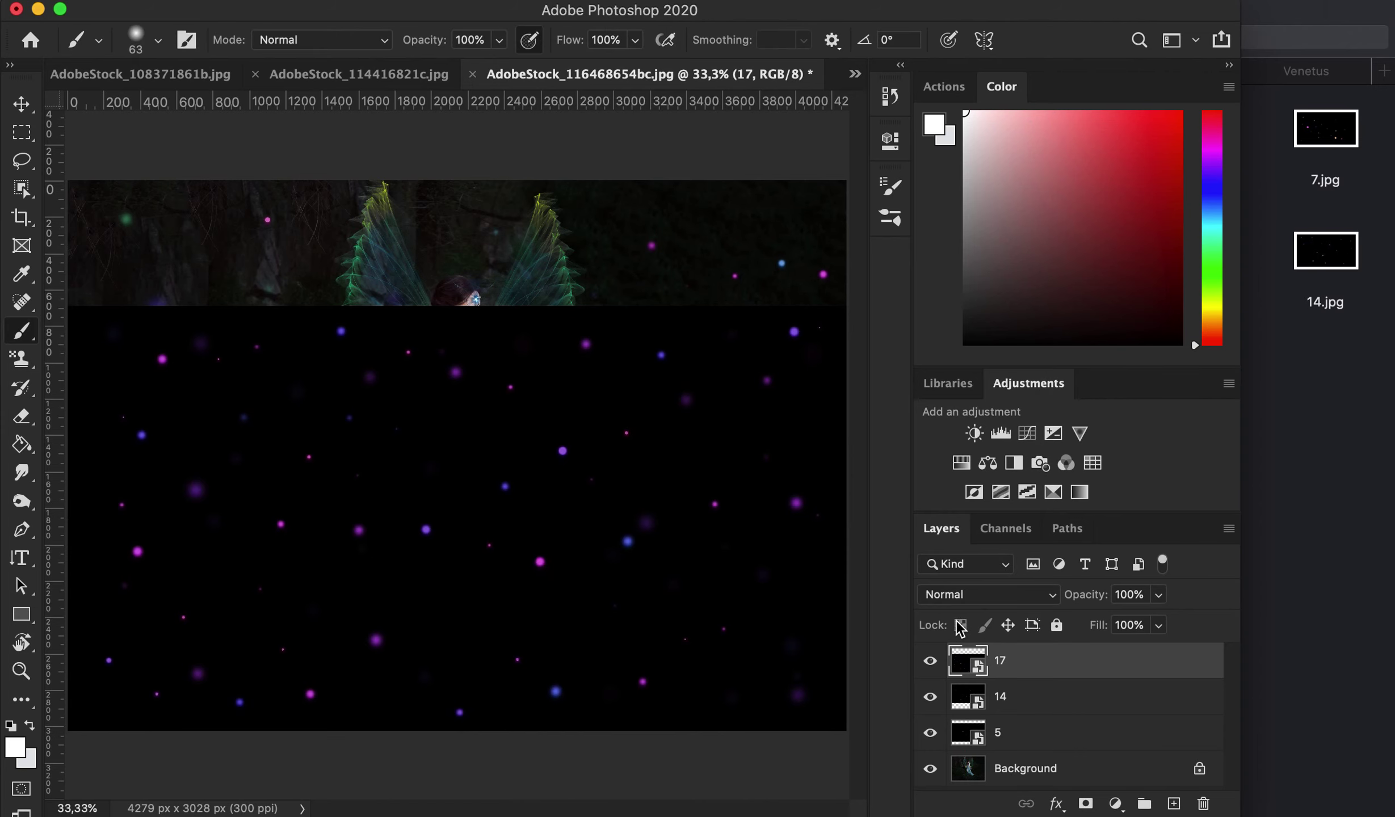
left_click(961, 596)
left_click(959, 750)
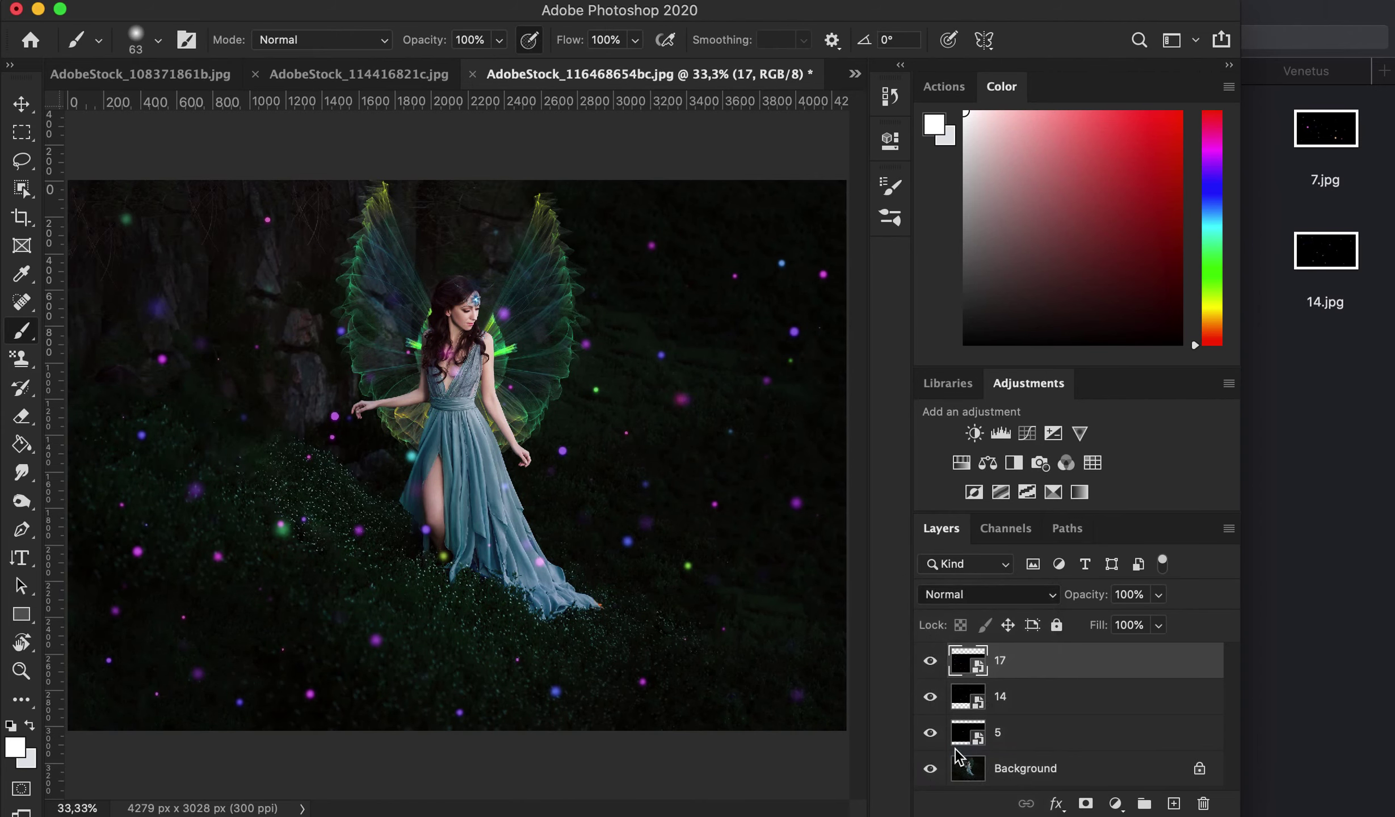
left_click(1322, 466)
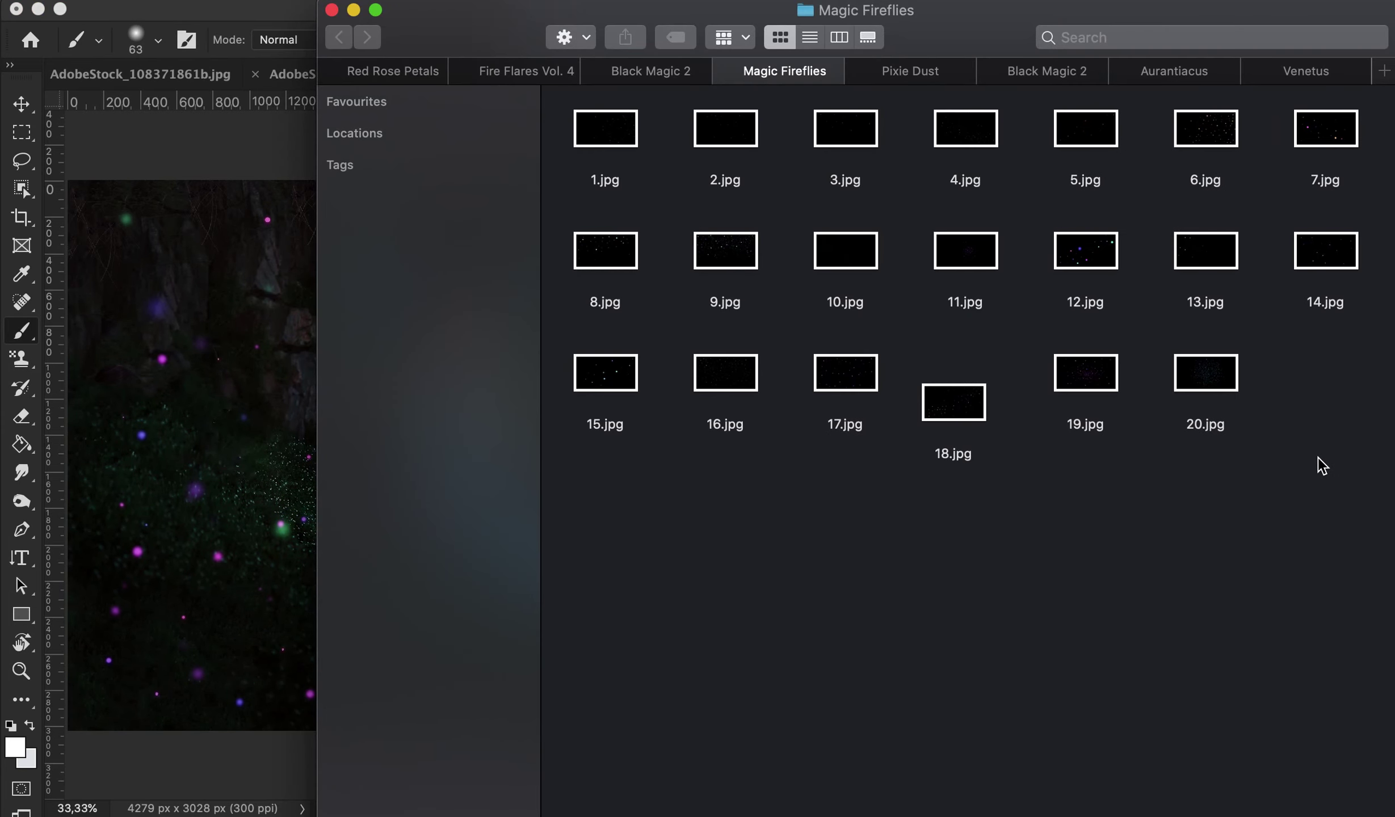
Place 1.jpg over the fairy photo, rotated a quarter turn, scaled to cover it, and Screen-blended.
left_click_drag(609, 137, 217, 319)
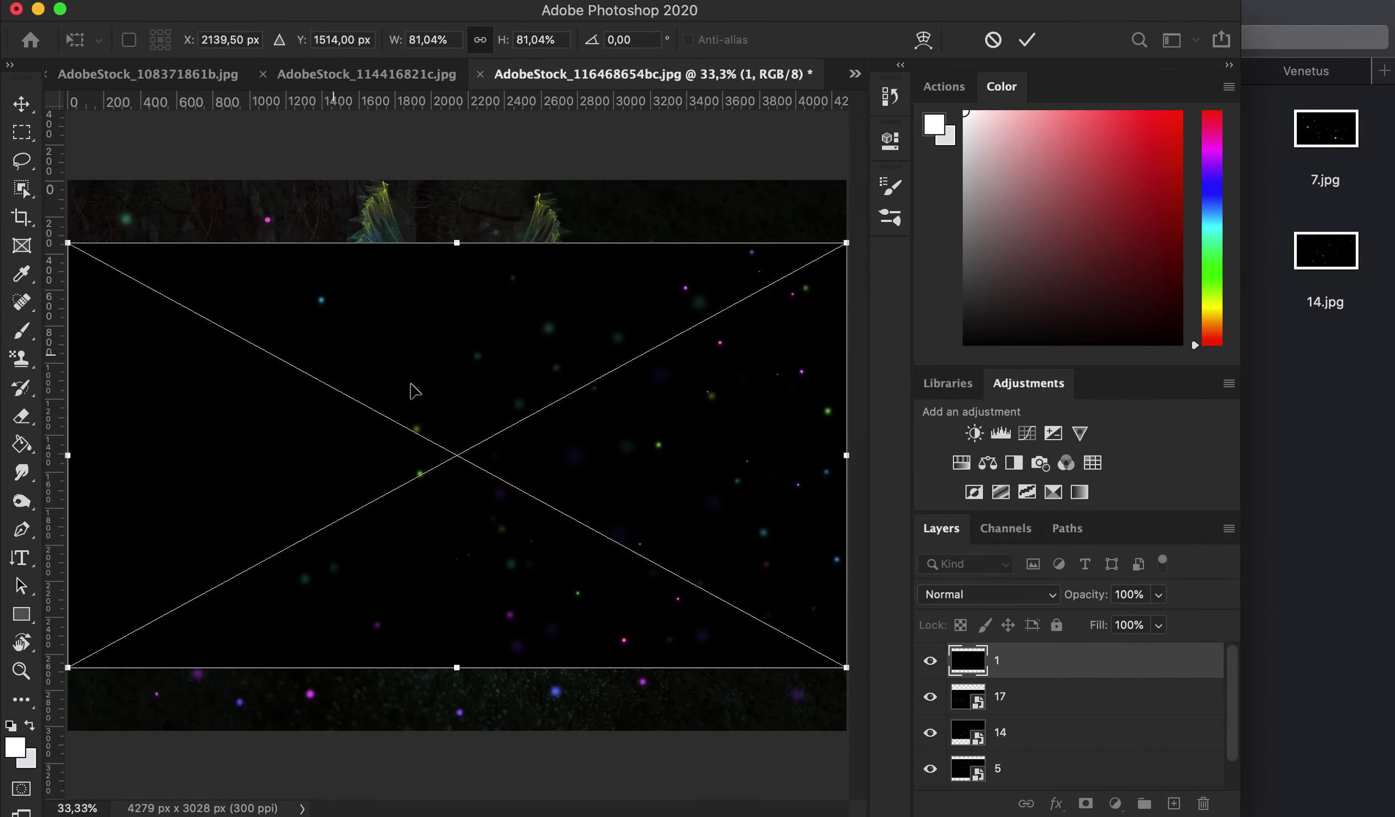
scroll(565, 468, "down", 5)
mouse_move(703, 597)
left_mouse_down()
mouse_move(587, 221)
mouse_move(785, 162)
left_mouse_up()
left_click_drag(650, 399, 546, 522)
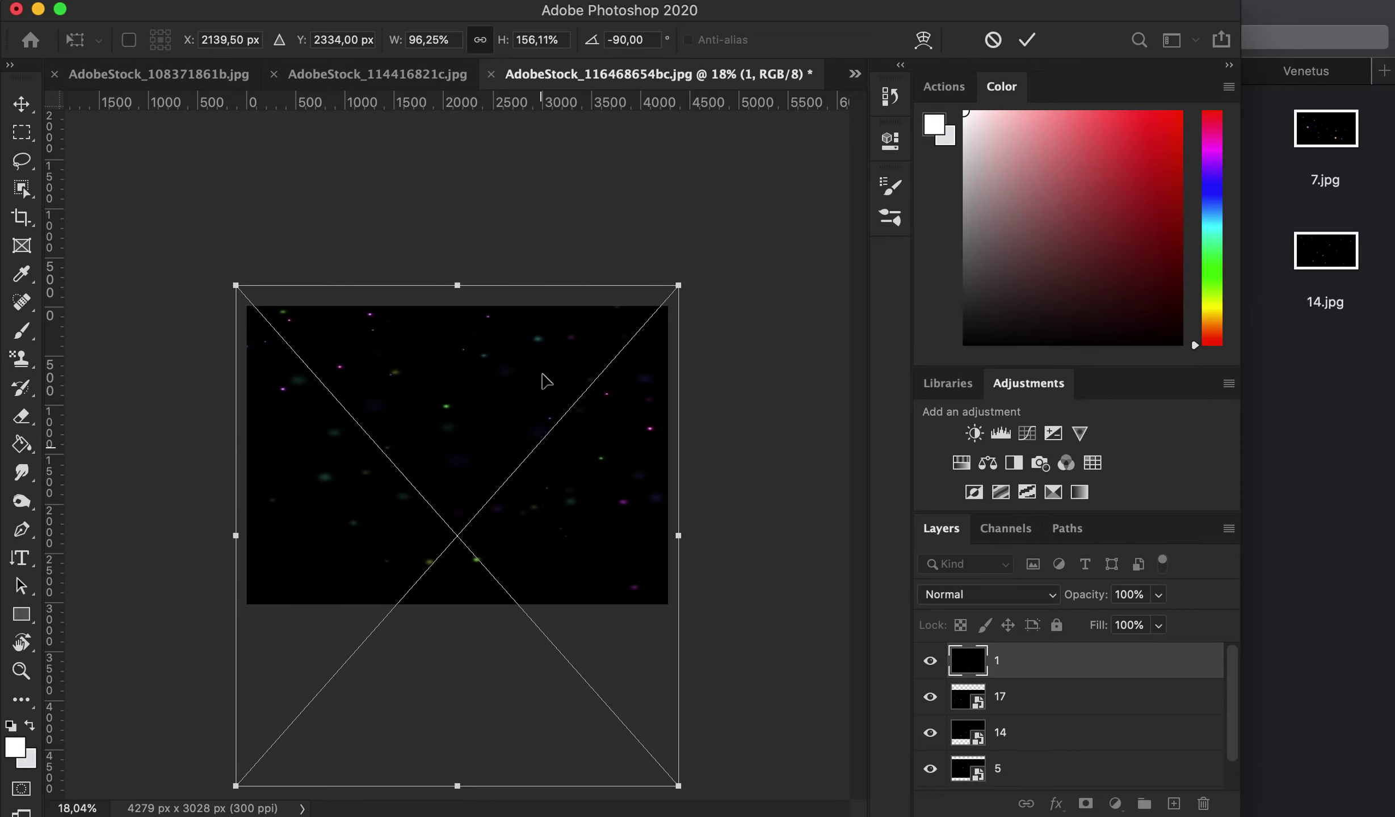
left_click_drag(454, 280, 456, 234)
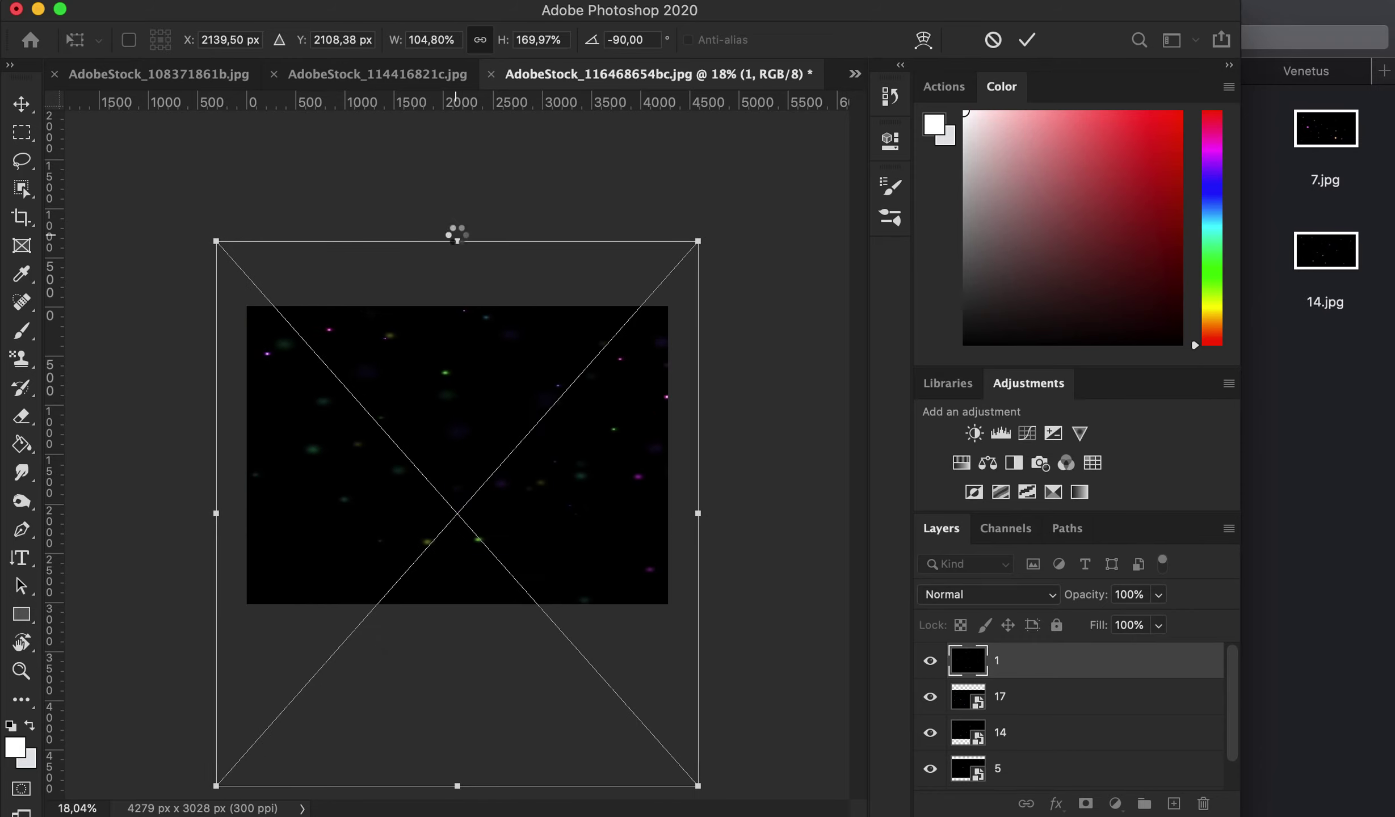
key("Return")
key("b")
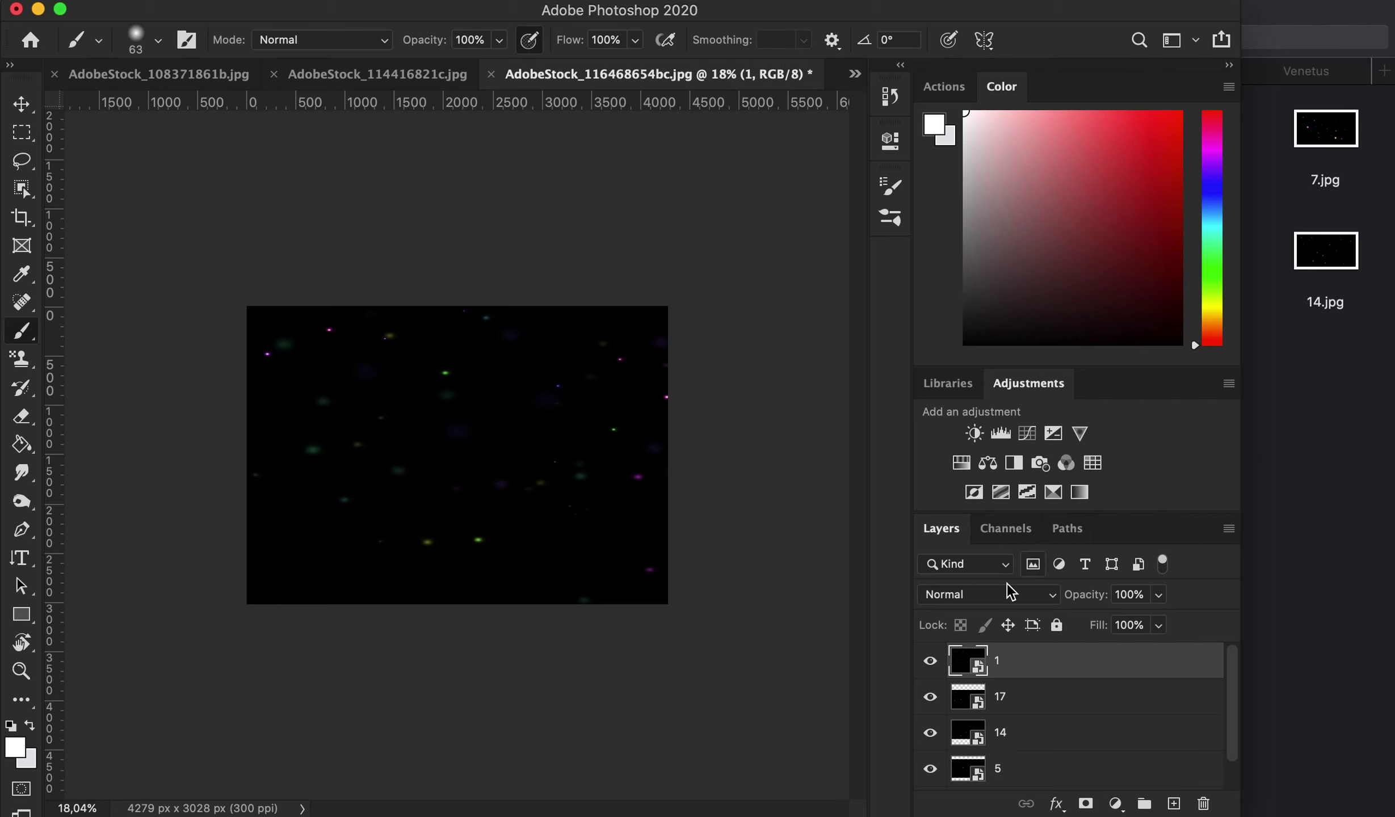
left_click(988, 597)
left_click(947, 749)
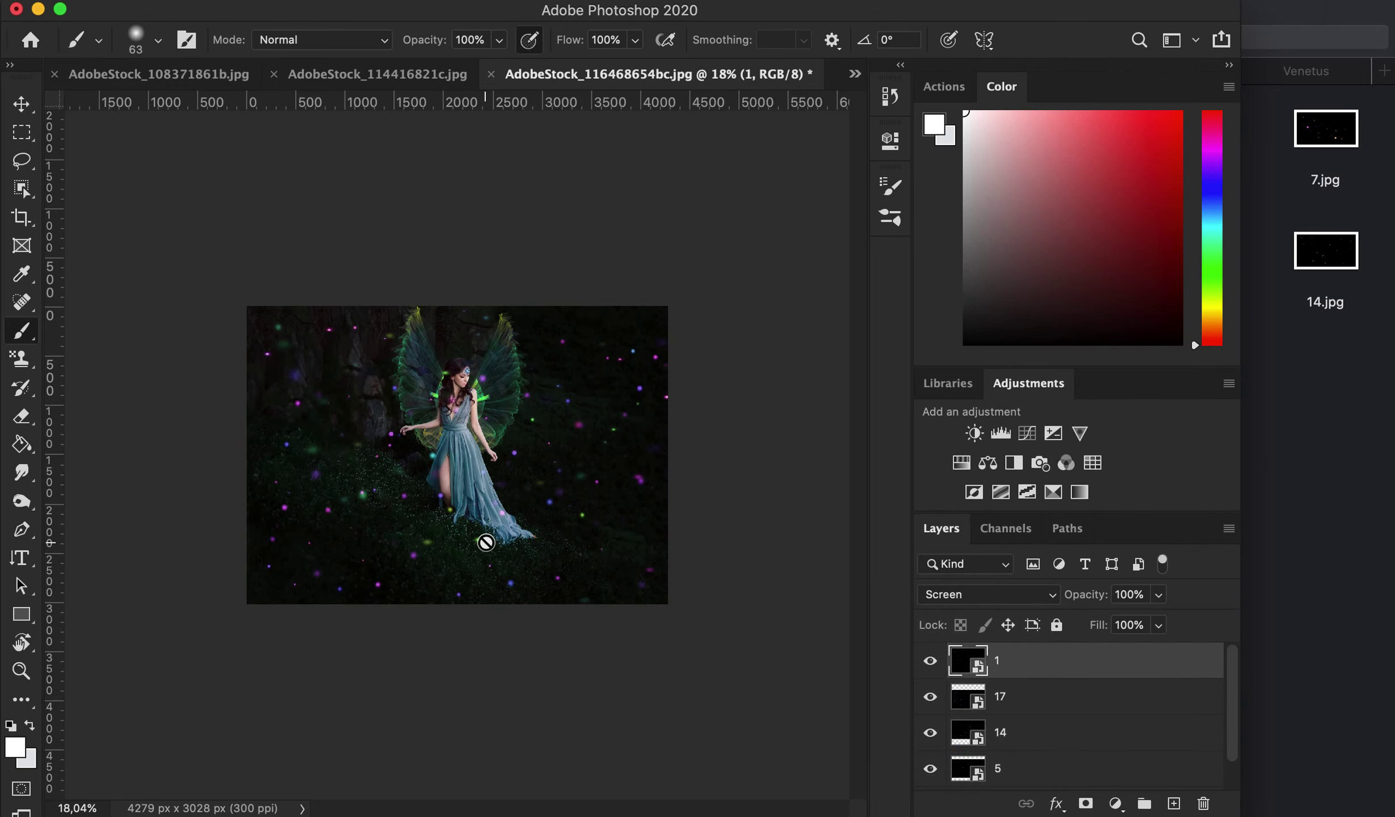
scroll(486, 541, "up", 1)
scroll(485, 541, "up", 1)
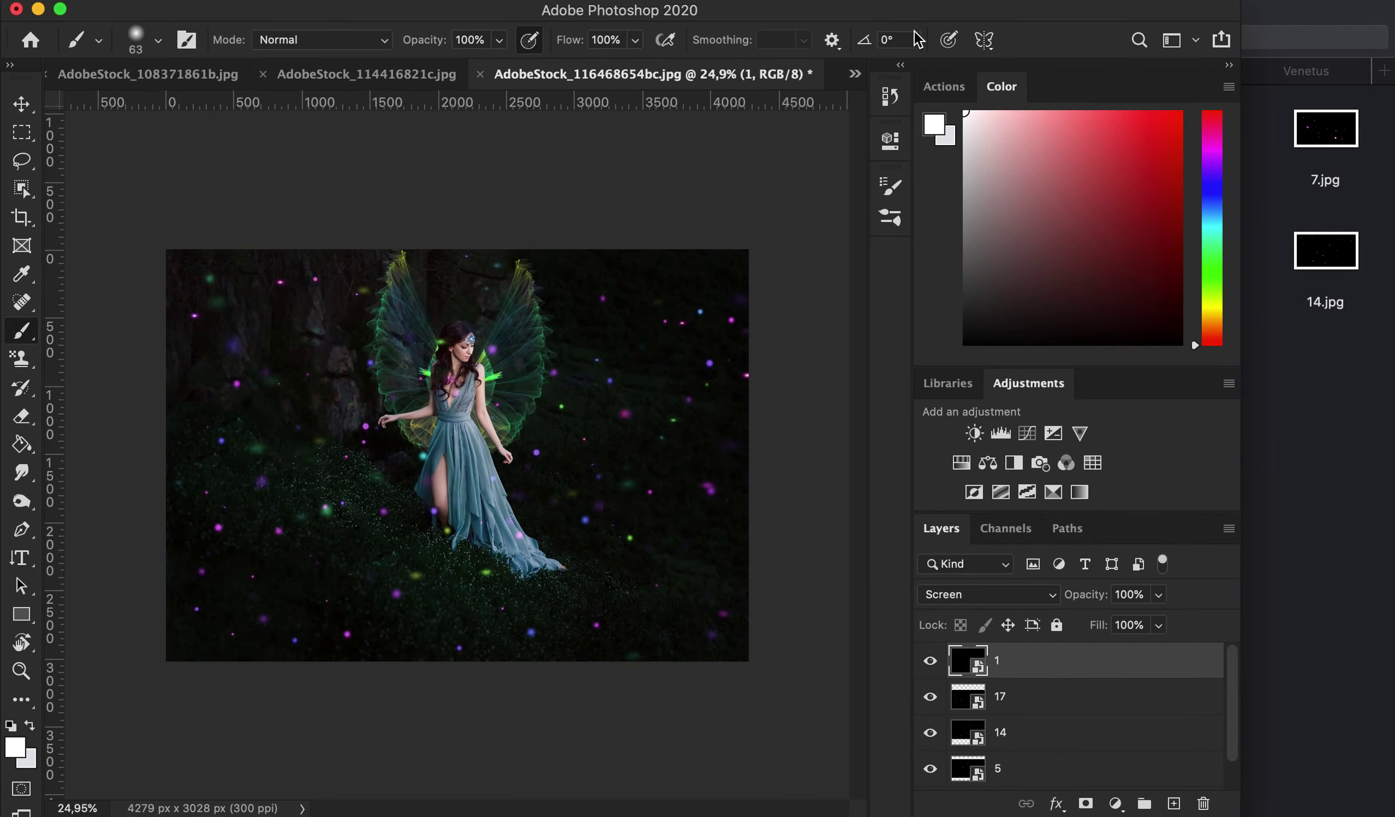
Switch to AdobeStock_131554360.jpeg and bring up Finder's Pixie Dust overlay folder.
left_click(855, 74)
left_click(837, 160)
left_click(1305, 438)
left_click(921, 73)
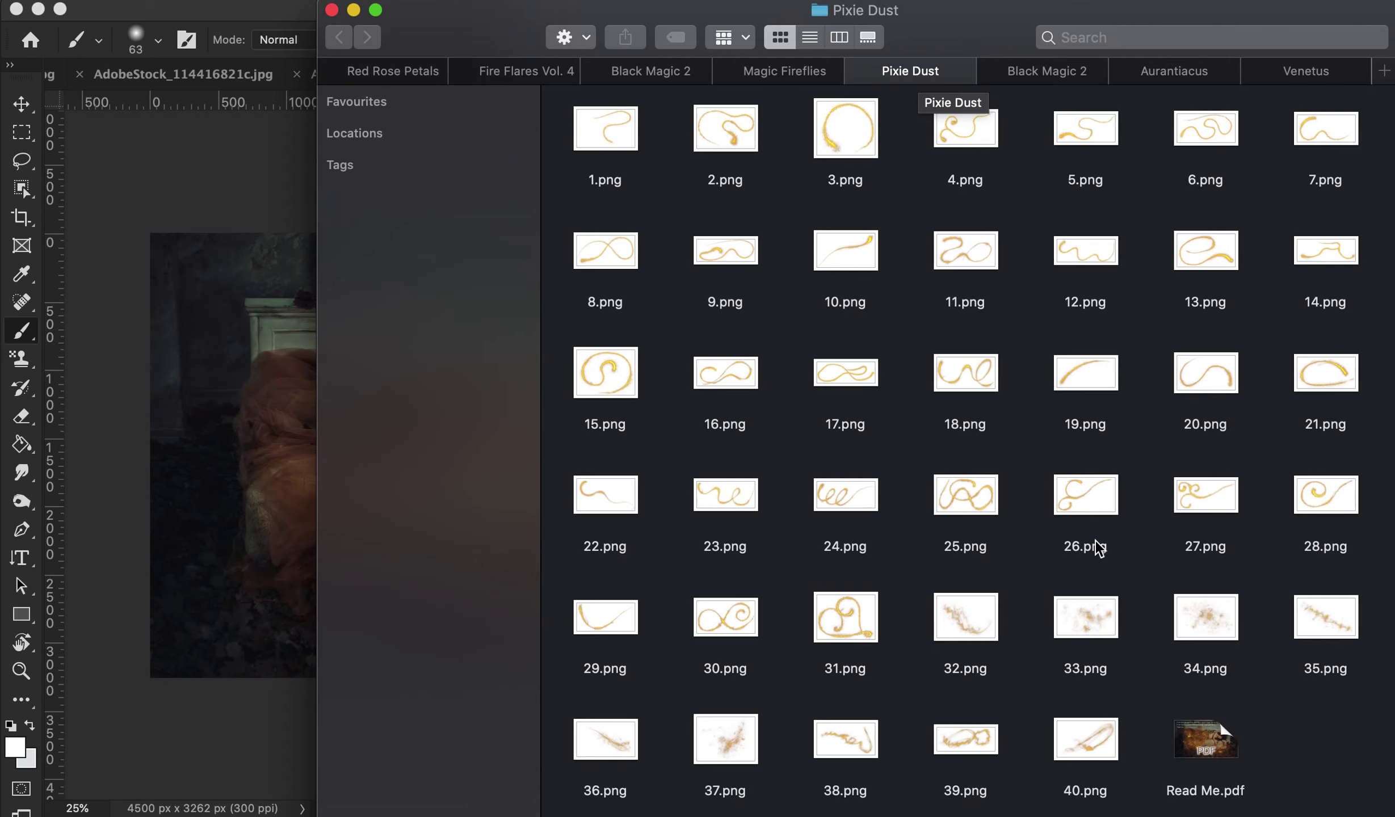
Place sparkle overlays 32.png and 33.png on the photo, shifting 33 up and to the left.
left_click_drag(965, 622, 199, 465)
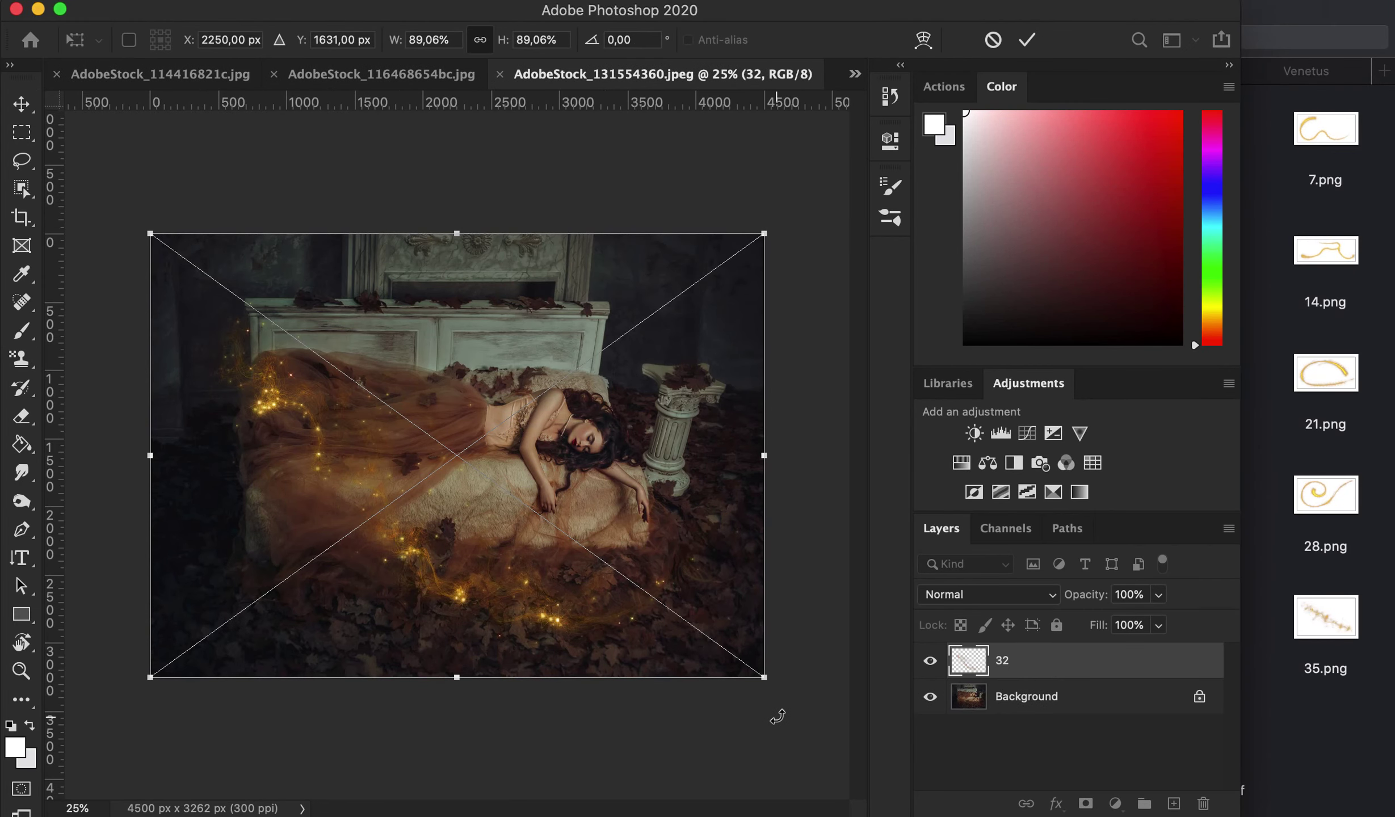
left_click(1028, 40)
left_click(1327, 735)
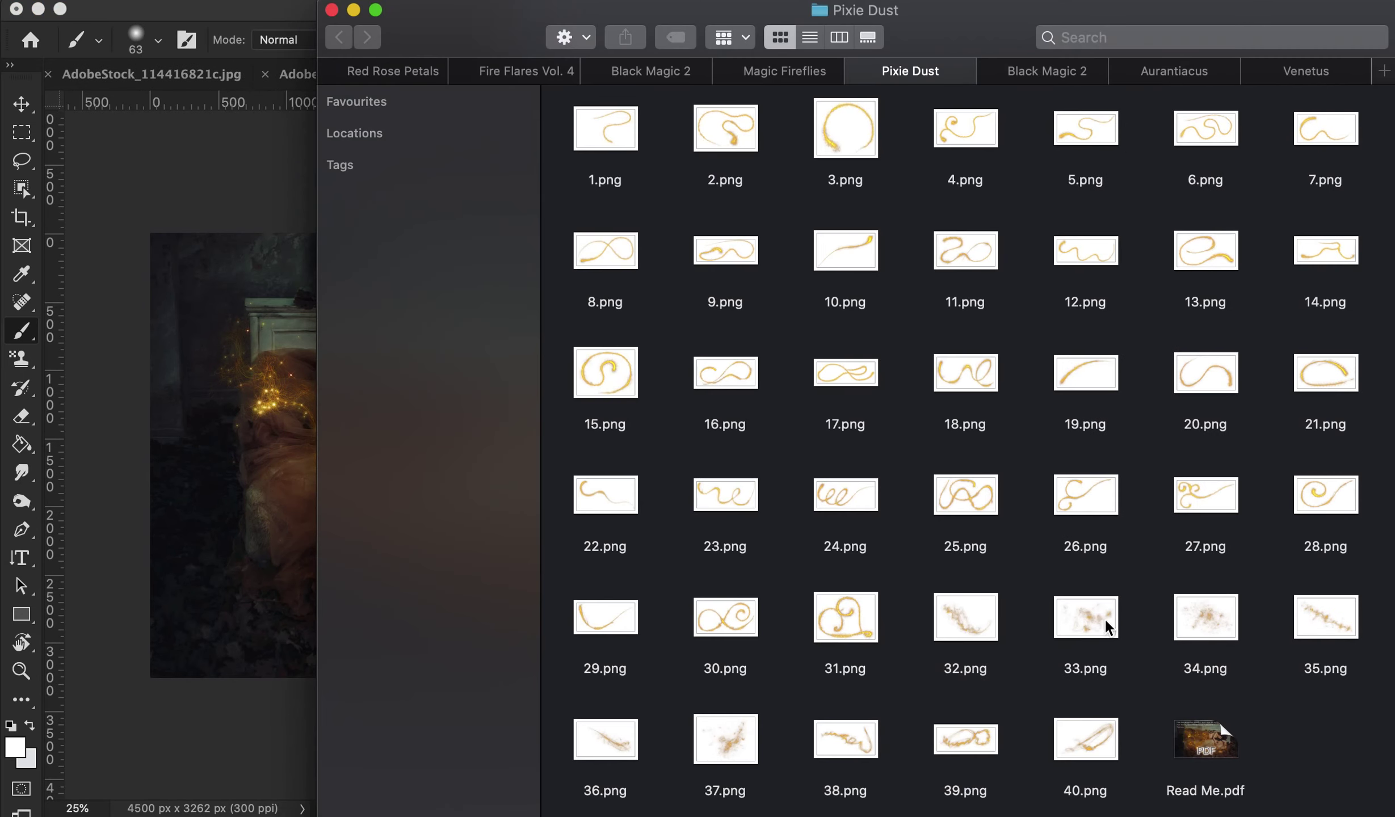
left_click_drag(1106, 627, 190, 471)
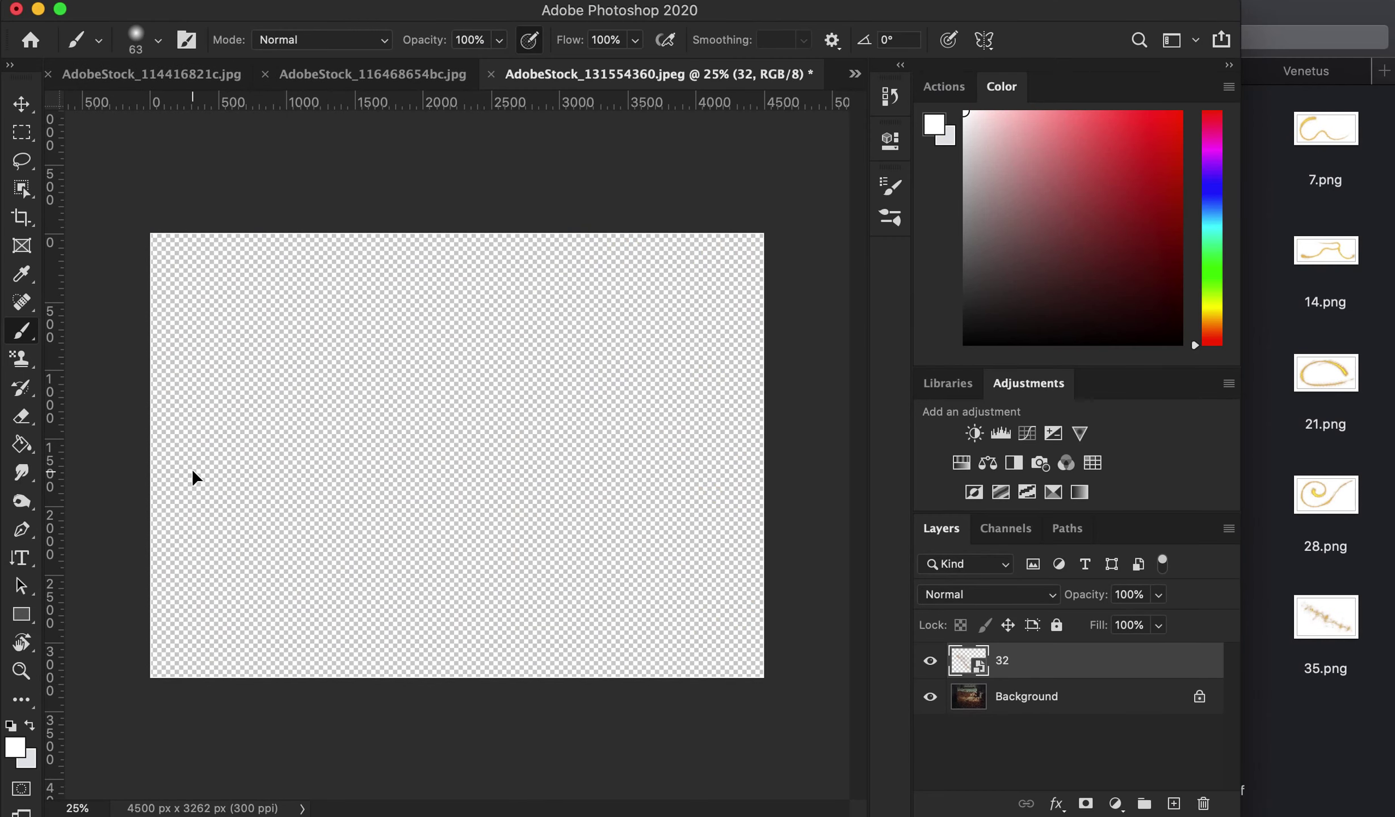
mouse_move(676, 513)
left_mouse_down()
mouse_move(571, 485)
mouse_move(569, 498)
left_mouse_up()
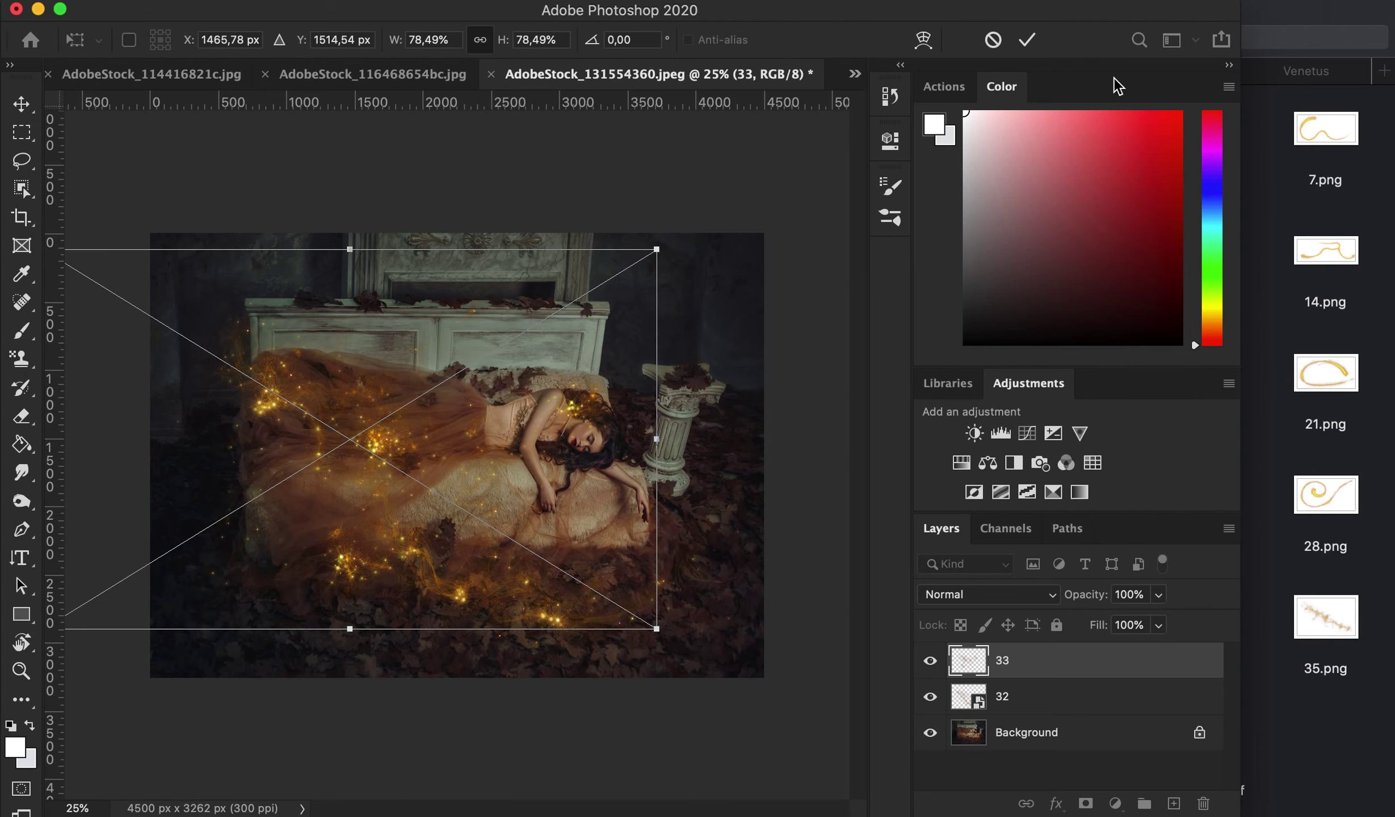
left_click(1027, 41)
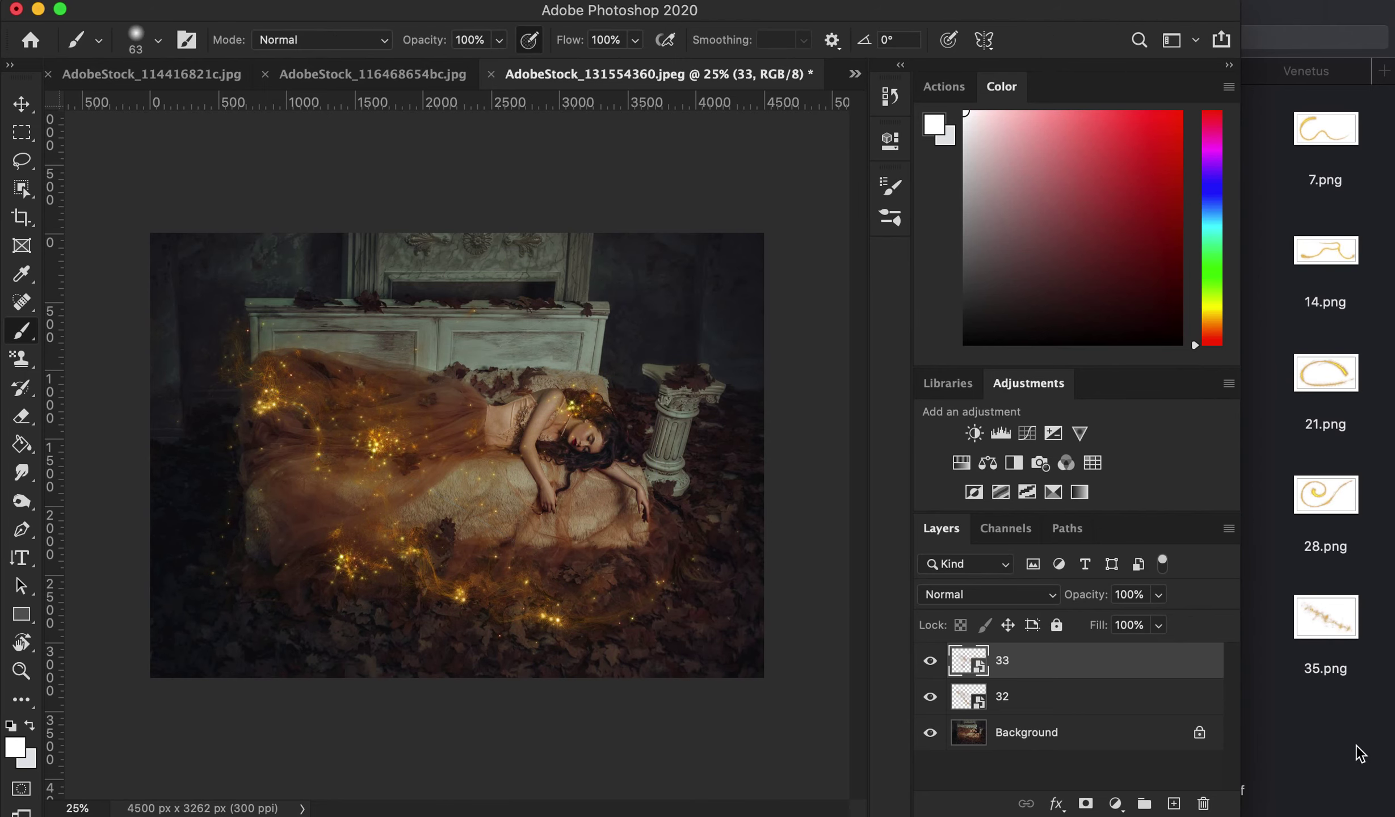
left_click(1350, 772)
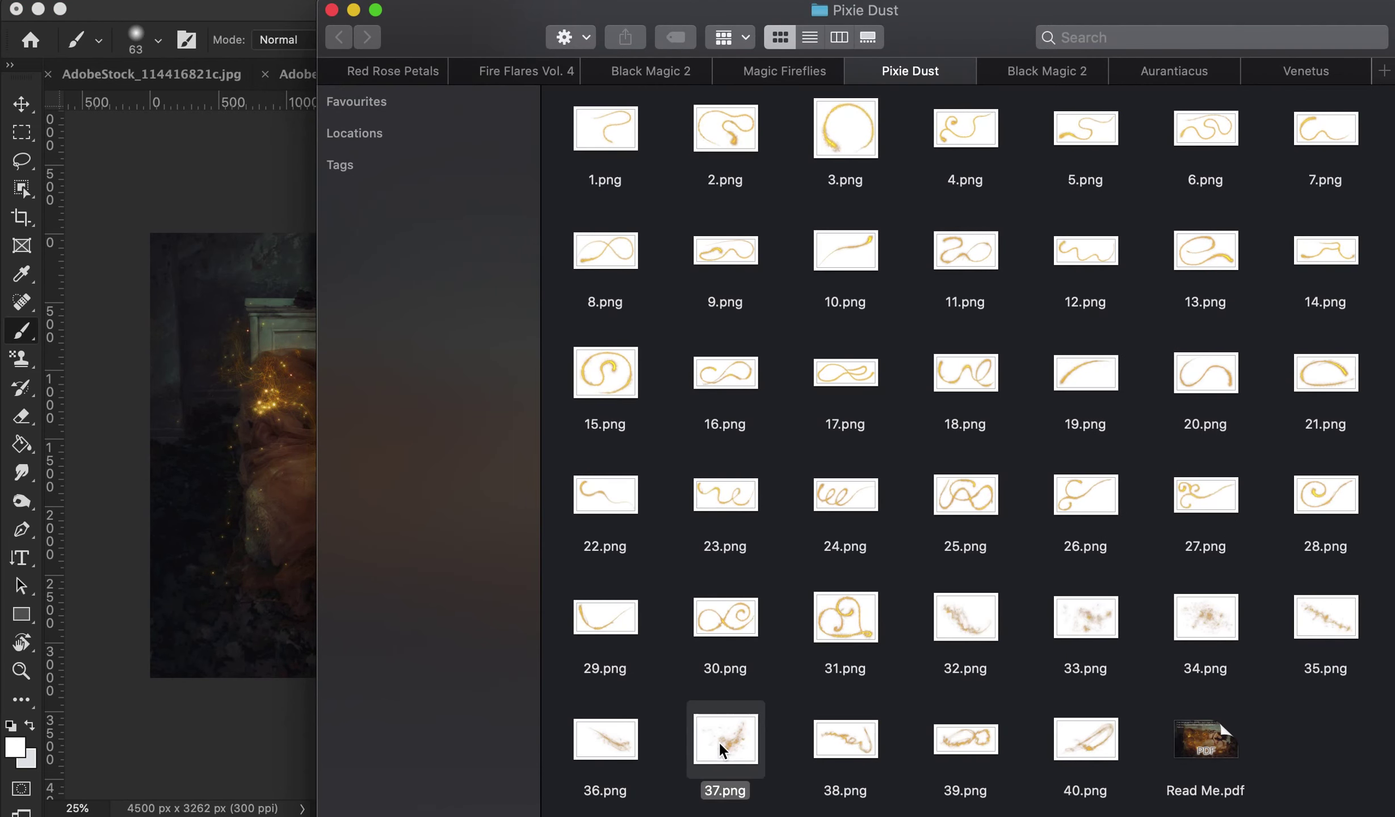
Place 37.png over the sleeping woman, rotated about 27° and moved left.
left_click_drag(755, 766, 274, 483)
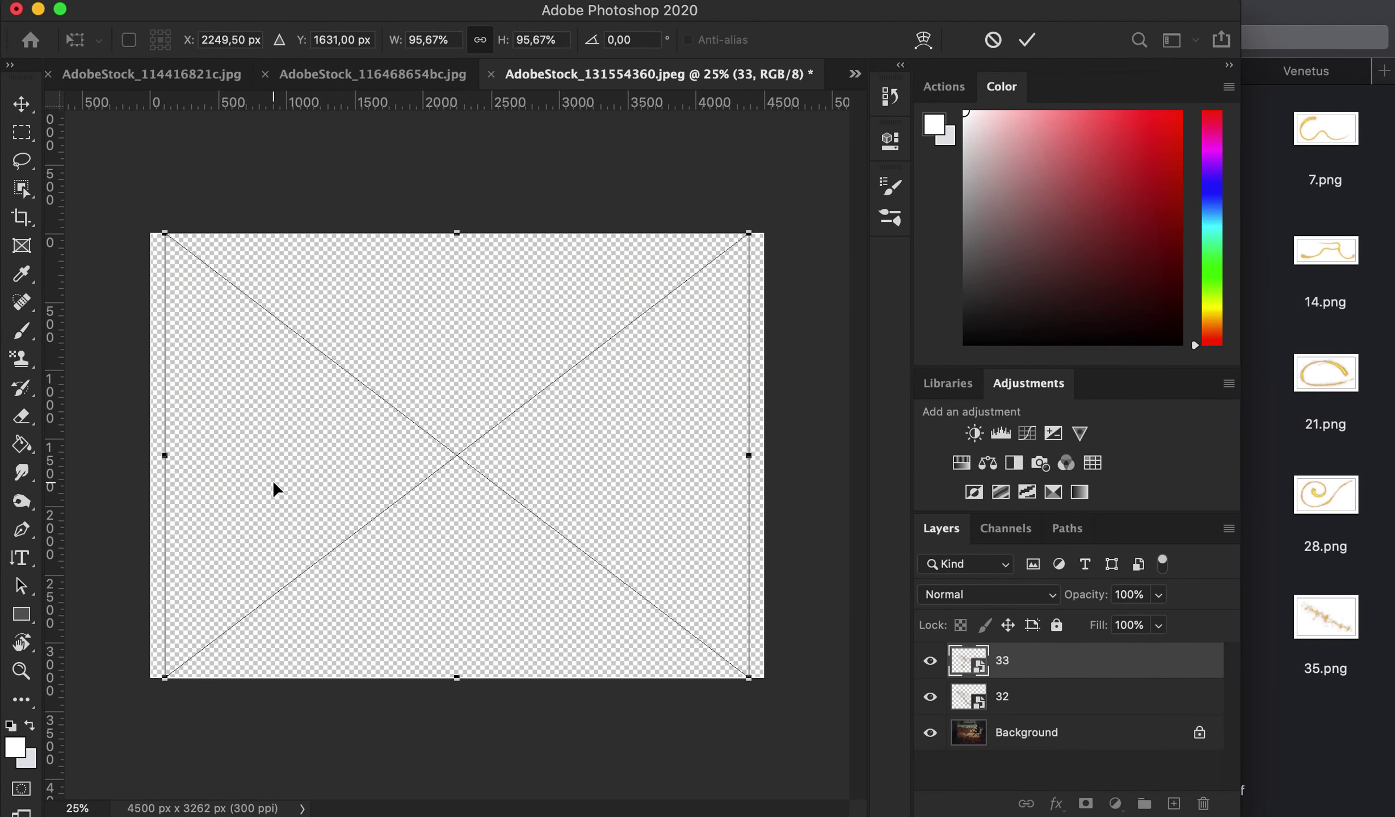
left_click_drag(794, 630, 661, 638)
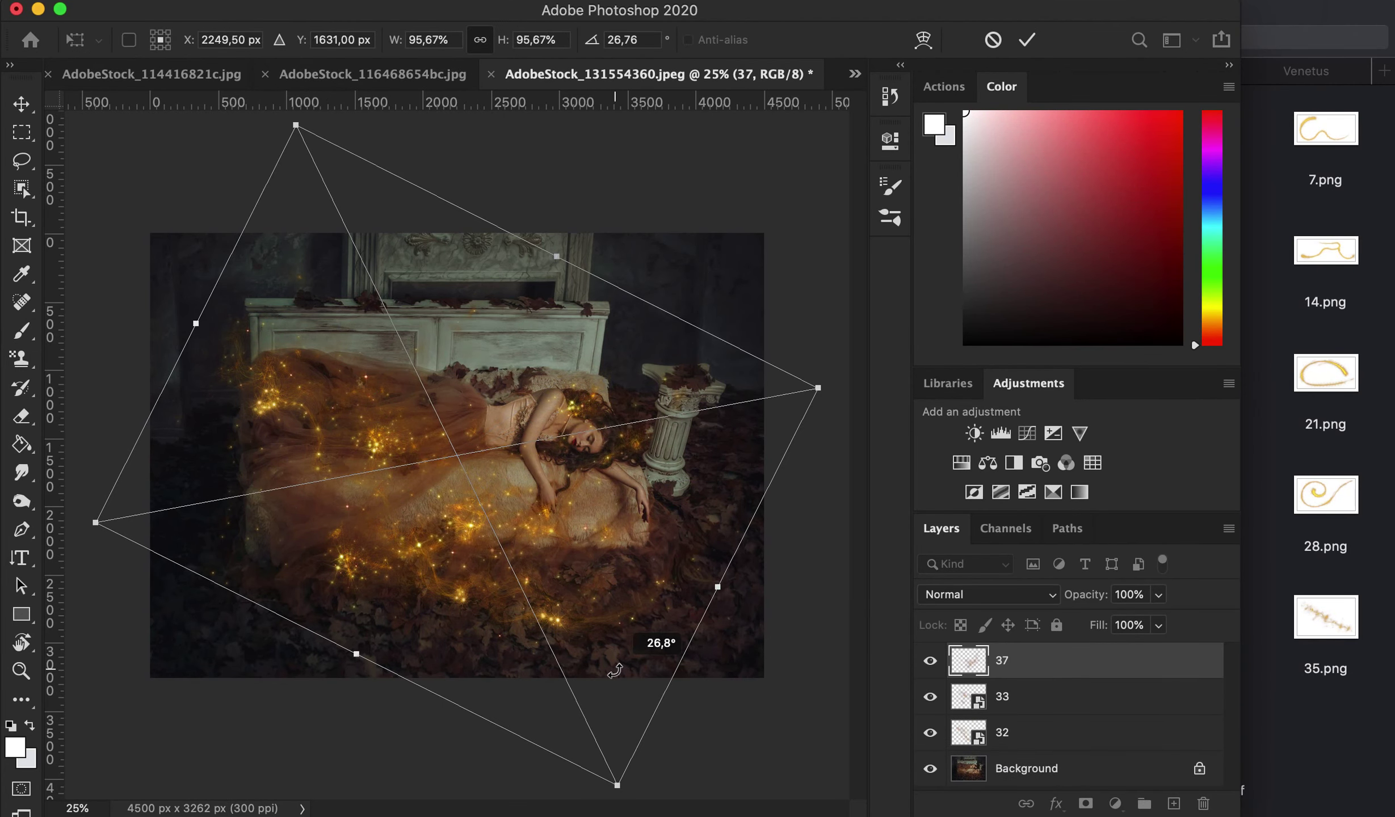
mouse_move(586, 567)
left_mouse_down()
mouse_move(437, 567)
mouse_move(418, 548)
left_mouse_up()
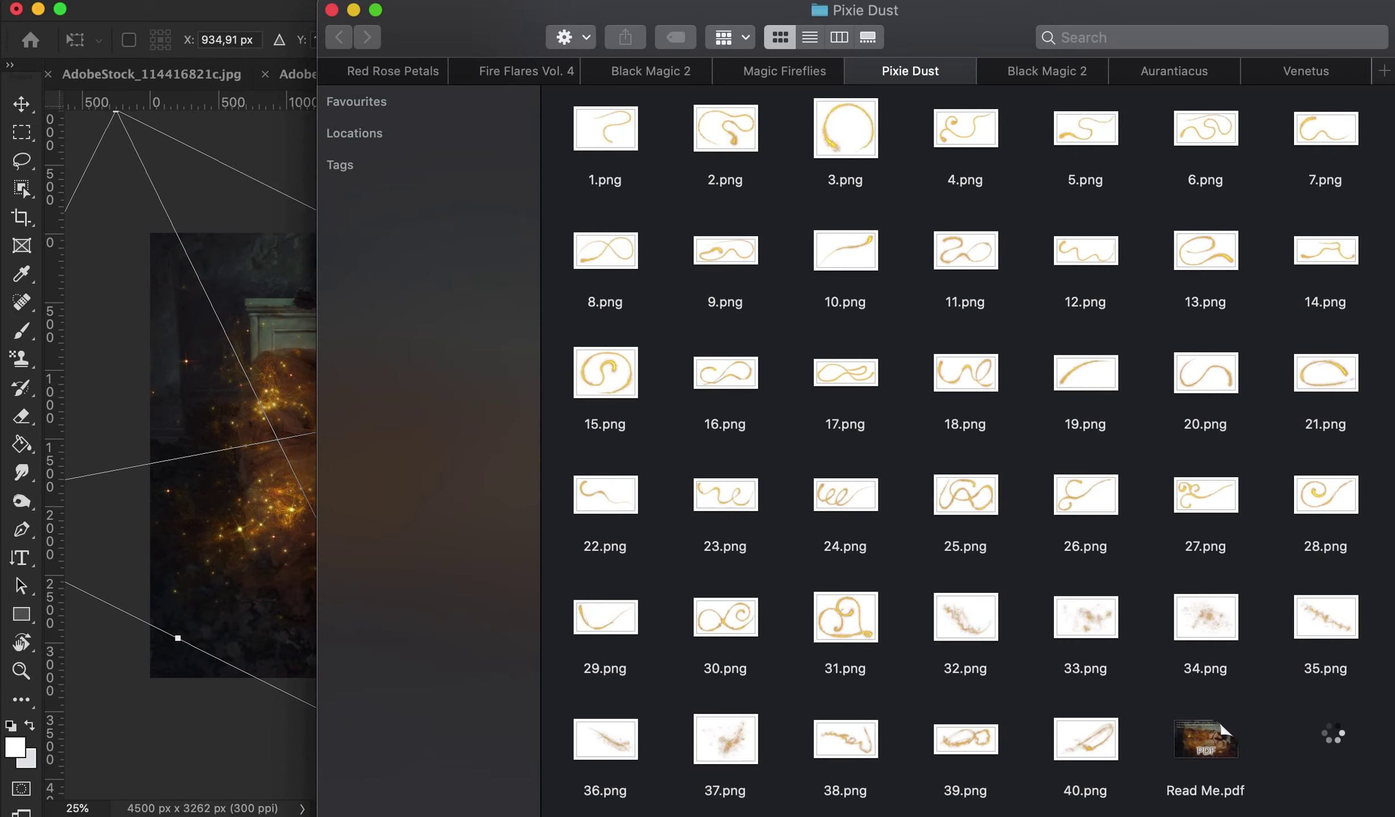
left_click(1337, 738)
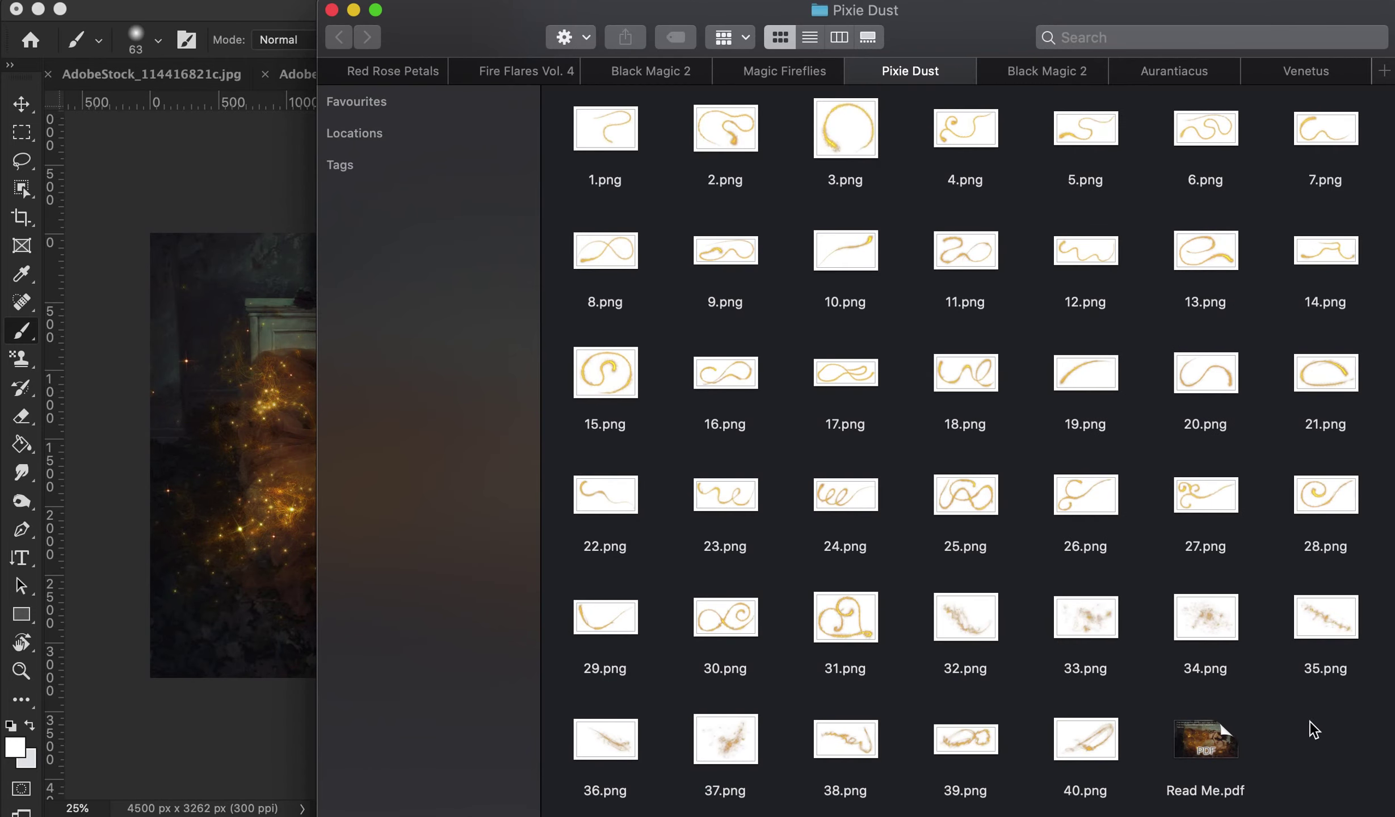
Place 34.png and move it up and to the left.
left_click_drag(1220, 624, 249, 467)
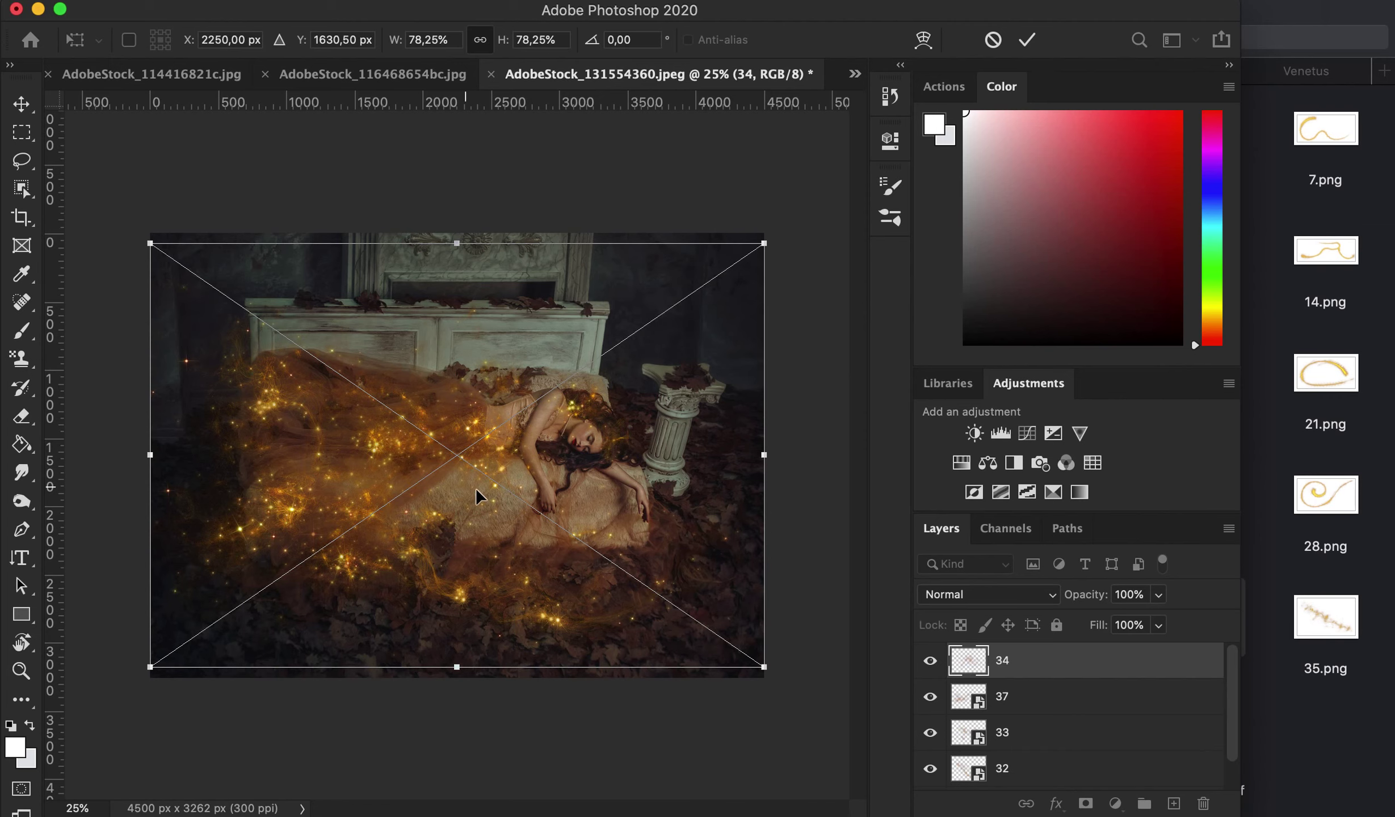
mouse_move(567, 484)
left_mouse_down()
mouse_move(466, 441)
mouse_move(528, 438)
left_mouse_up()
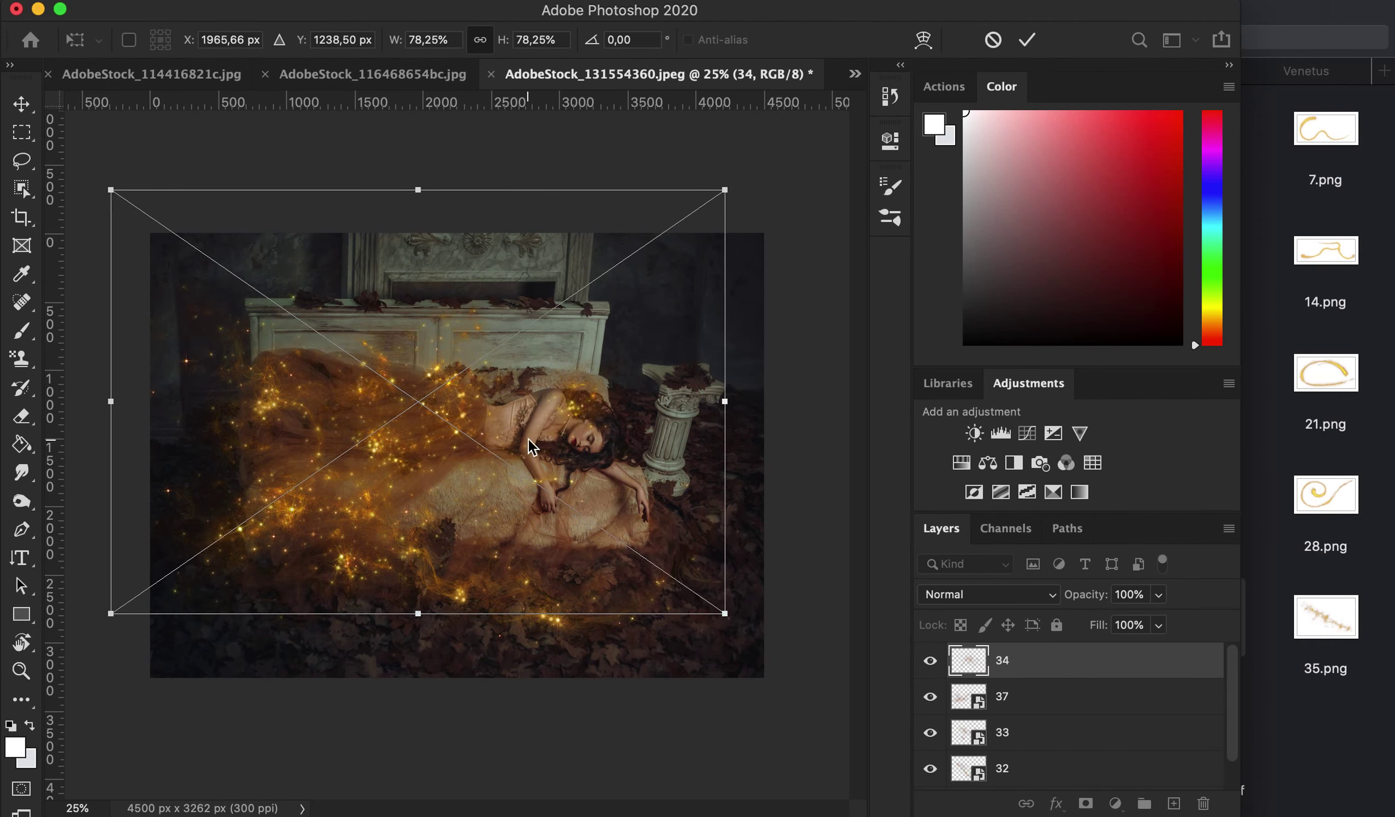
left_click(1028, 38)
Switch to the candle-lit red-dress photo and show Finder's Black Magic 2 folder.
left_click(854, 74)
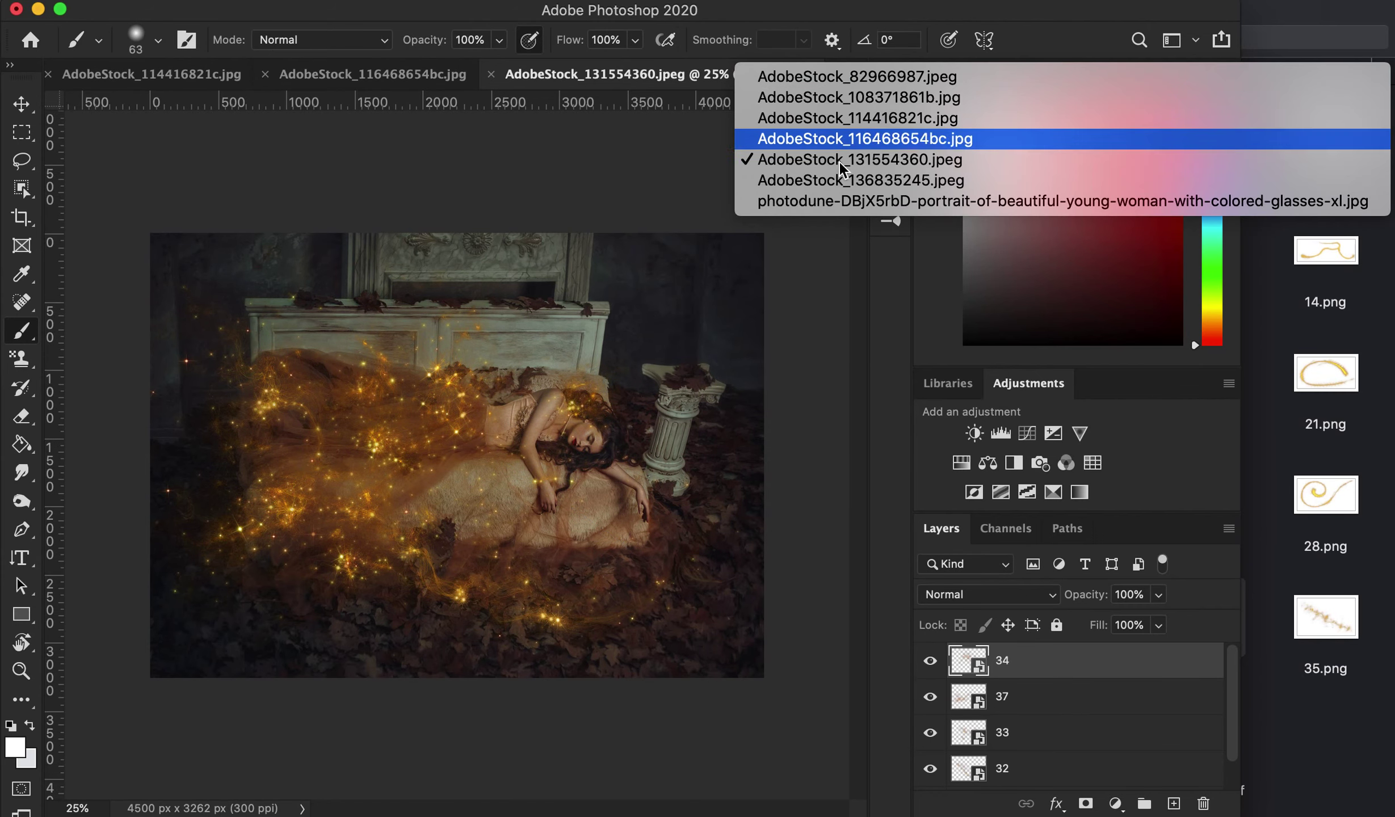
key("Escape")
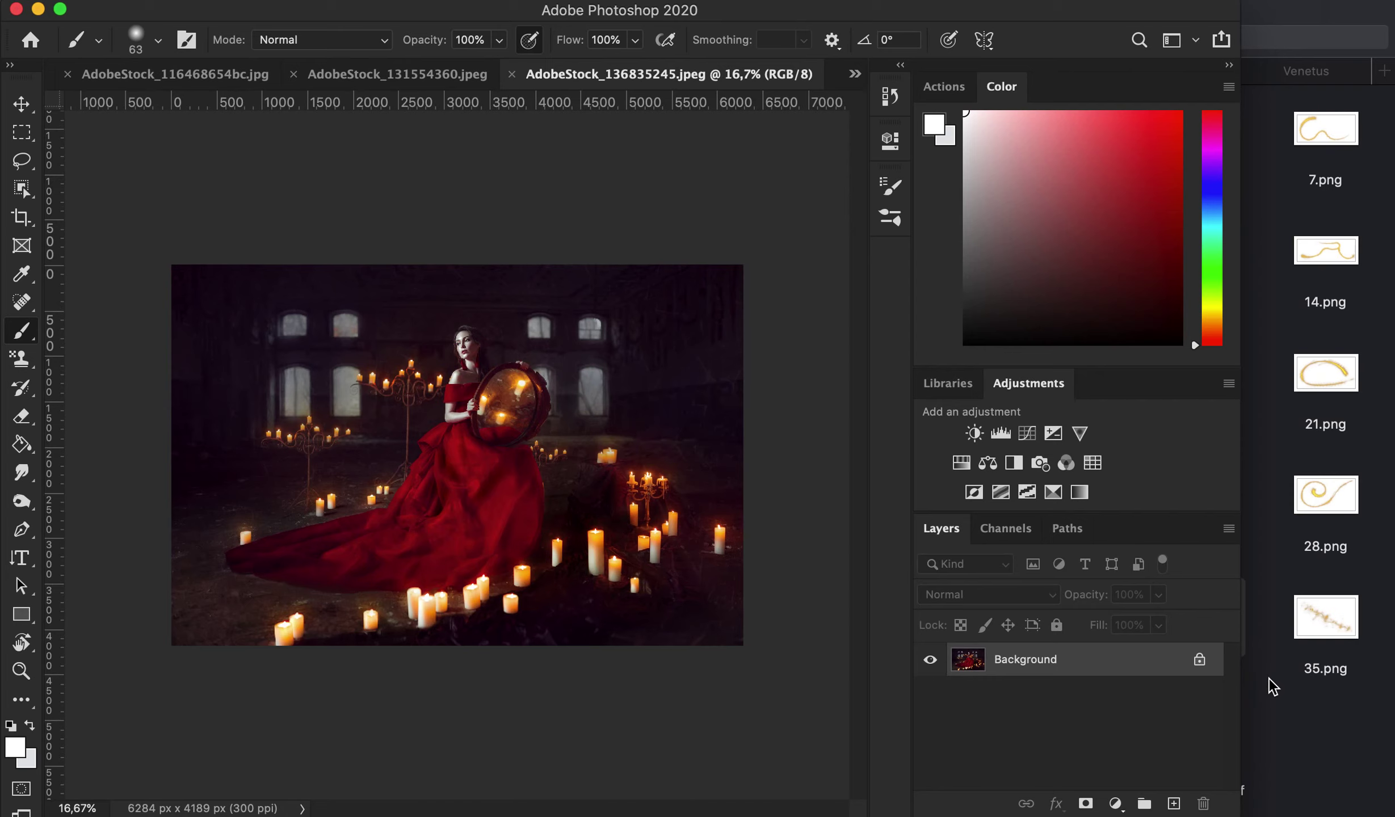
left_click(1274, 686)
left_click(1049, 74)
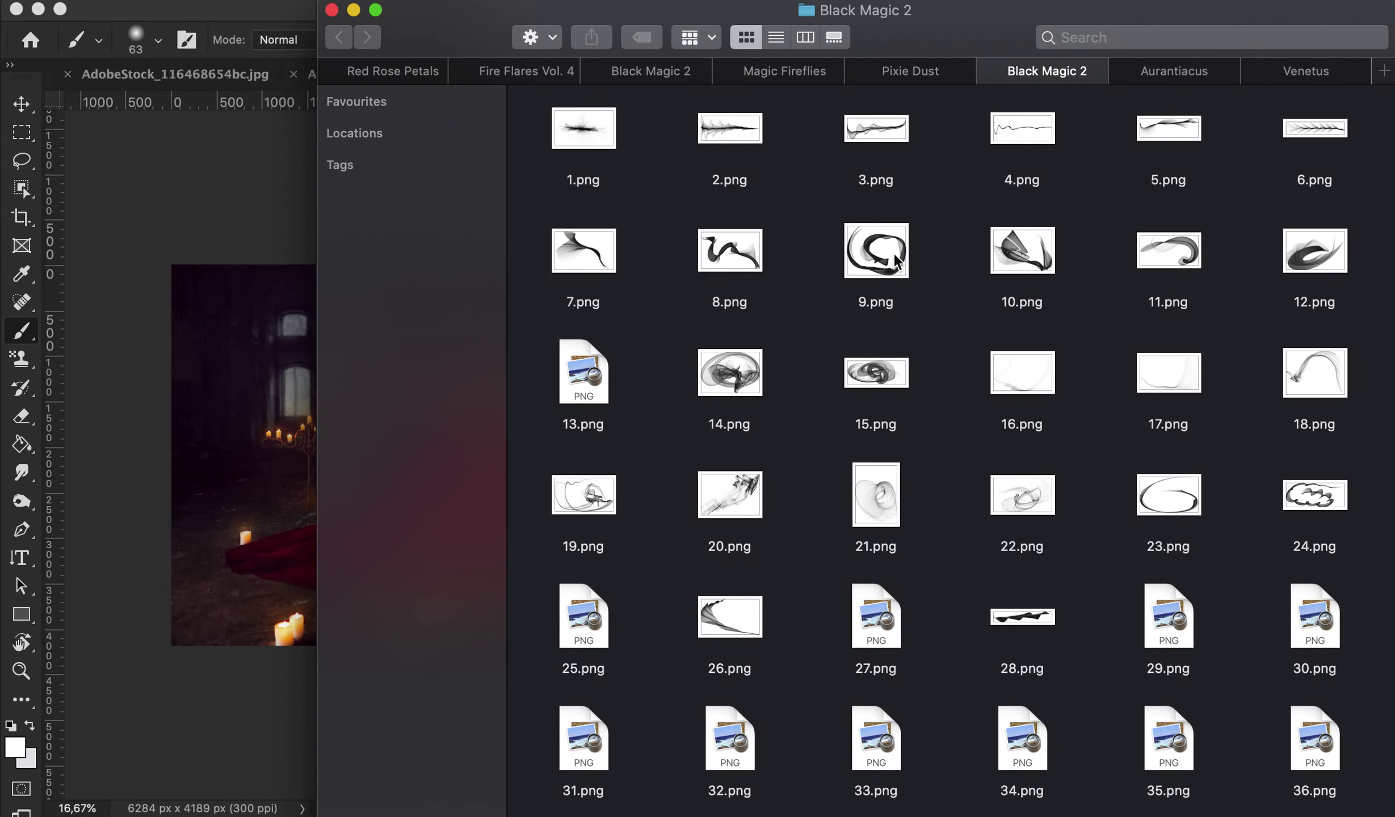
Place the 9.png dark ribbon overlay across the woman and add a layer mask to it.
left_click_drag(894, 264, 275, 386)
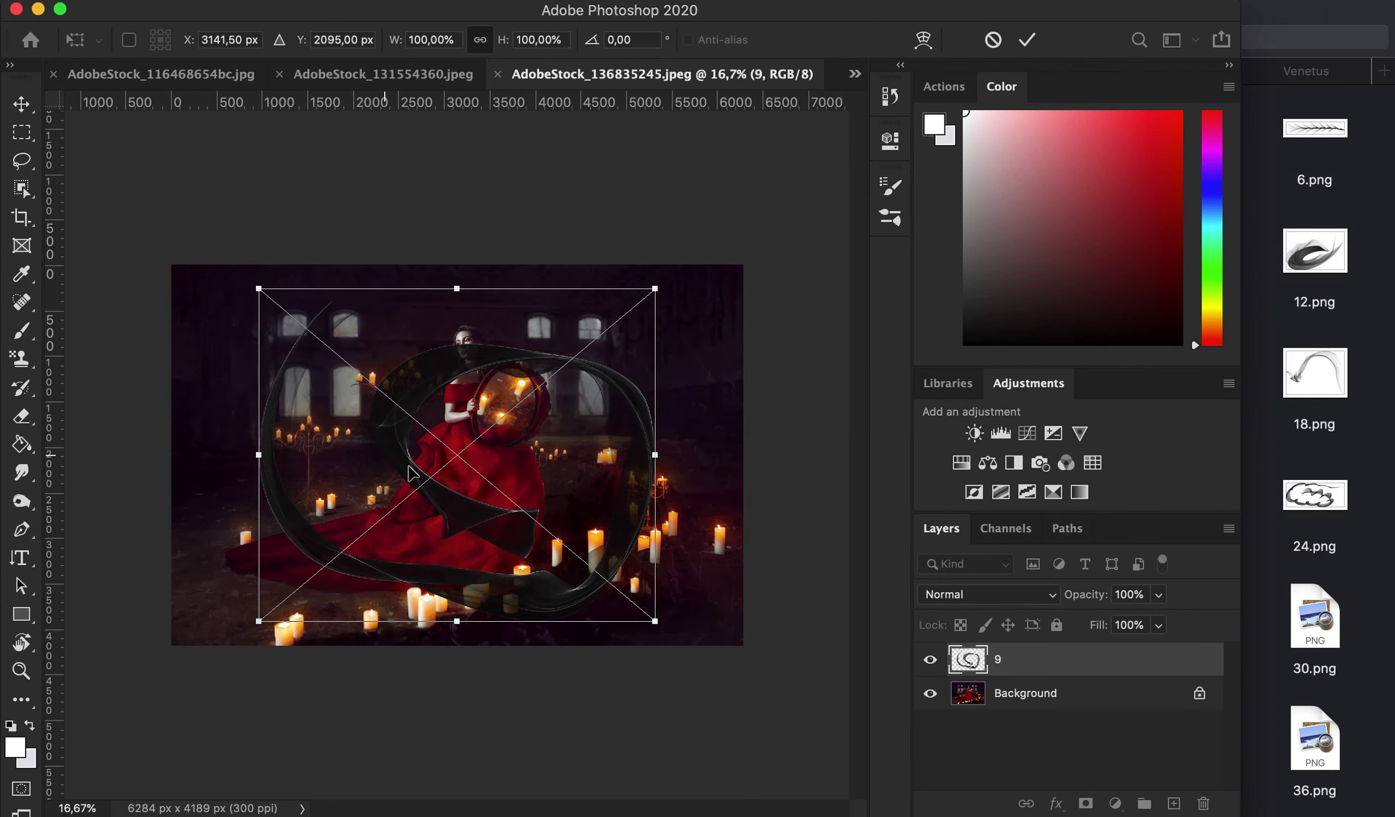
key("Return")
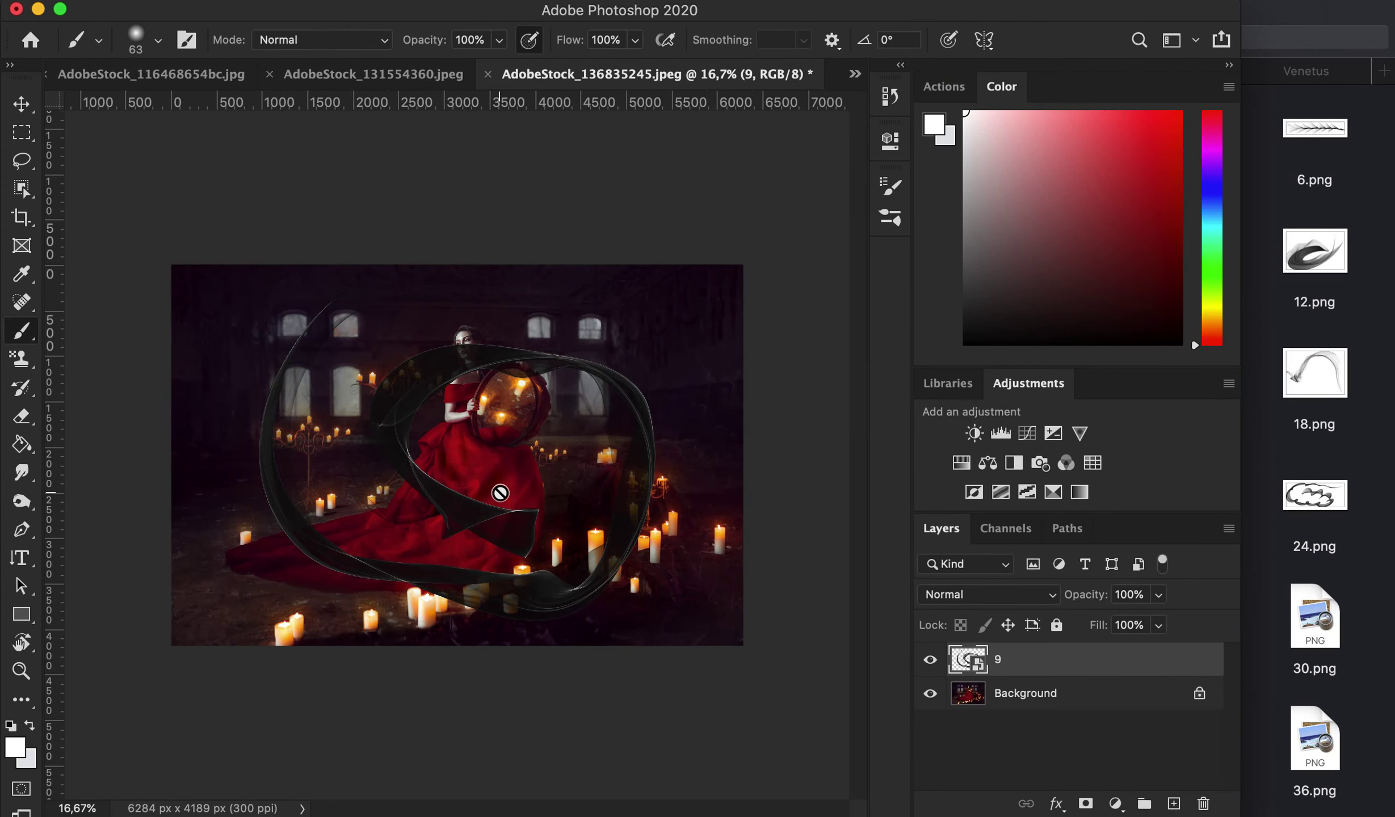
scroll(499, 492, "up", 2)
scroll(499, 492, "up", 4)
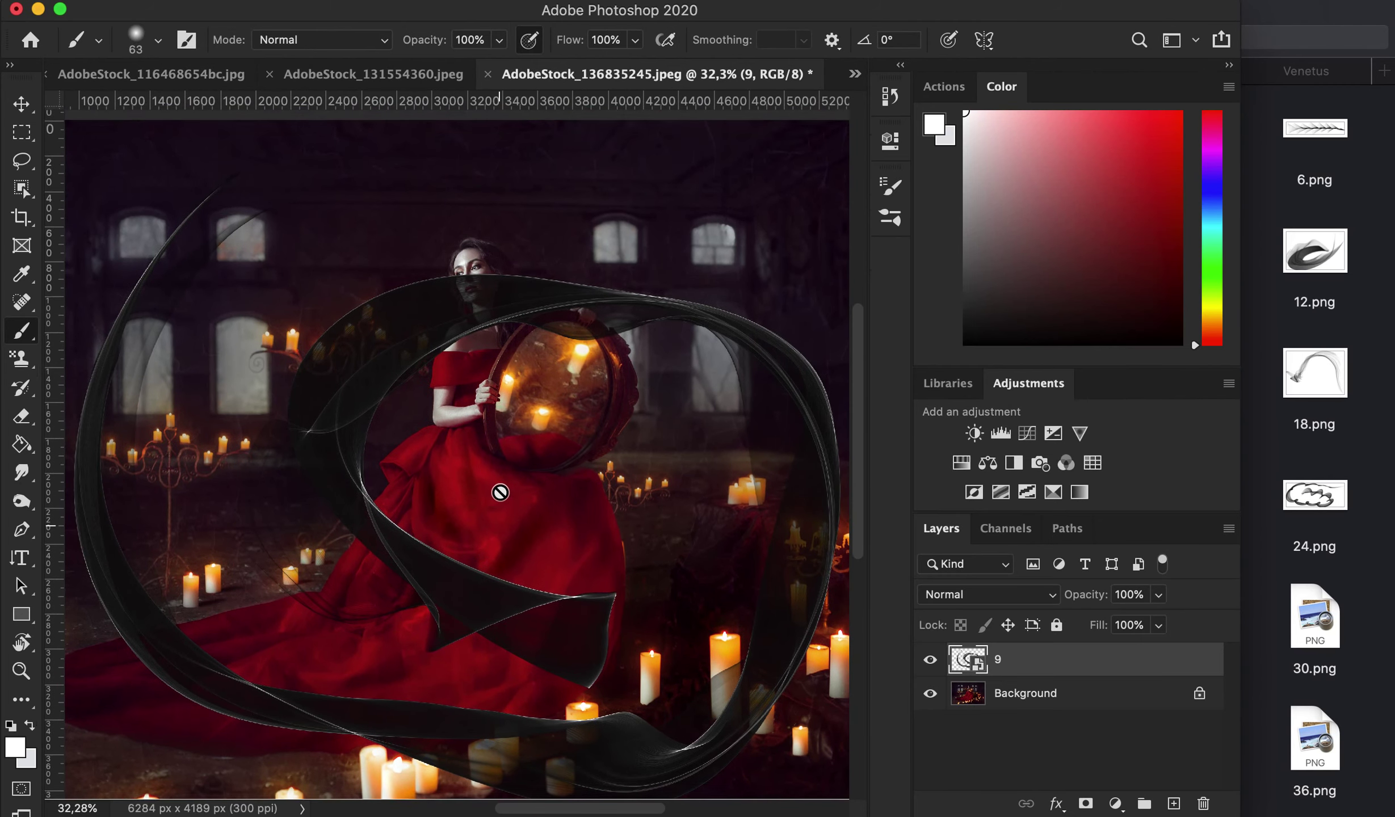
scroll(499, 492, "up", 3)
scroll(499, 492, "up", 3)
scroll(500, 492, "up", 2)
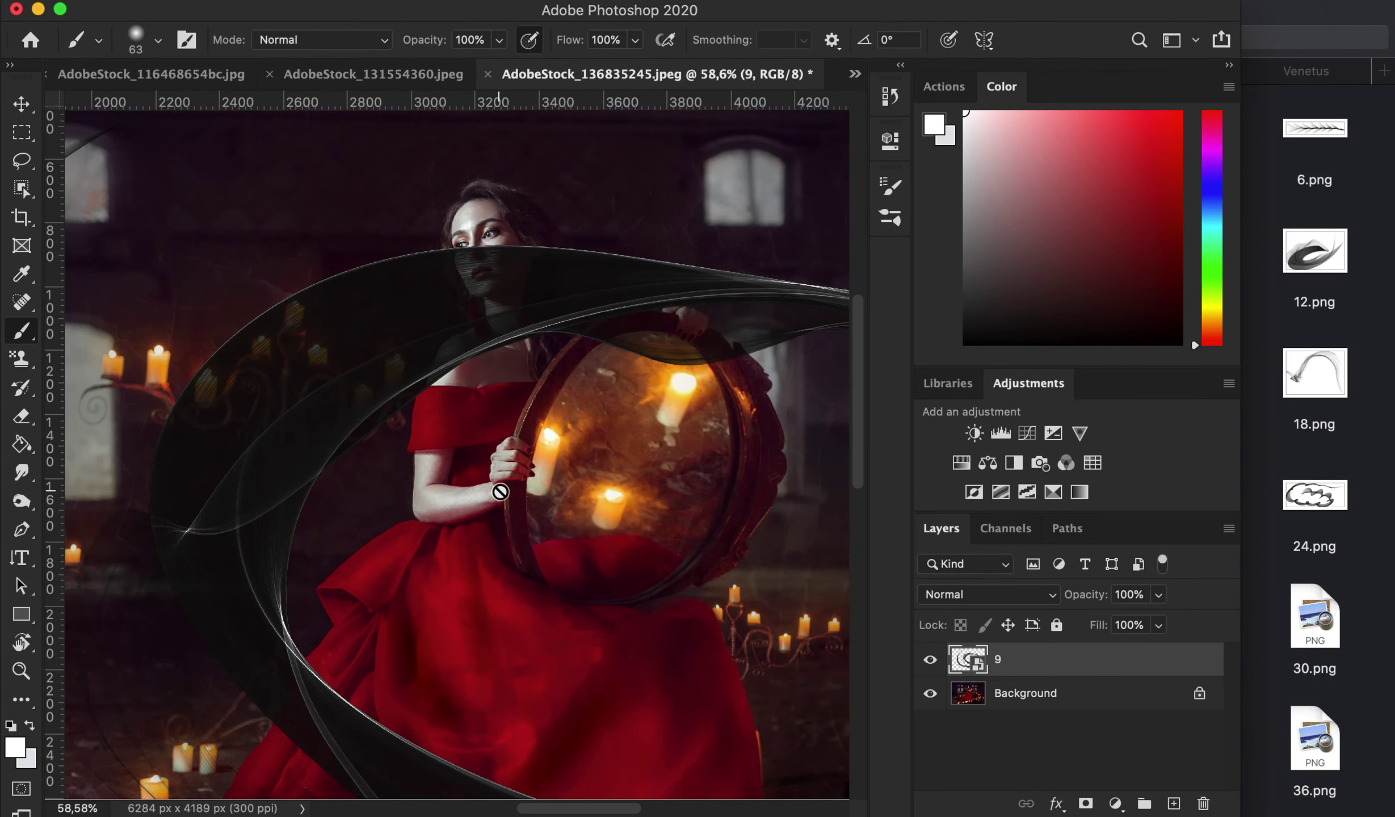
scroll(500, 492, "up", 2)
scroll(499, 492, "up", 2)
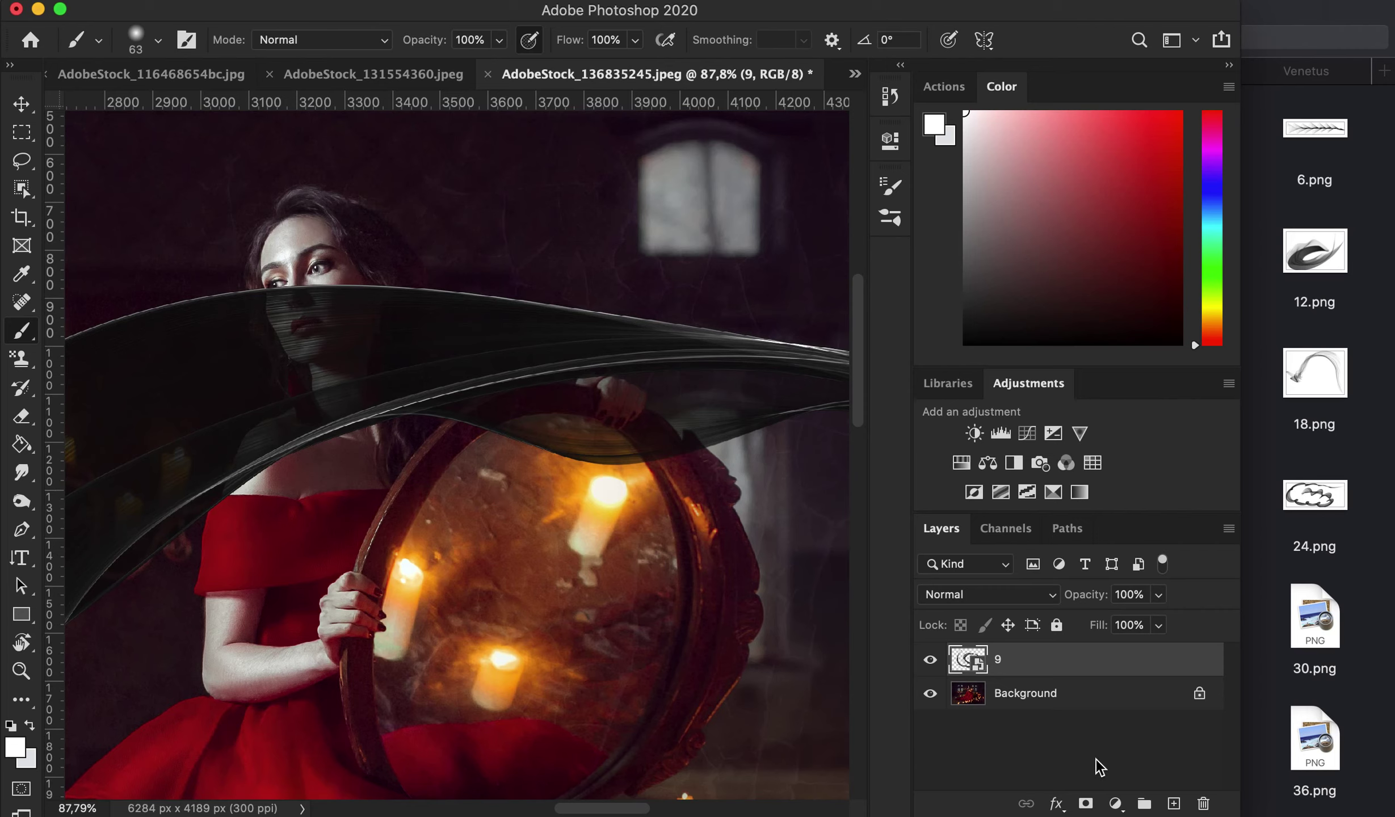
left_click(1084, 804)
Paint black on layer 9's mask to clear the ribbon from the face, hair and left earring.
mouse_move(279, 288)
left_mouse_down()
mouse_move(320, 369)
mouse_move(324, 428)
mouse_move(275, 453)
mouse_move(243, 494)
mouse_move(277, 434)
mouse_move(343, 432)
mouse_move(254, 448)
mouse_move(245, 471)
mouse_move(256, 447)
mouse_move(343, 404)
mouse_move(345, 318)
mouse_move(344, 386)
left_mouse_up()
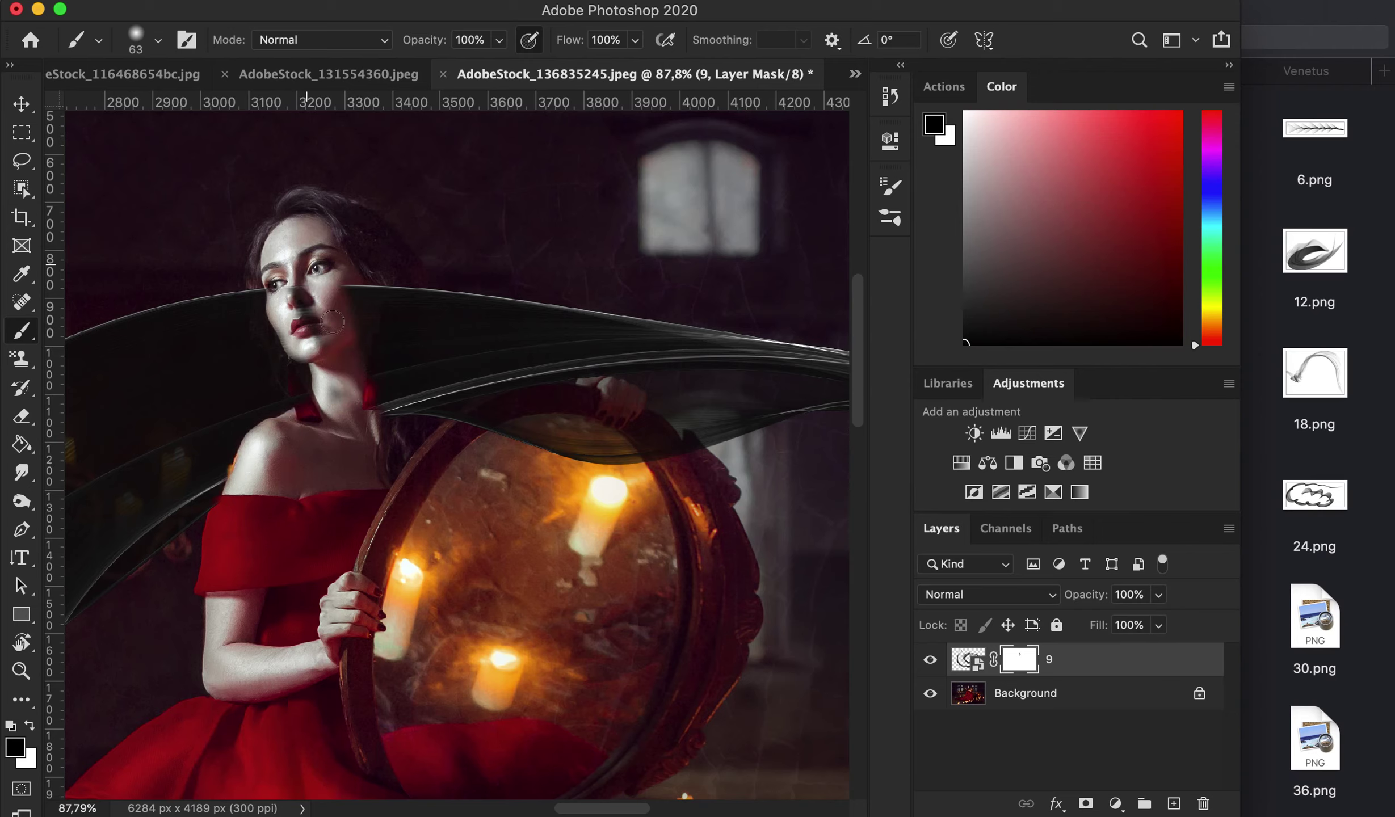
scroll(499, 364, "up", 3)
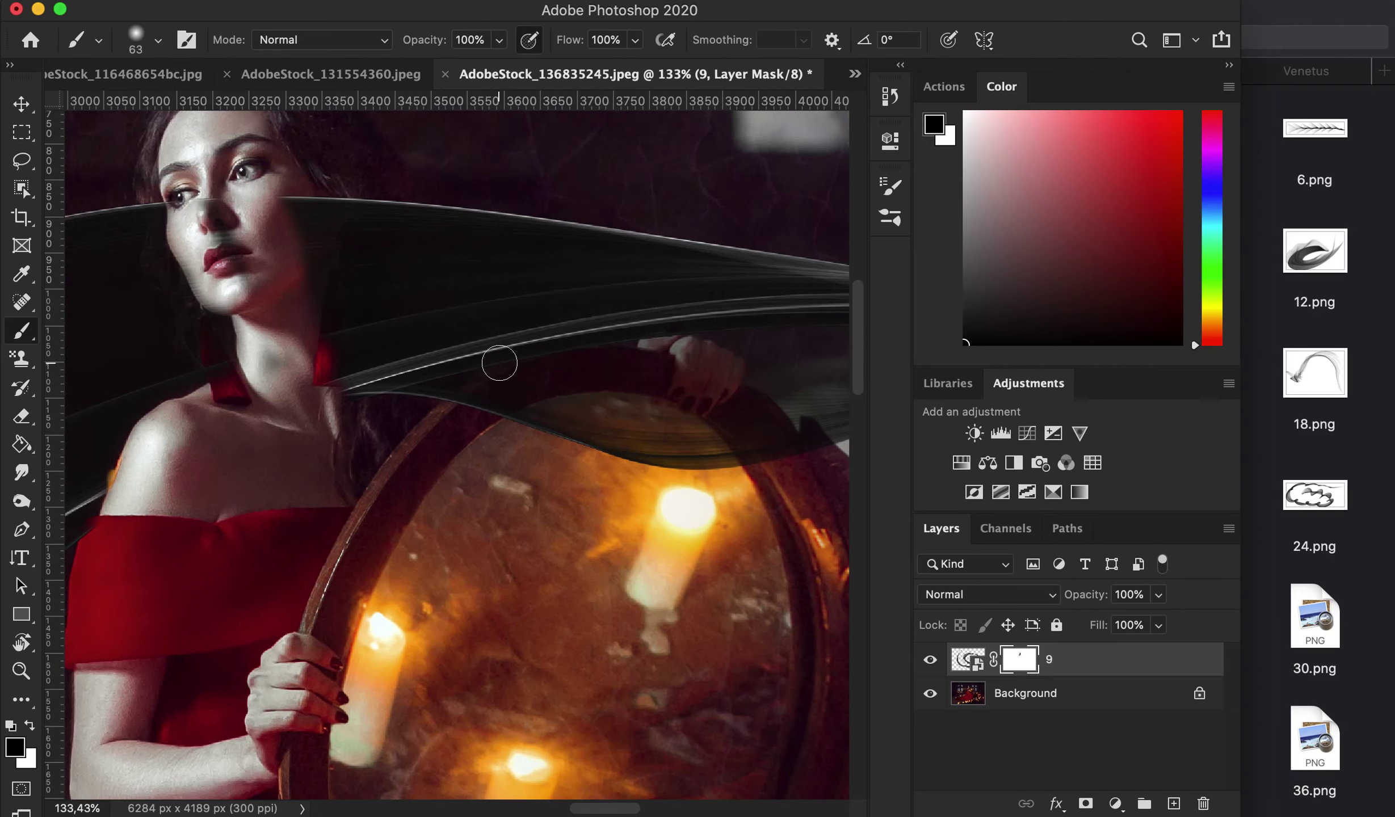
left_click_drag(318, 164, 326, 307)
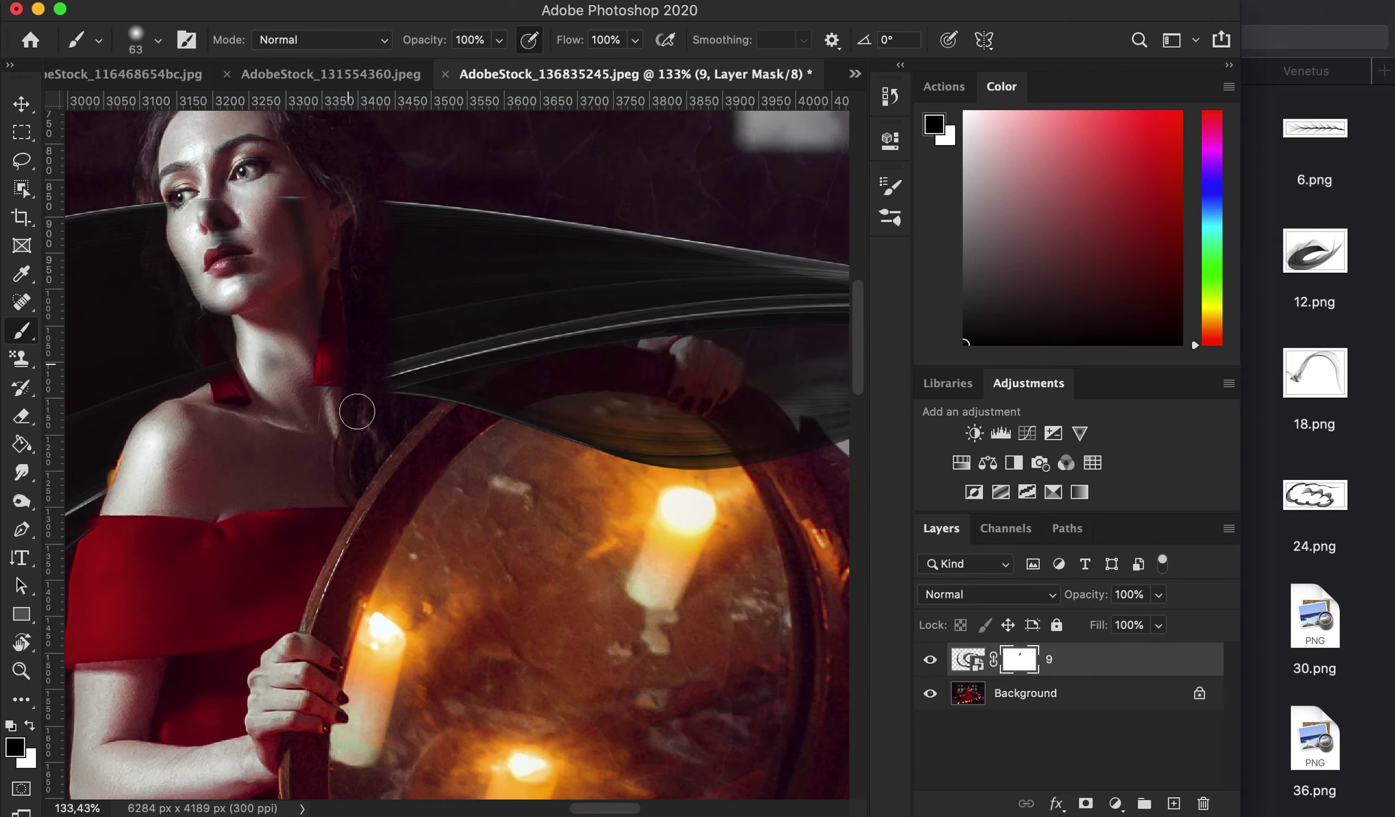
mouse_move(299, 207)
left_mouse_down()
mouse_move(287, 326)
mouse_move(224, 252)
mouse_move(201, 290)
left_mouse_up()
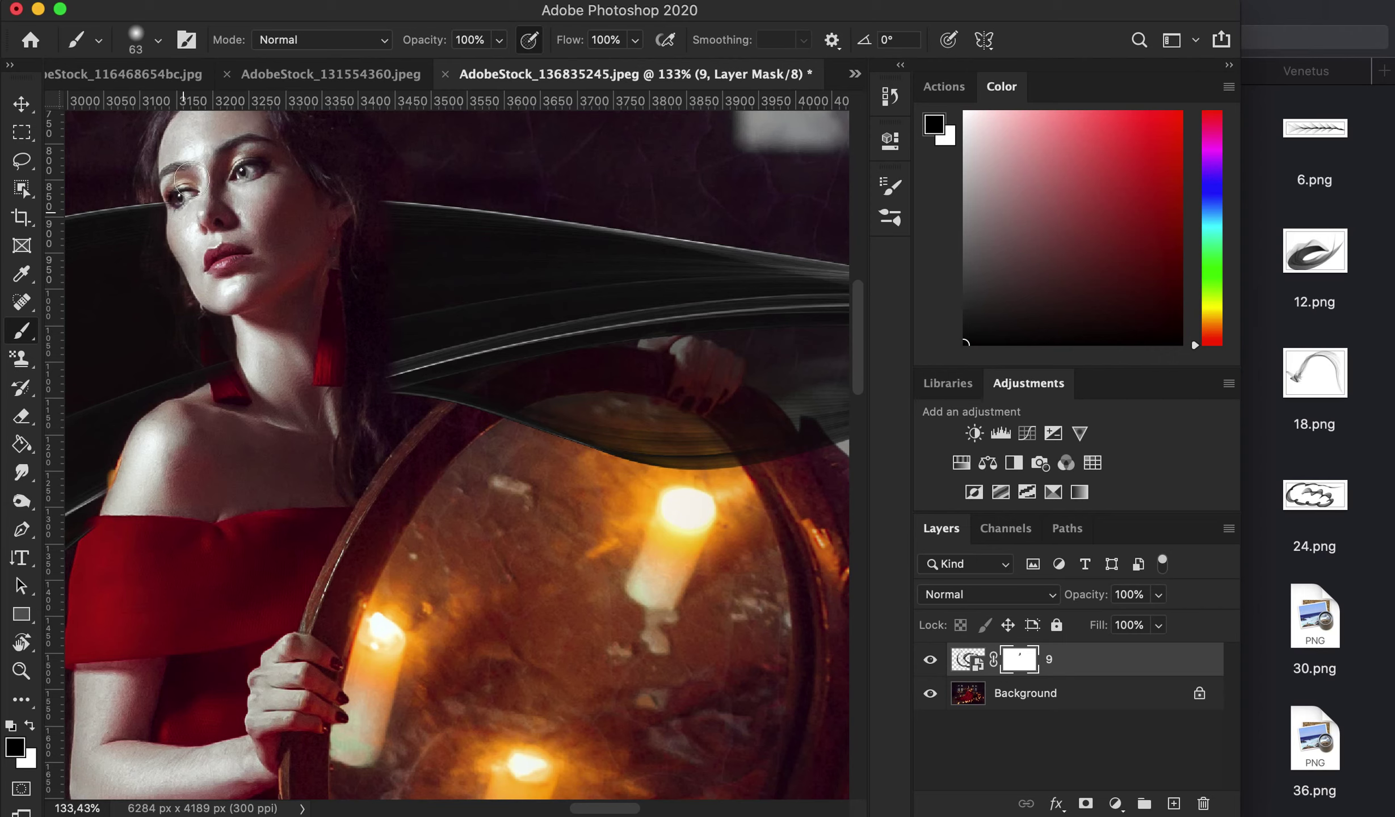
mouse_move(237, 399)
left_mouse_down()
mouse_move(218, 324)
mouse_move(252, 419)
left_mouse_up()
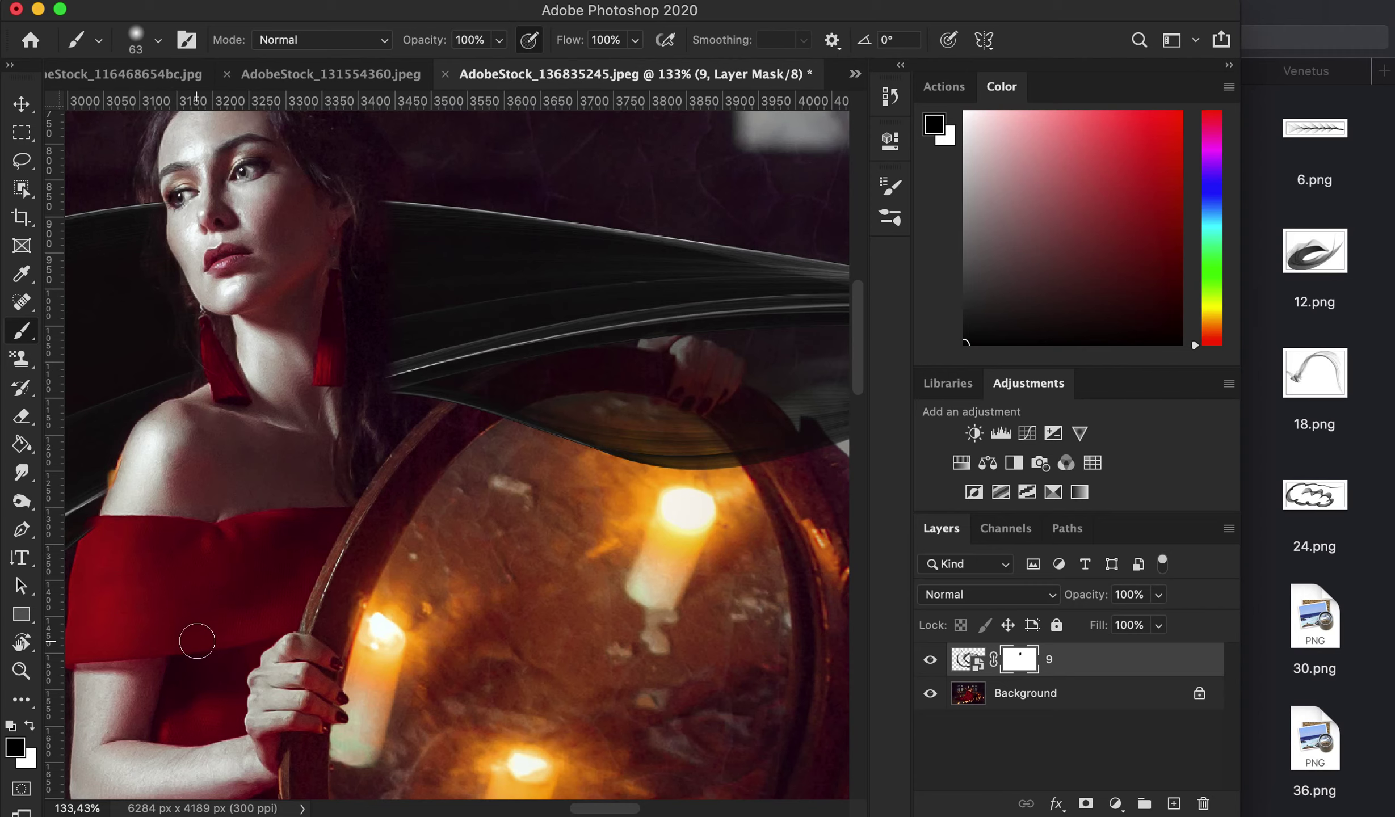
Mask out the wing edge over the mirror frame and where it covers the hair.
left_click(32, 727)
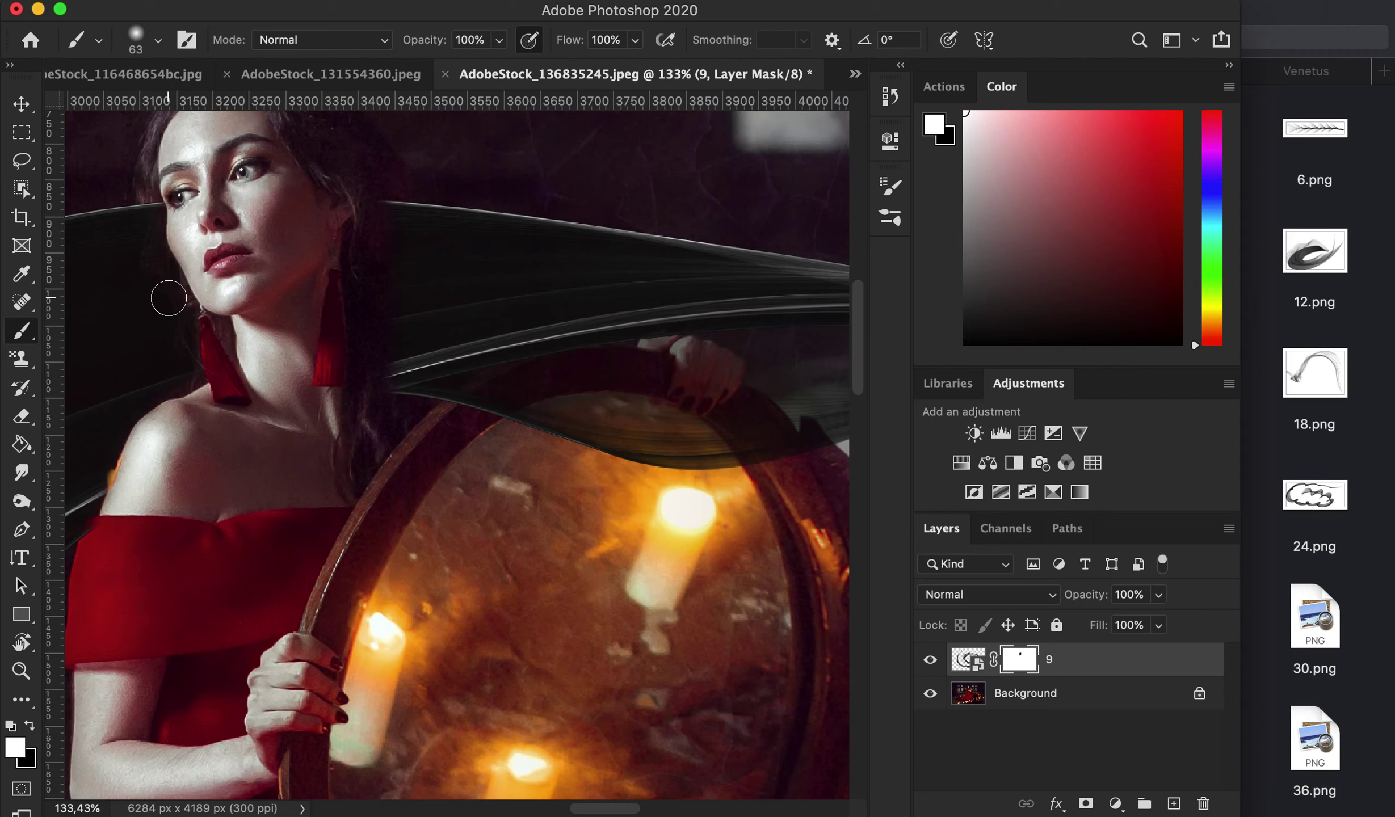
left_click(32, 728)
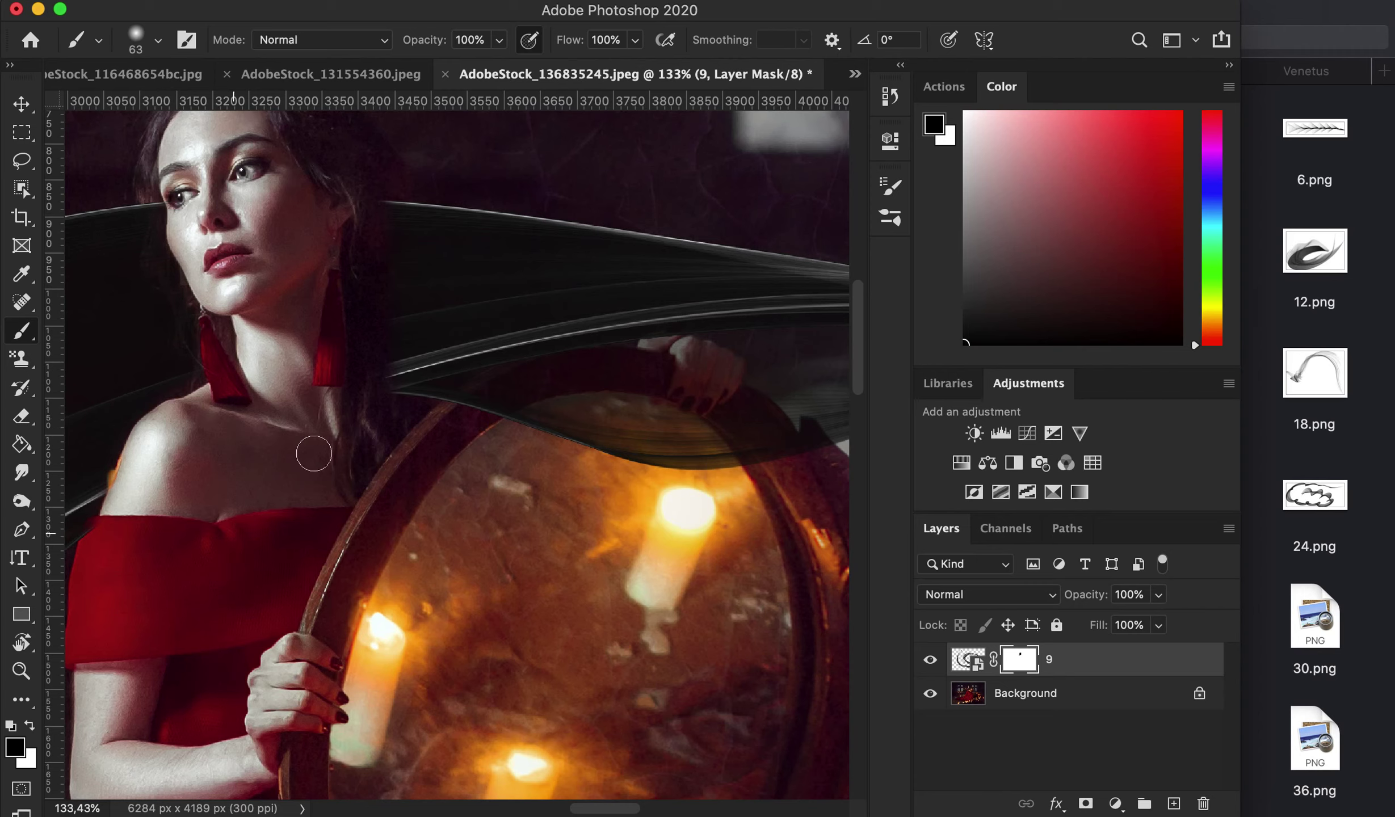
mouse_move(494, 409)
left_mouse_down()
mouse_move(479, 418)
mouse_move(704, 471)
mouse_move(614, 455)
mouse_move(567, 402)
mouse_move(613, 510)
mouse_move(544, 452)
mouse_move(561, 386)
mouse_move(542, 368)
mouse_move(458, 365)
mouse_move(490, 353)
mouse_move(316, 376)
left_mouse_up()
scroll(681, 454, "right", 5)
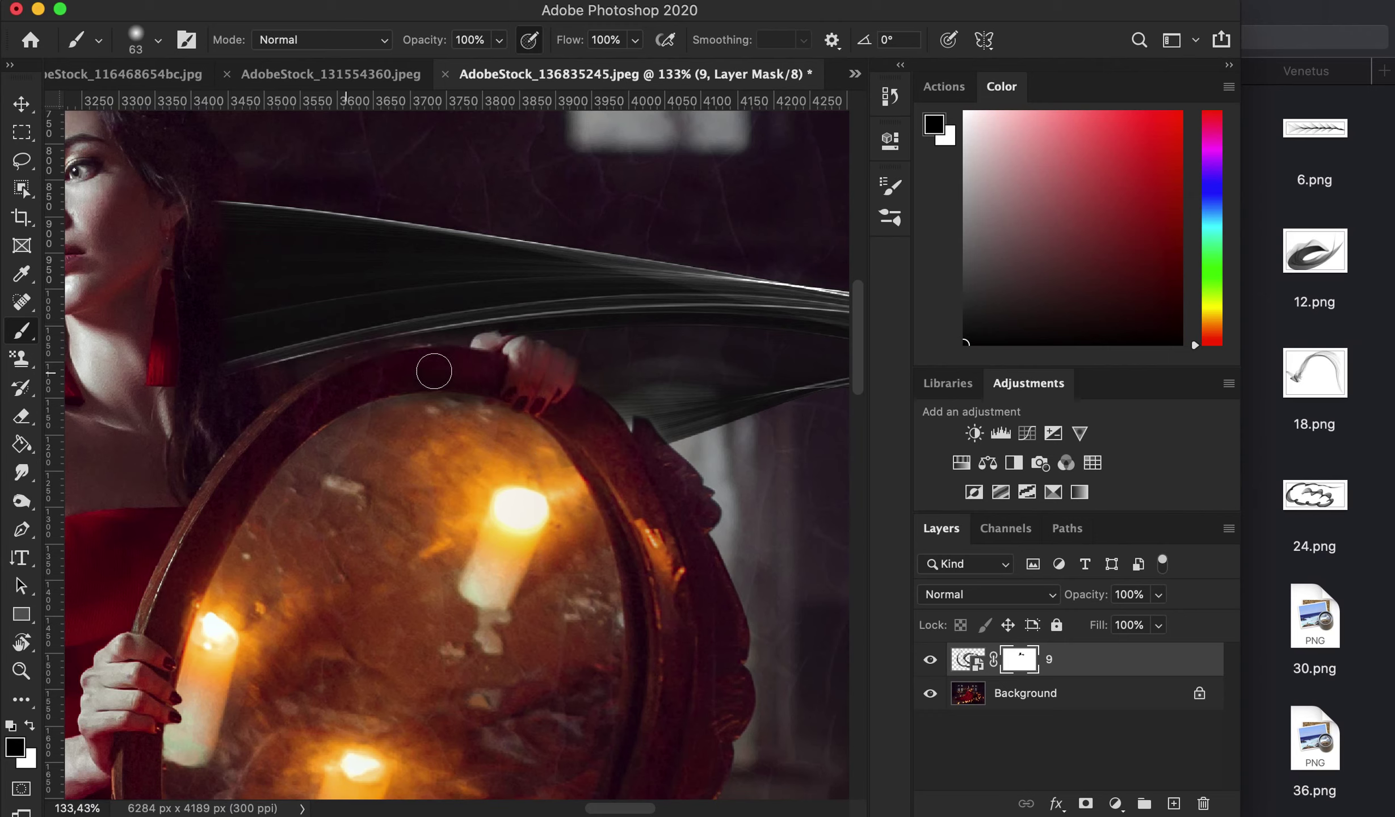
left_click_drag(275, 446, 247, 340)
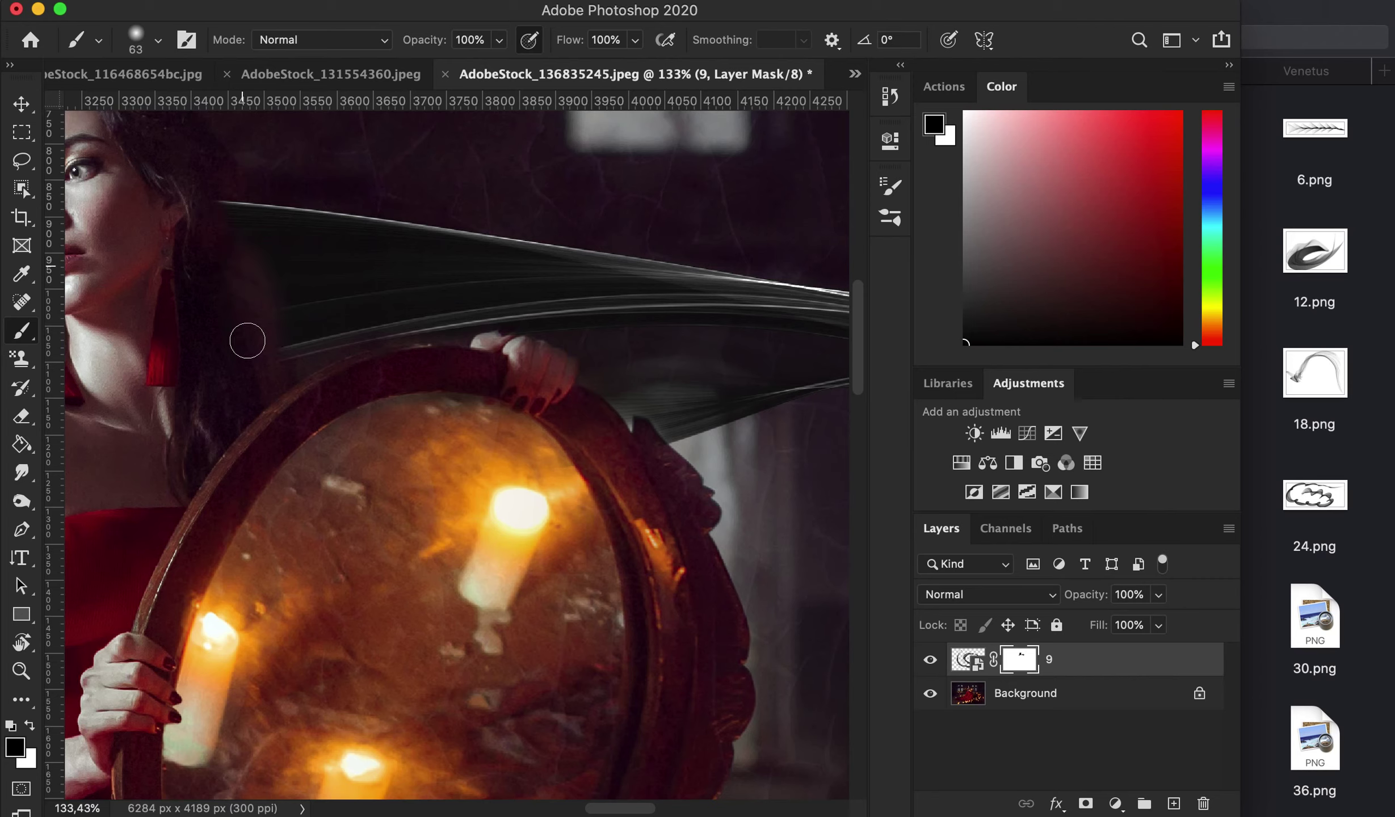
left_click_drag(242, 202, 232, 189)
Paint white to restore part of the wing's left edge, then zoom out.
left_click(30, 727)
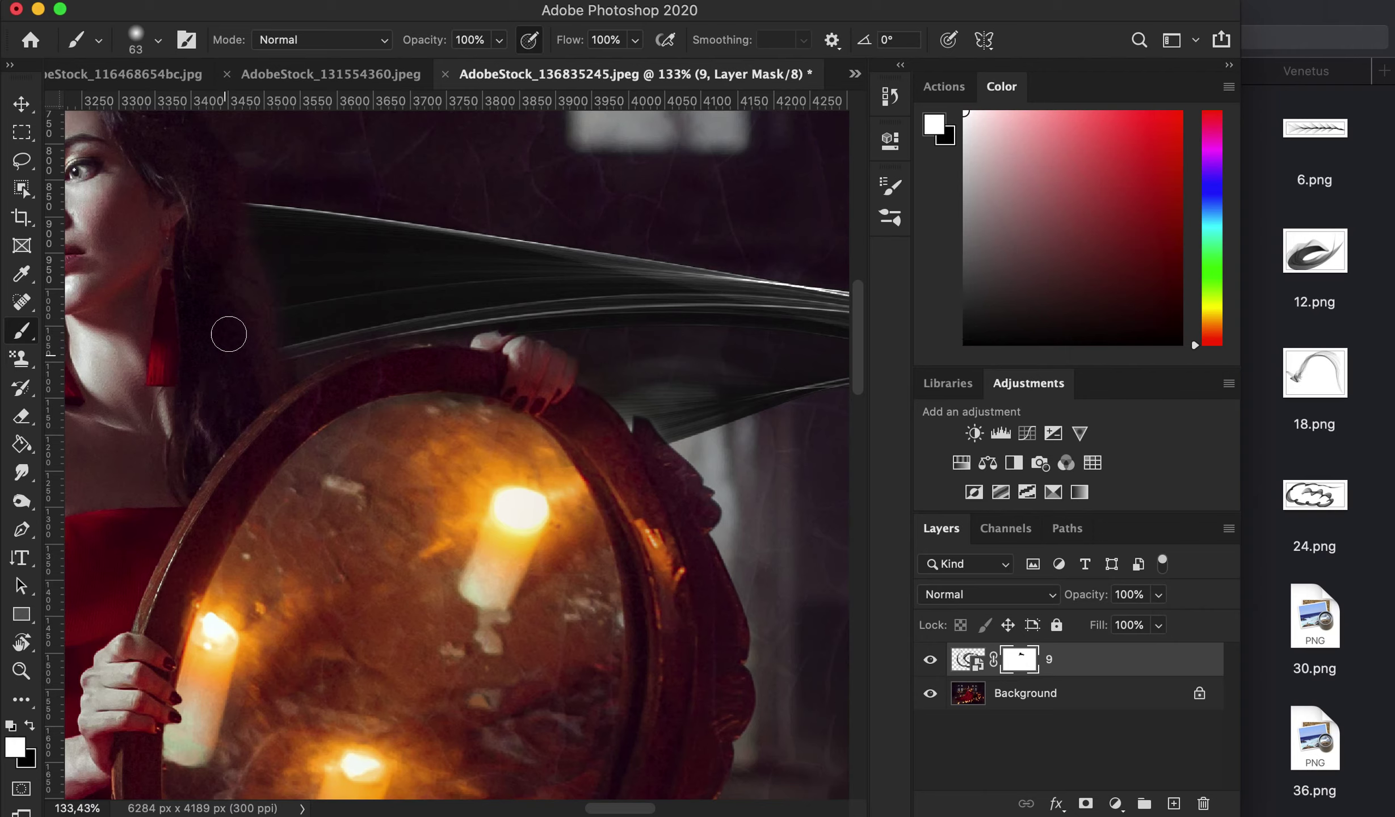
left_click_drag(265, 204, 278, 379)
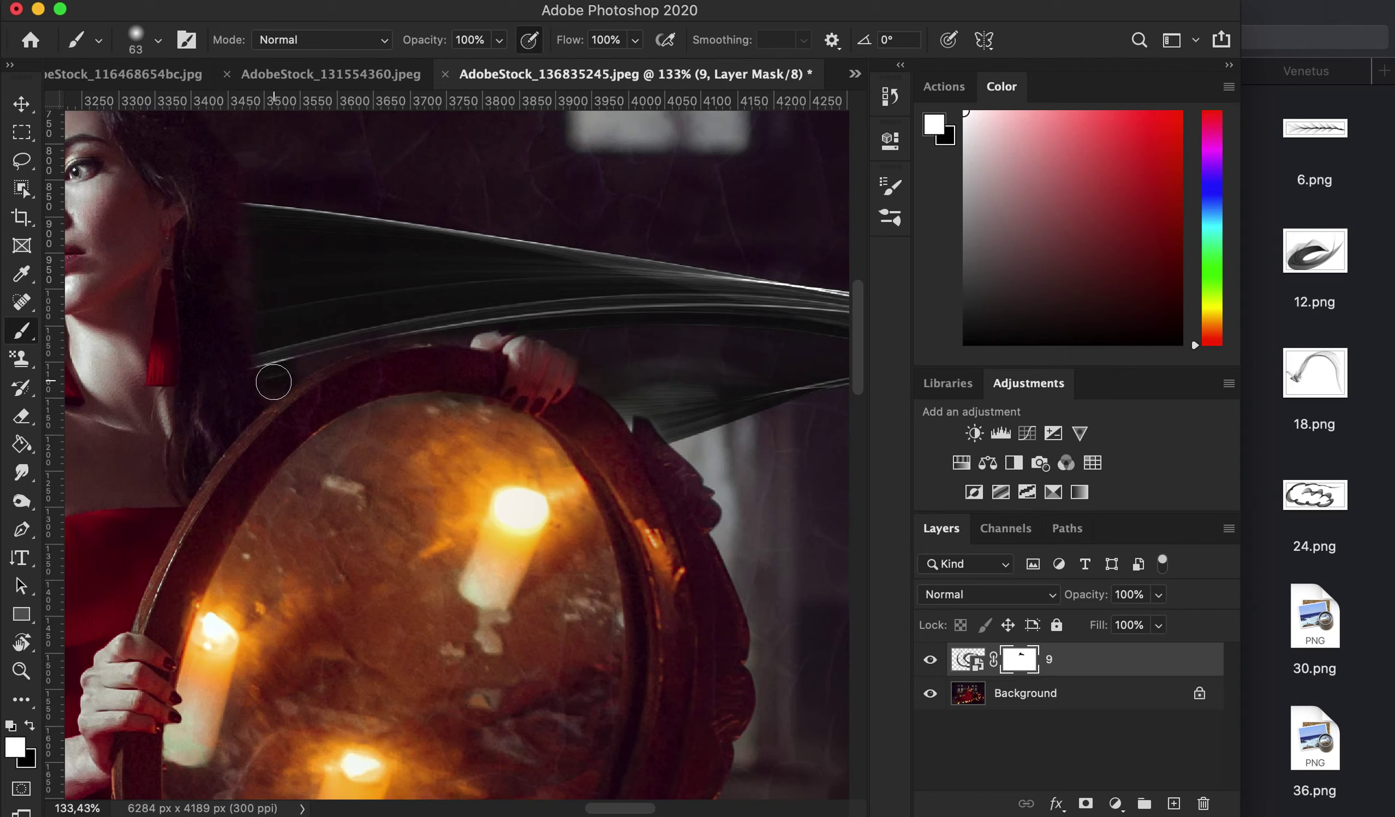
scroll(426, 475, "down", 3)
scroll(426, 475, "down", 5)
scroll(435, 526, "down", 2)
scroll(435, 526, "down", 5)
scroll(435, 526, "down", 2)
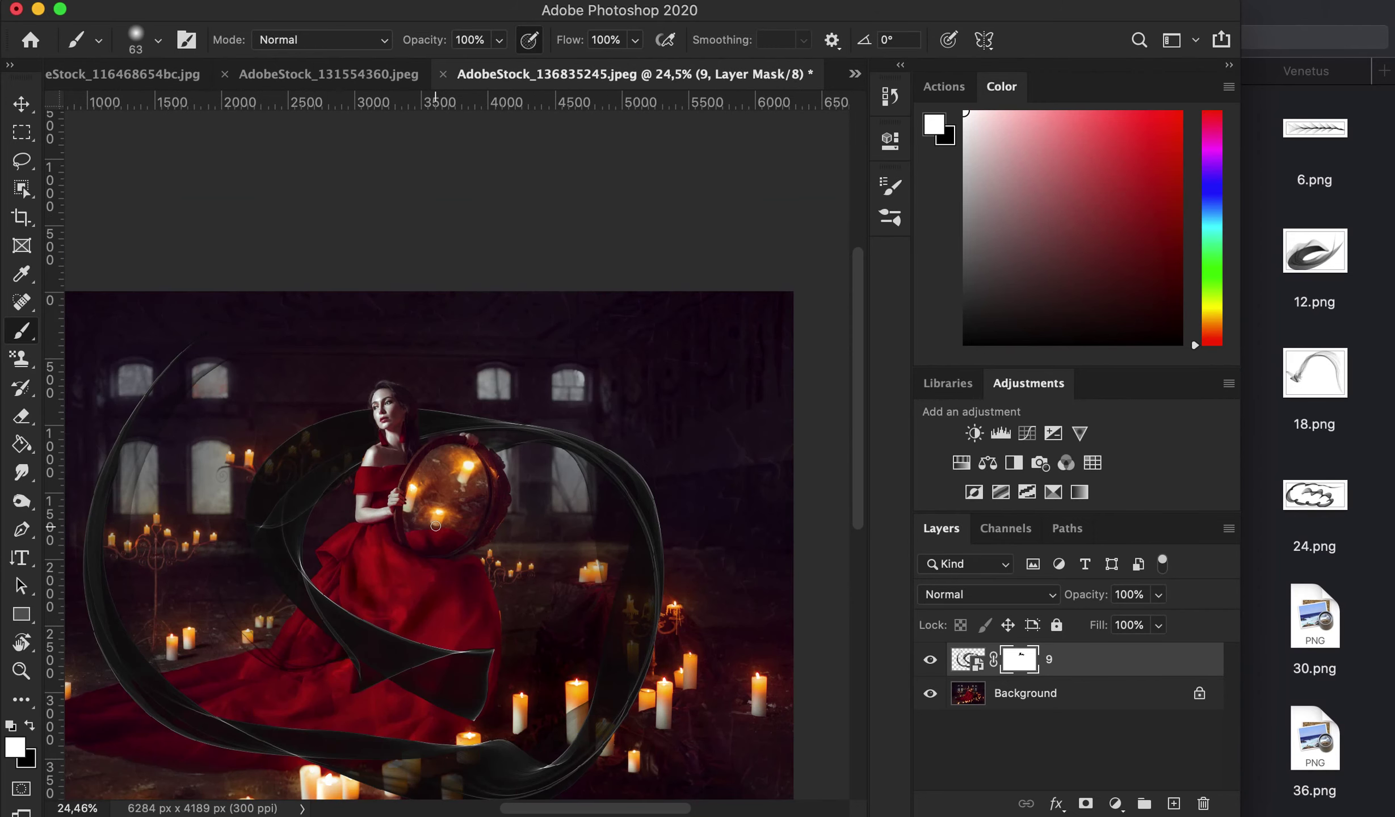
Zoom into the foreground candles and paint black on layer 9's mask to reveal their glow.
scroll(436, 526, "down", 2)
scroll(436, 527, "down", 5)
scroll(435, 526, "left", 3)
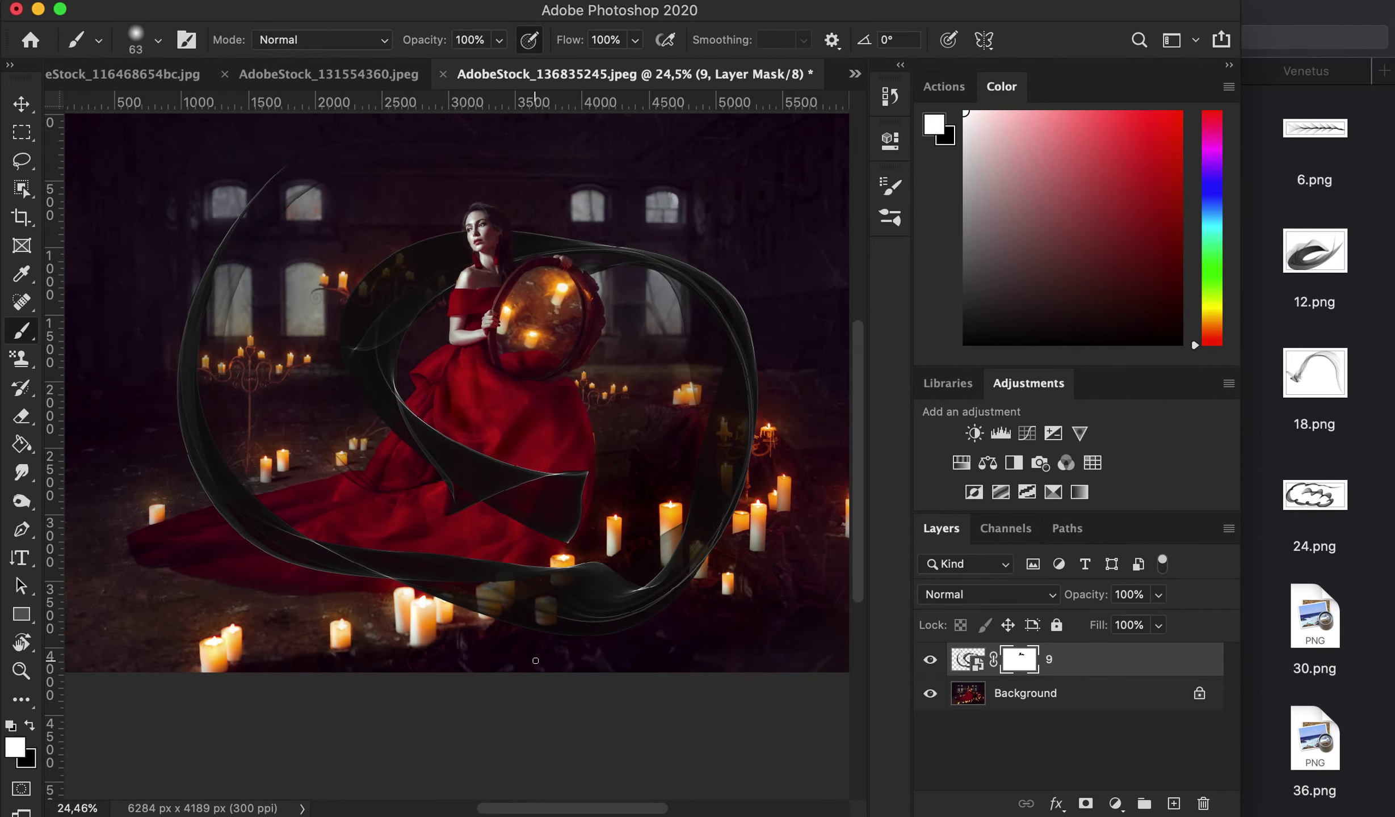
scroll(535, 661, "up", 2)
scroll(535, 661, "up", 5)
scroll(535, 660, "down", 3)
scroll(535, 661, "down", 3)
scroll(535, 661, "right", 2)
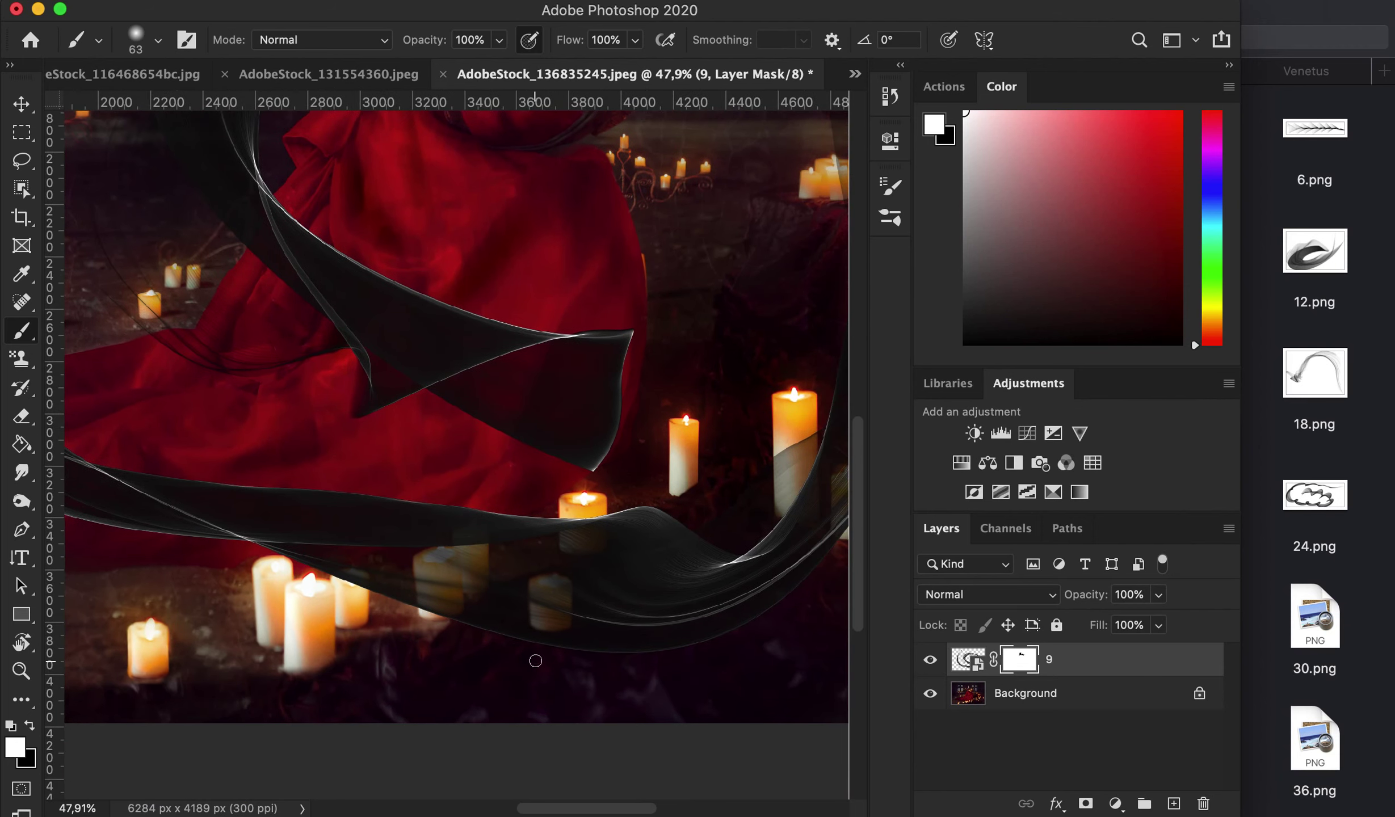
scroll(535, 661, "up", 5)
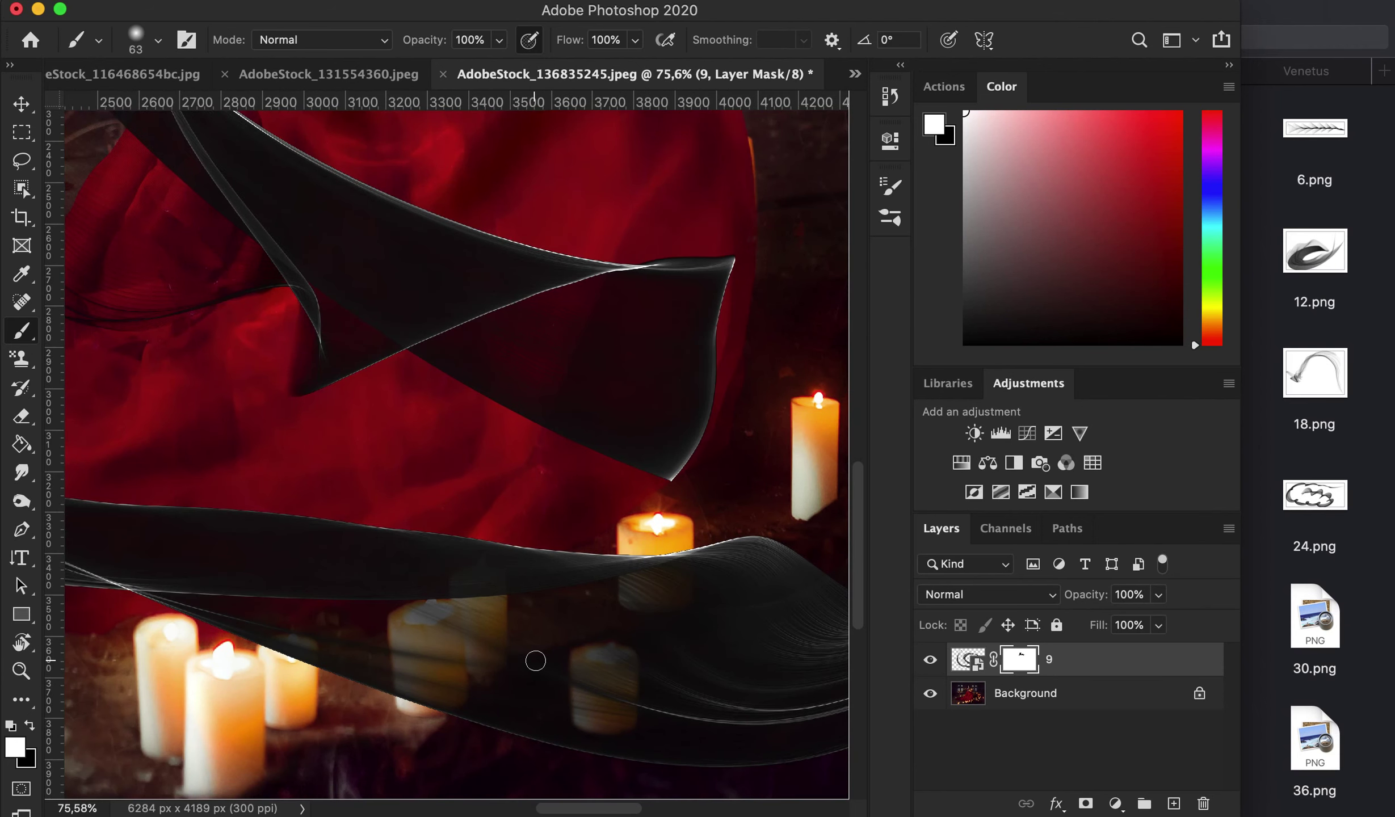
scroll(535, 661, "down", 2)
scroll(535, 661, "left", 2)
scroll(536, 661, "up", 5)
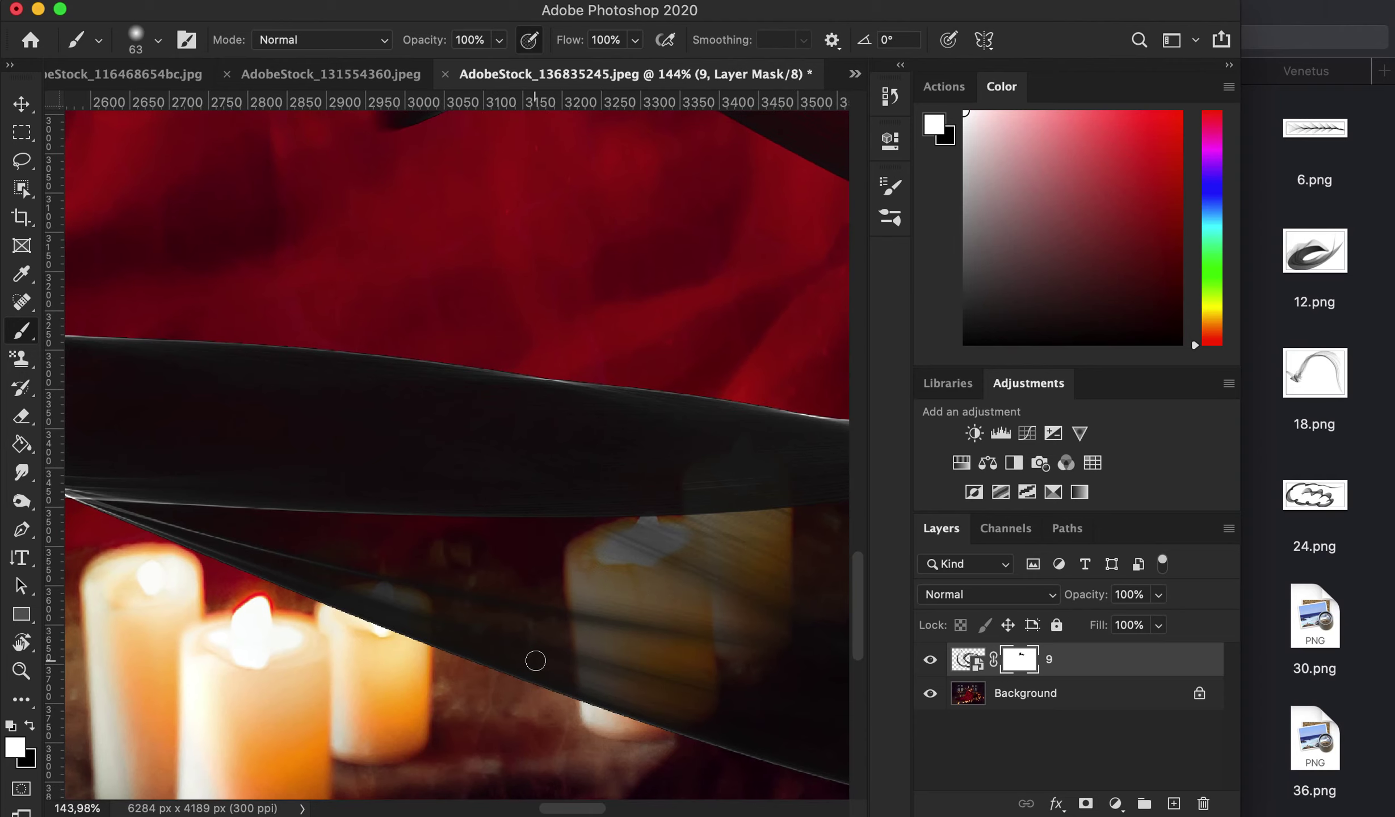
scroll(535, 661, "down", 3)
scroll(535, 660, "left", 2)
scroll(475, 490, "up", 3)
scroll(475, 490, "down", 2)
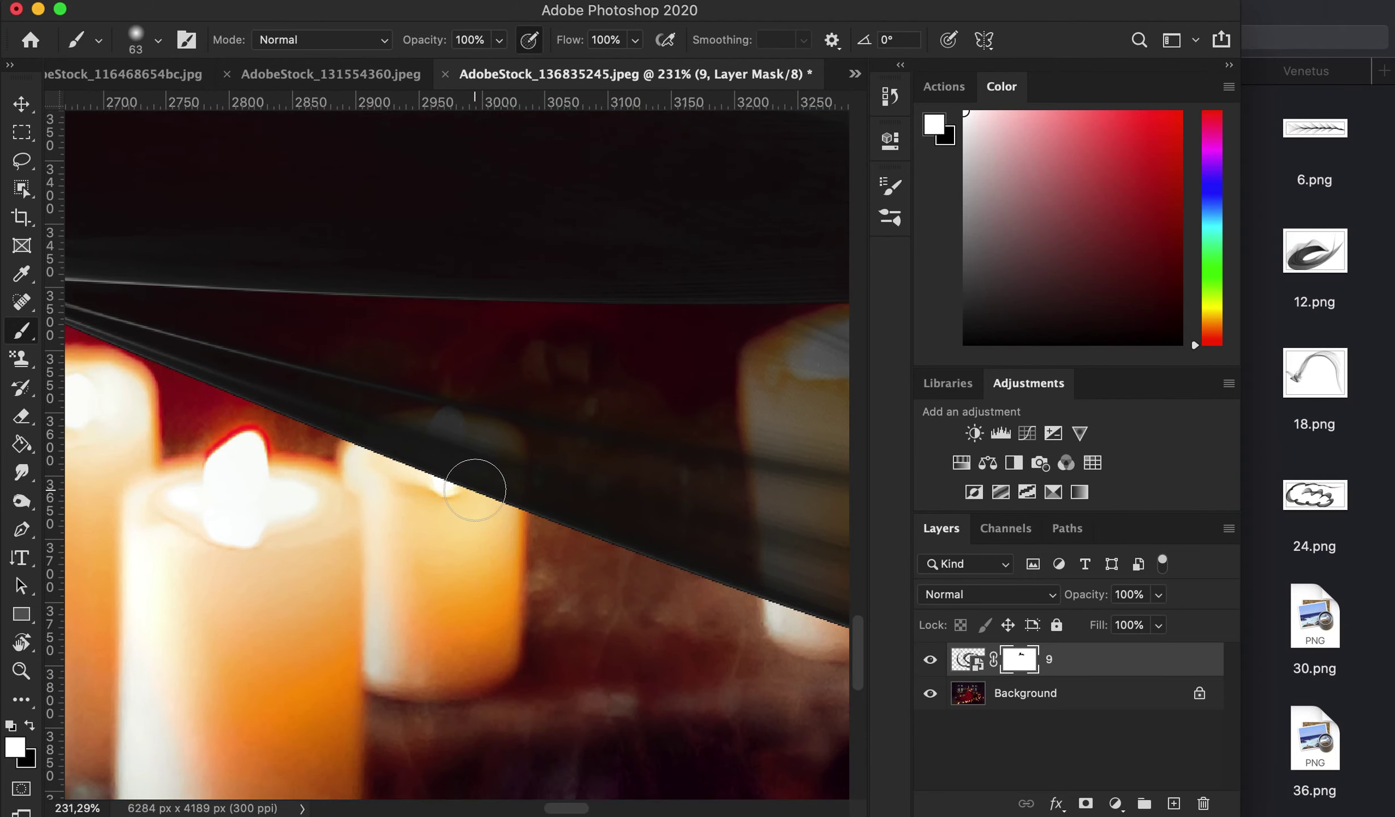
left_click(30, 726)
mouse_move(381, 453)
left_mouse_down()
mouse_move(358, 468)
mouse_move(405, 452)
mouse_move(487, 458)
mouse_move(489, 550)
mouse_move(404, 459)
mouse_move(358, 473)
mouse_move(456, 437)
mouse_move(482, 452)
mouse_move(477, 539)
mouse_move(427, 440)
left_mouse_up()
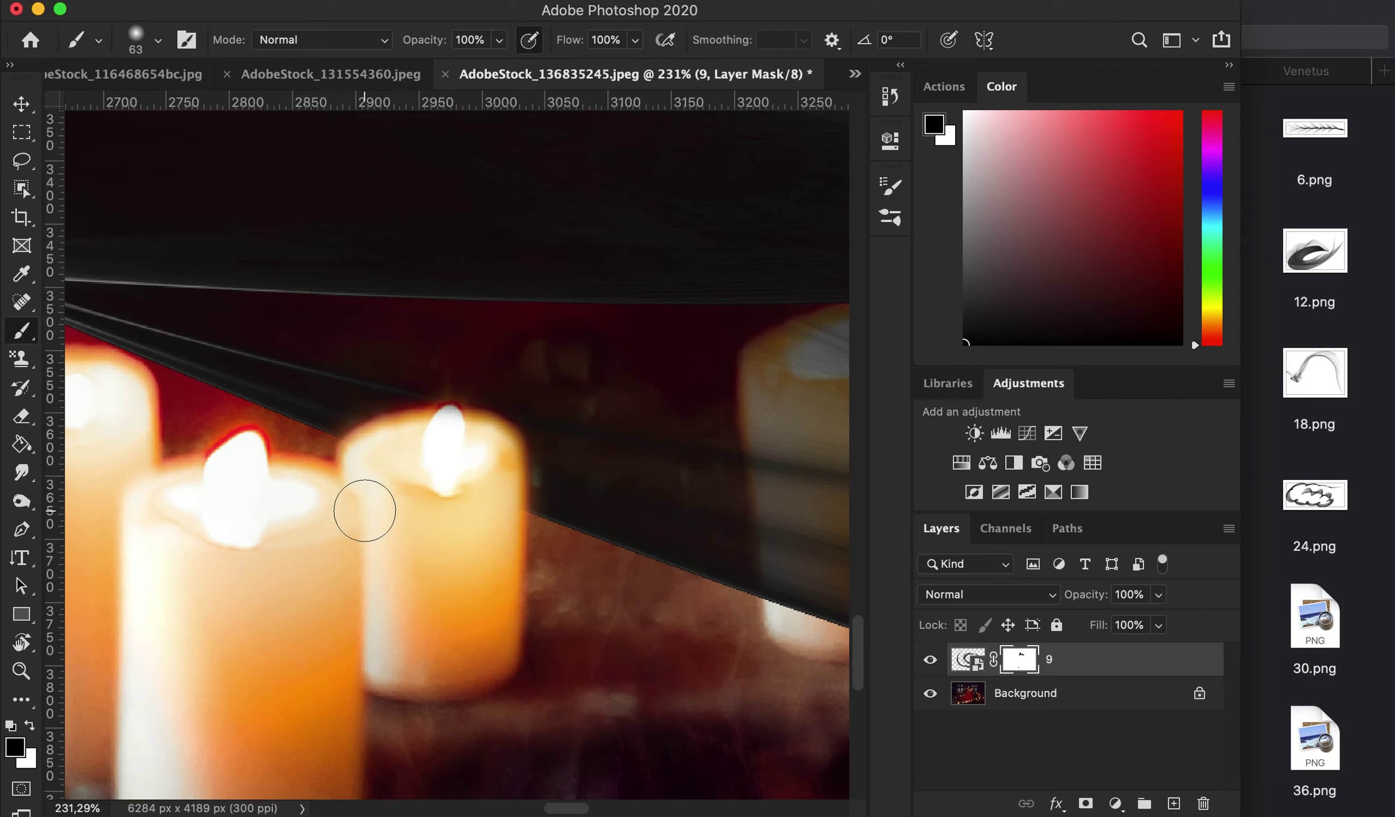
Zoom back out to the full red-dress photo and bring up the open-documents list.
scroll(361, 504, "down", 2)
scroll(361, 504, "down", 5)
scroll(364, 511, "down", 3)
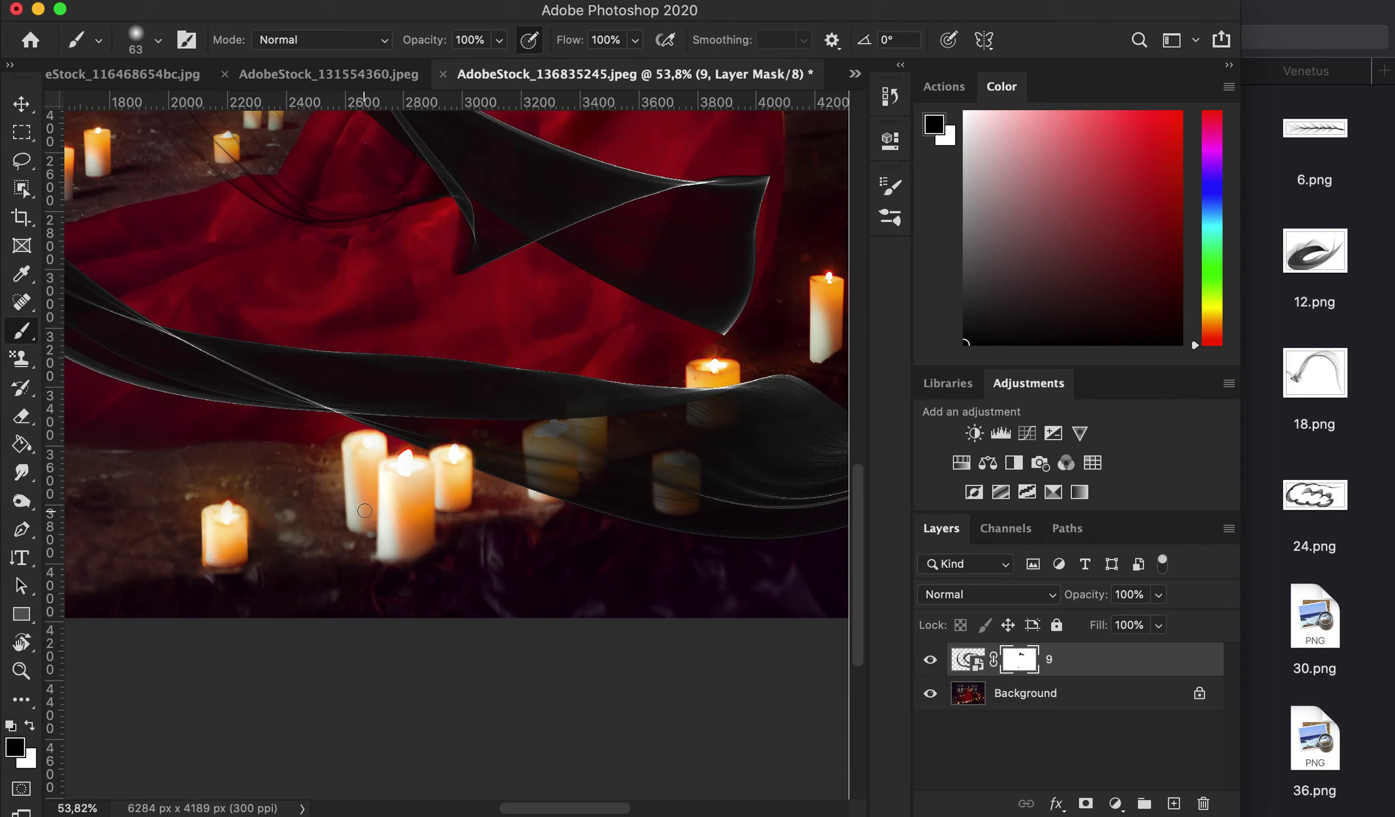
scroll(364, 511, "down", 3)
scroll(364, 511, "down", 2)
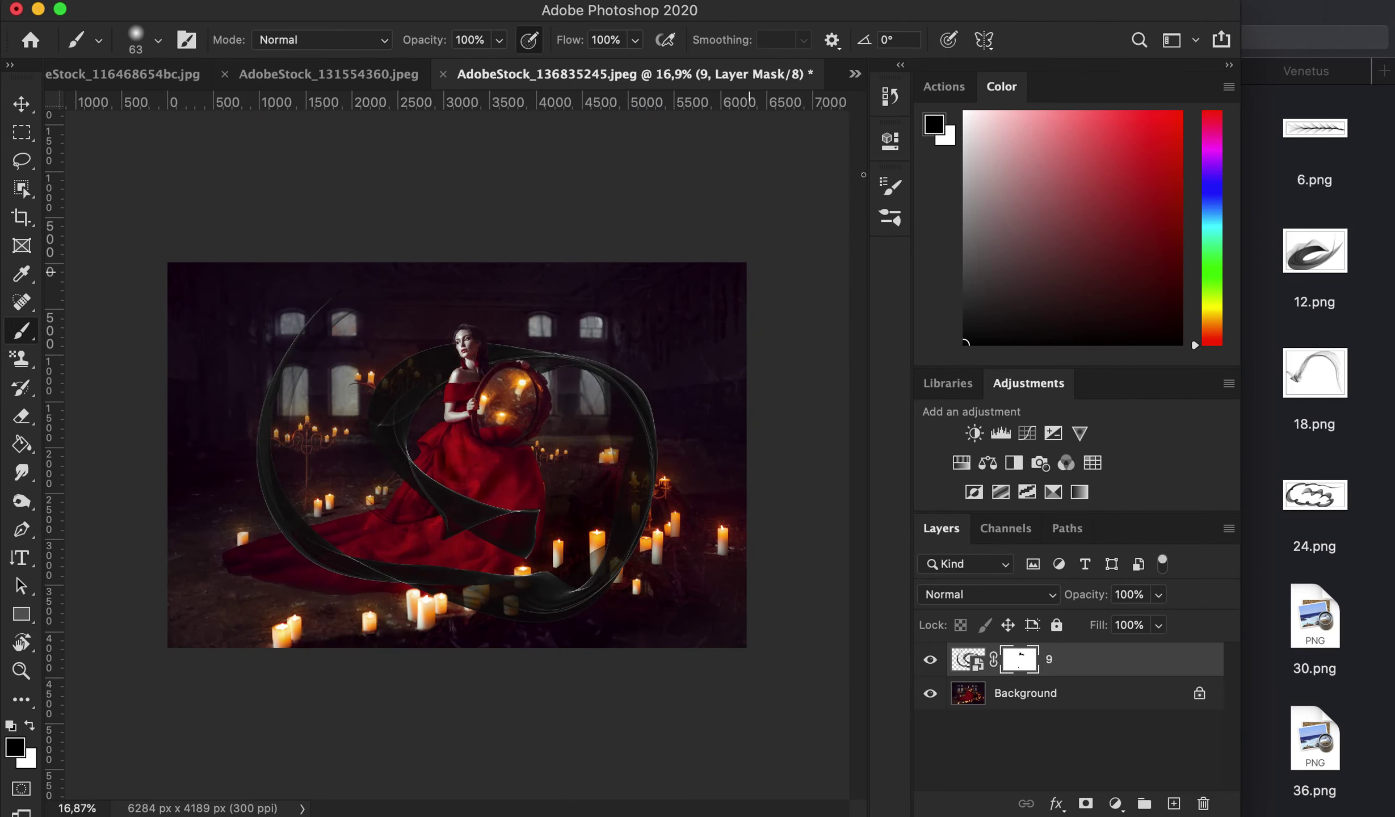
left_click(855, 75)
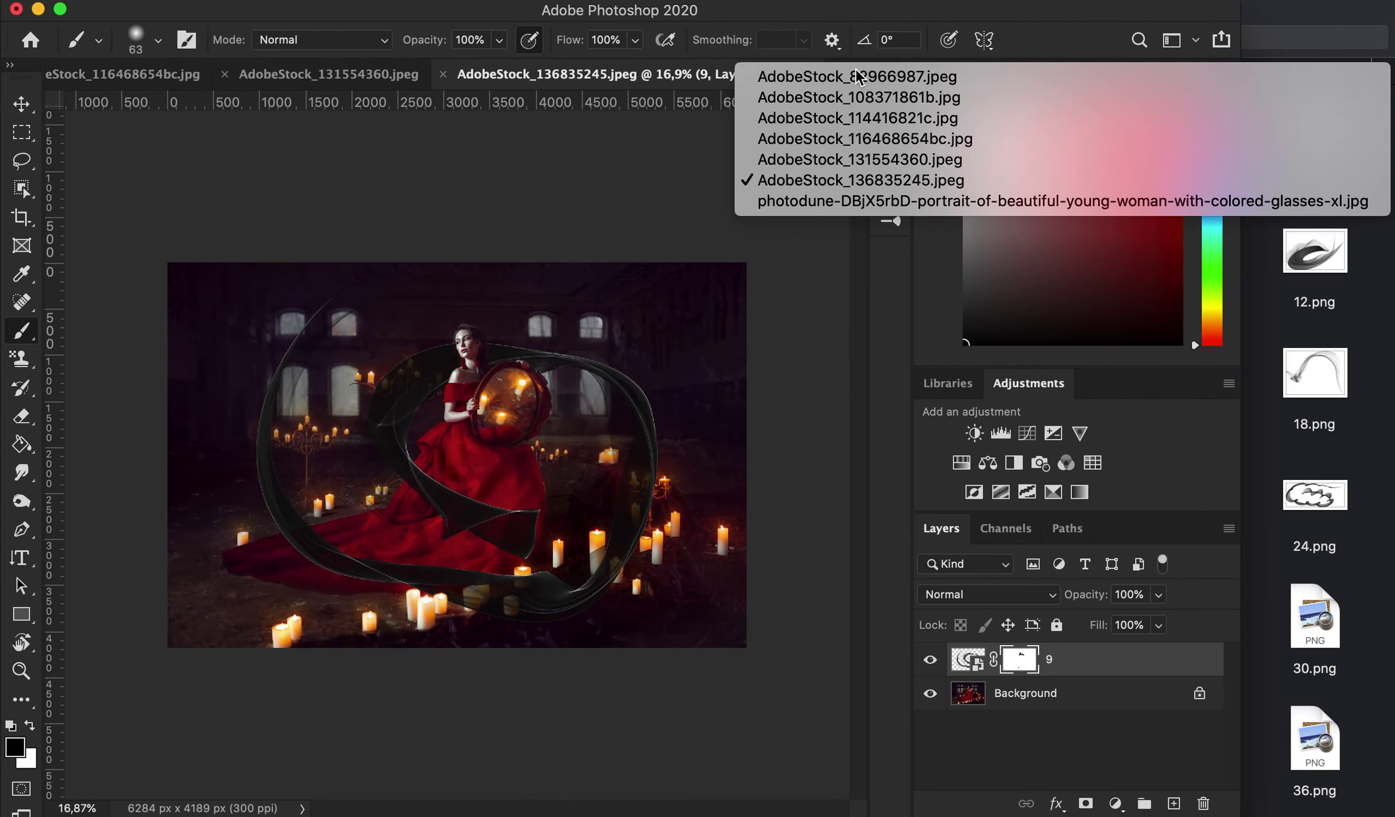
Switch to the photodune jewelled-glasses portrait, check Finder's Aurantiacus folder, and zoom into the glasses.
left_click(850, 203)
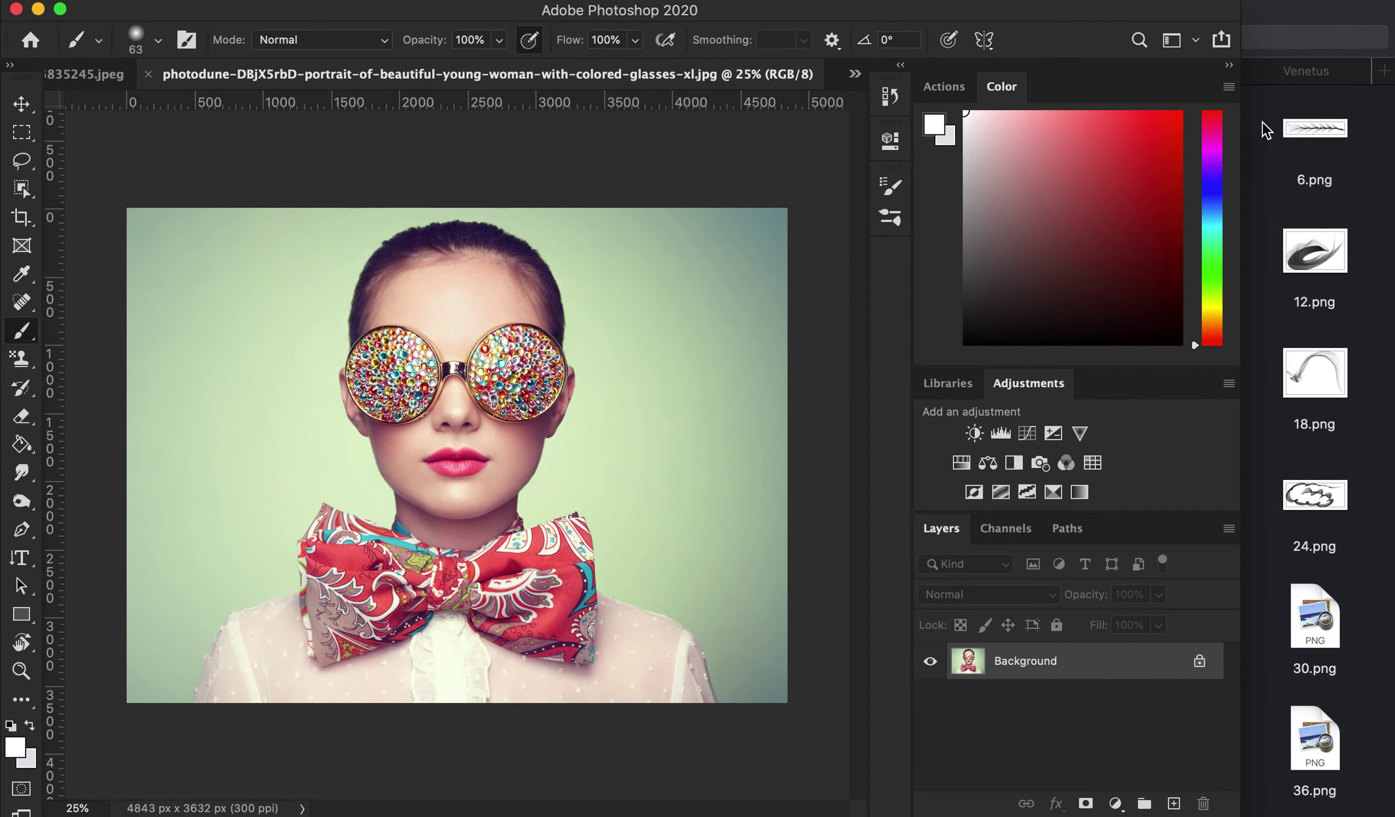
left_click(1282, 15)
left_click(1167, 71)
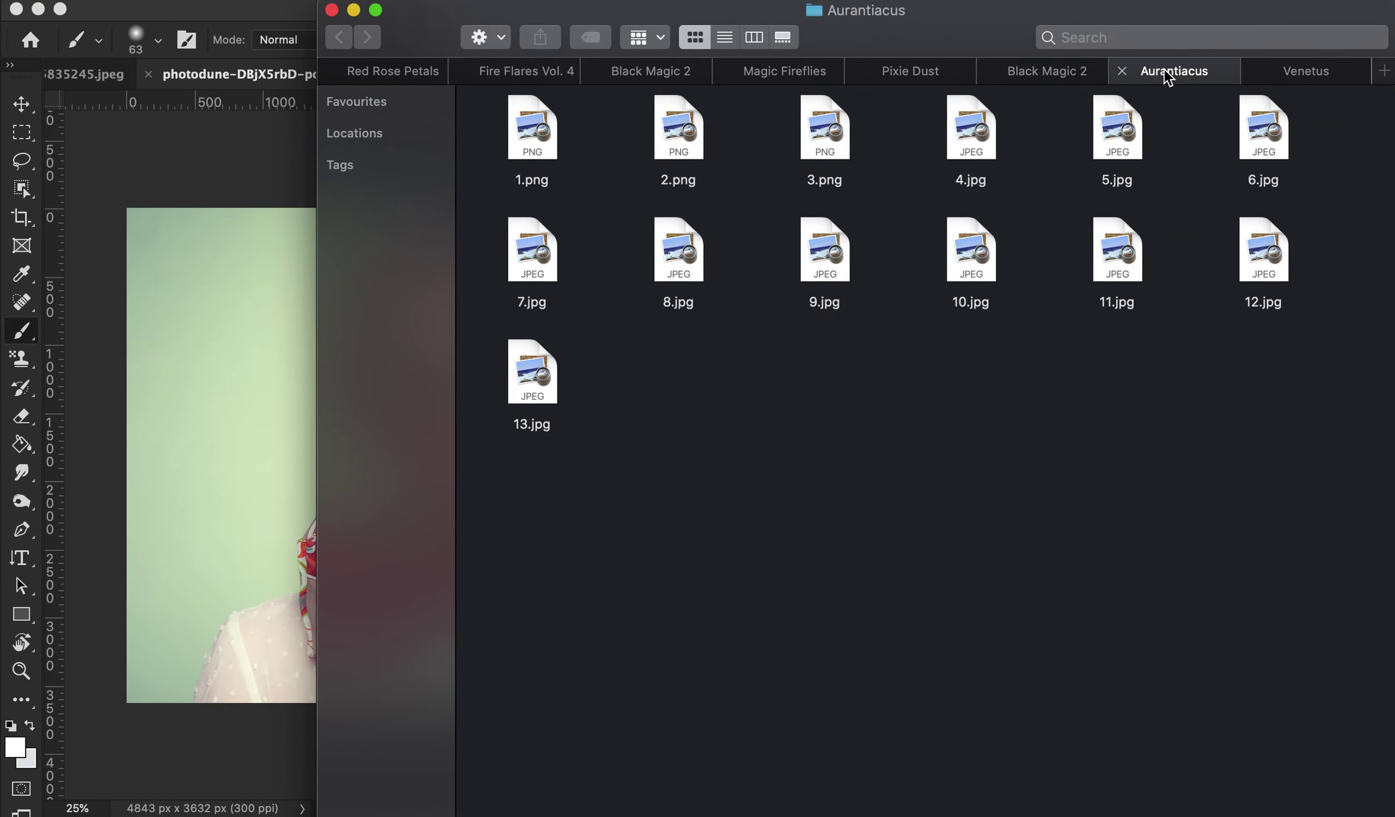
left_click(246, 147)
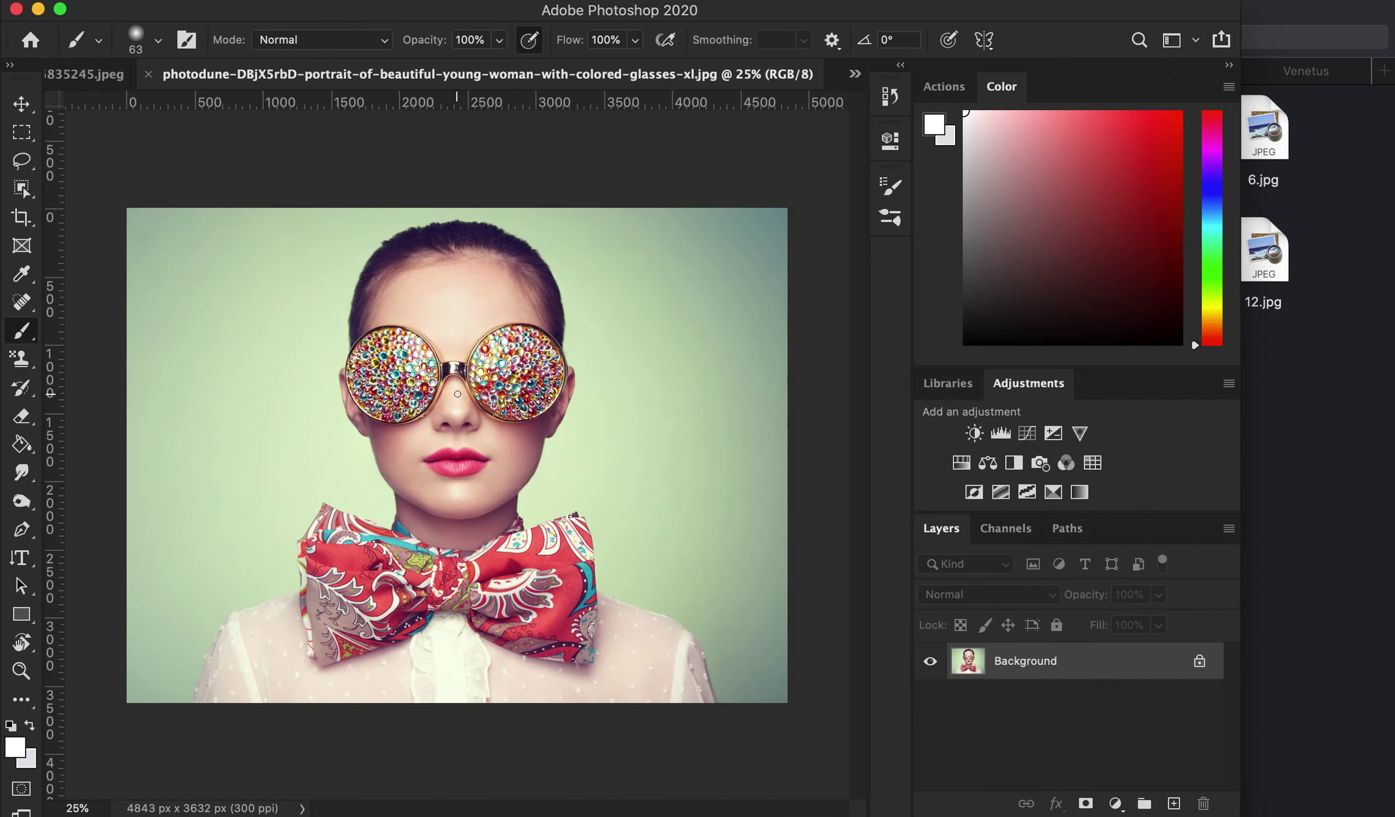
scroll(457, 394, "up", 5)
scroll(458, 394, "up", 2)
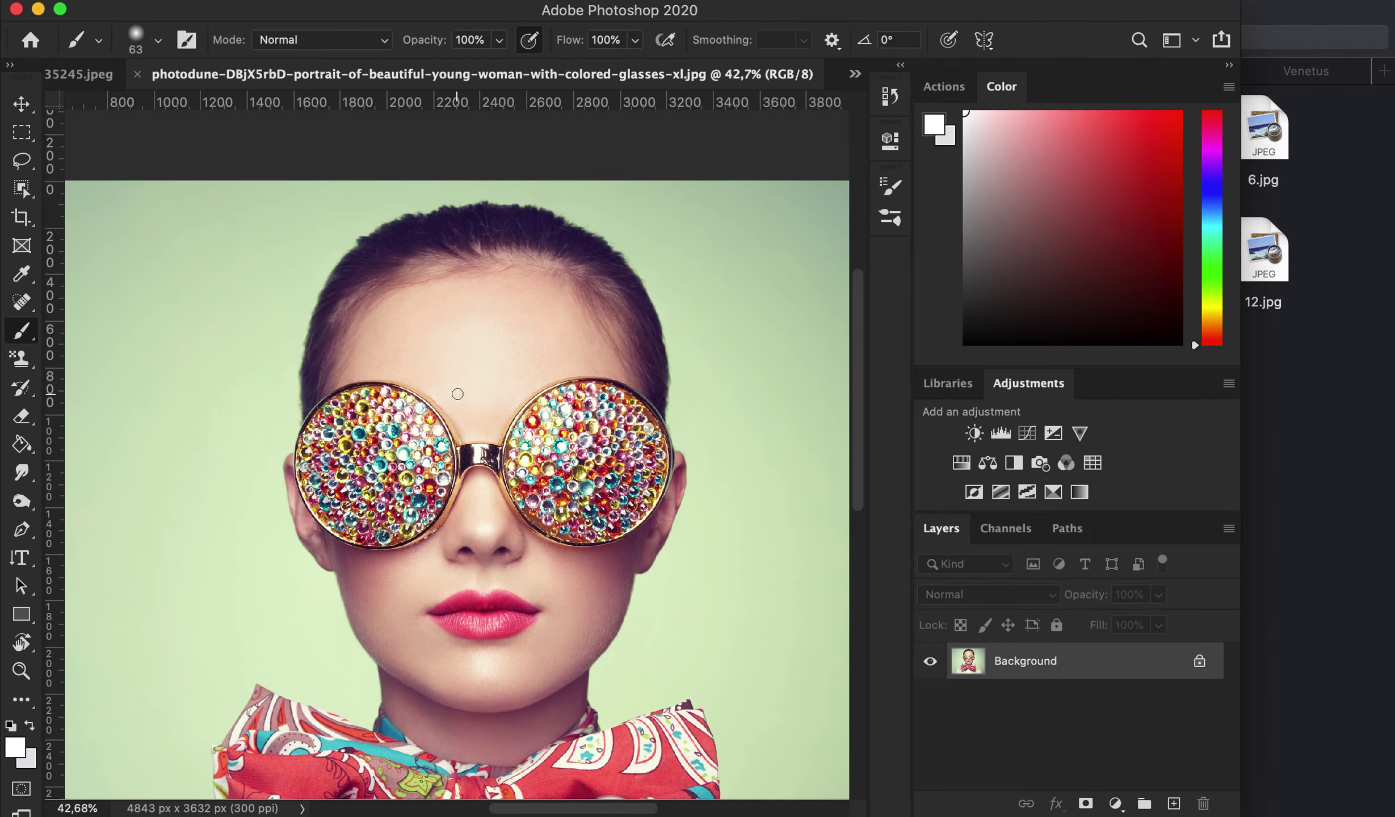
scroll(457, 394, "up", 3)
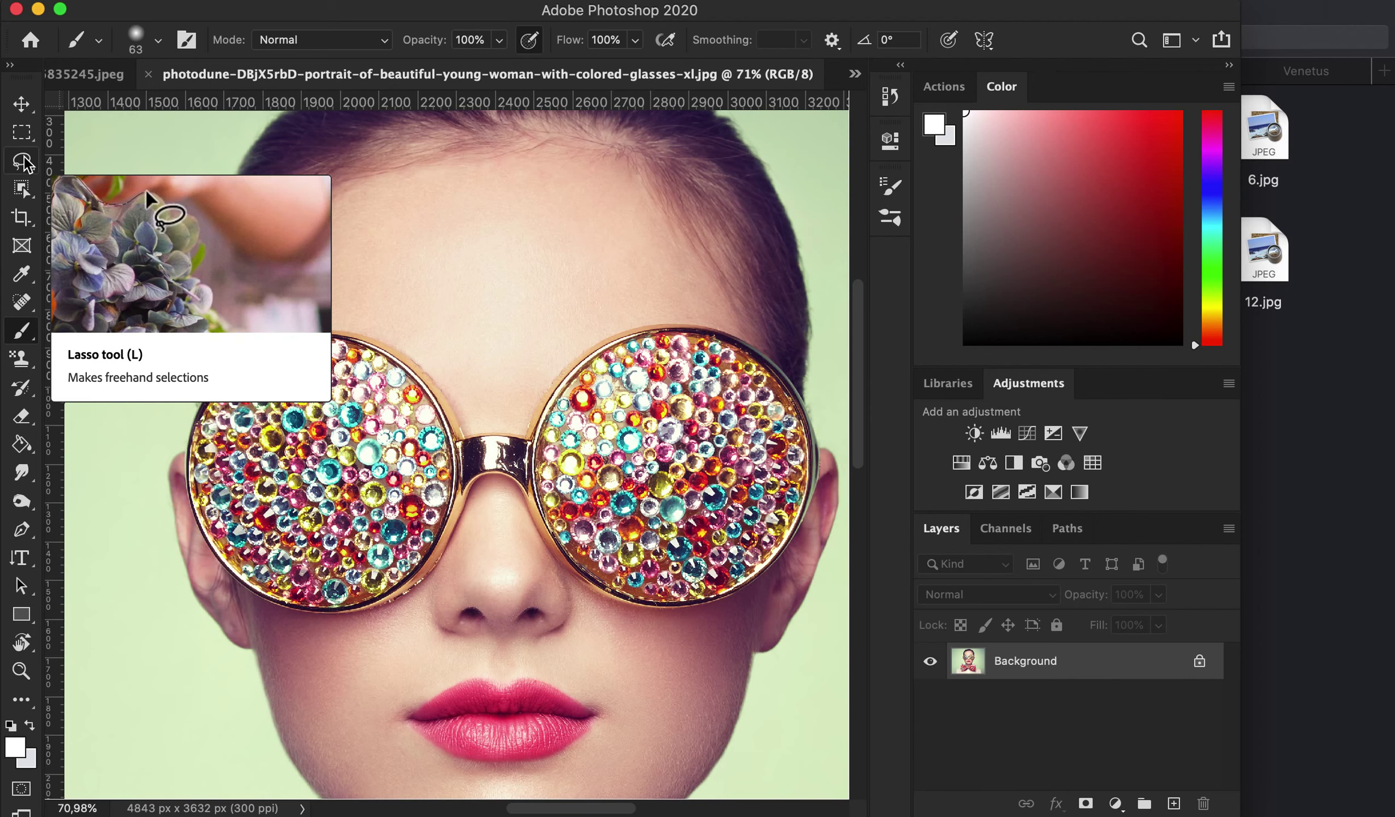
left_click(22, 189)
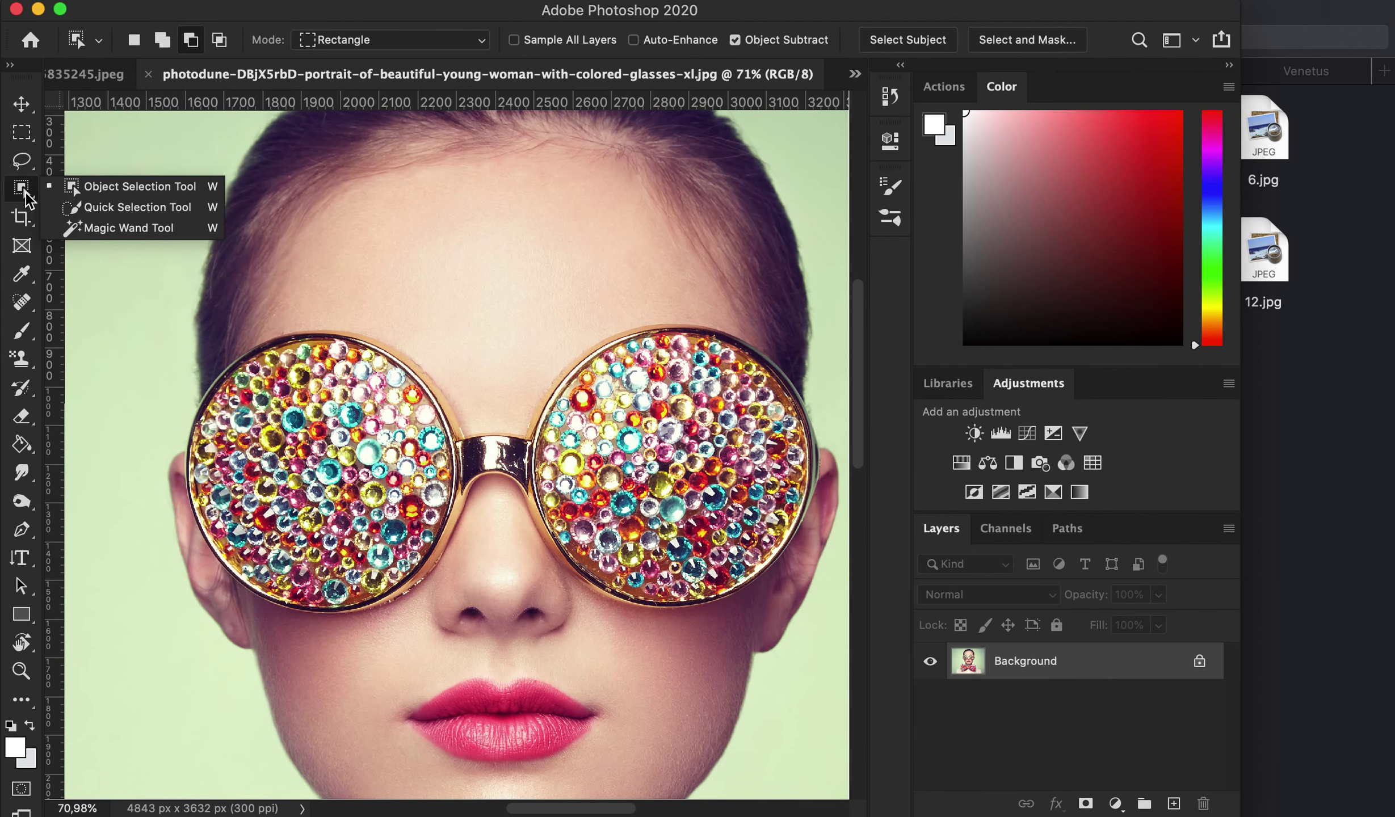
Zoom in on the glasses and draw an elliptical marquee over the left lens.
left_click(136, 208)
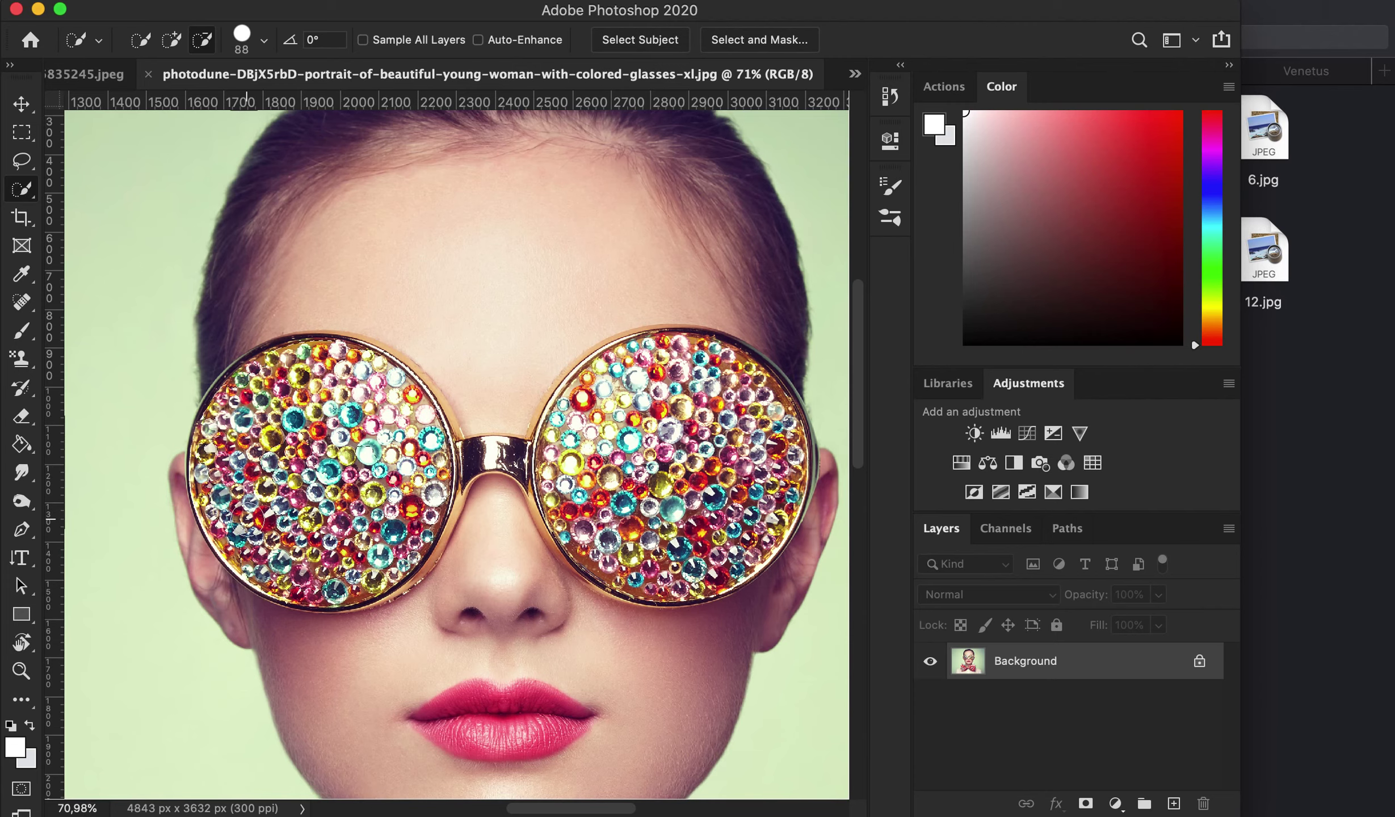
key("ctrl+plus")
scroll(247, 520, "left", 5)
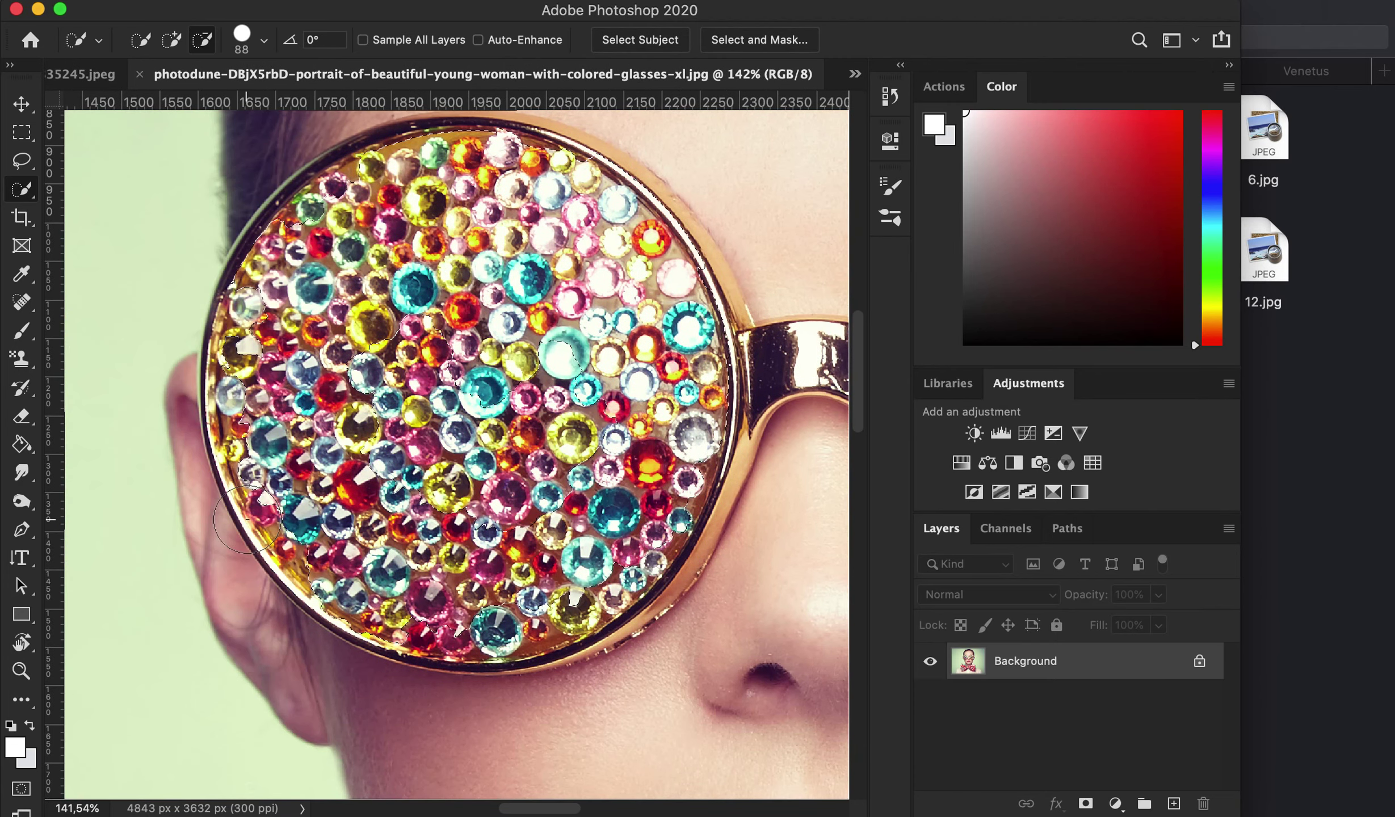
left_click(22, 132)
left_click(142, 150)
mouse_move(196, 129)
left_mouse_down()
mouse_move(687, 552)
mouse_move(730, 661)
left_mouse_up()
Reshape the oval with Transform Selection to fit the lens rim and copy it to Layer 1.
left_click(448, 1)
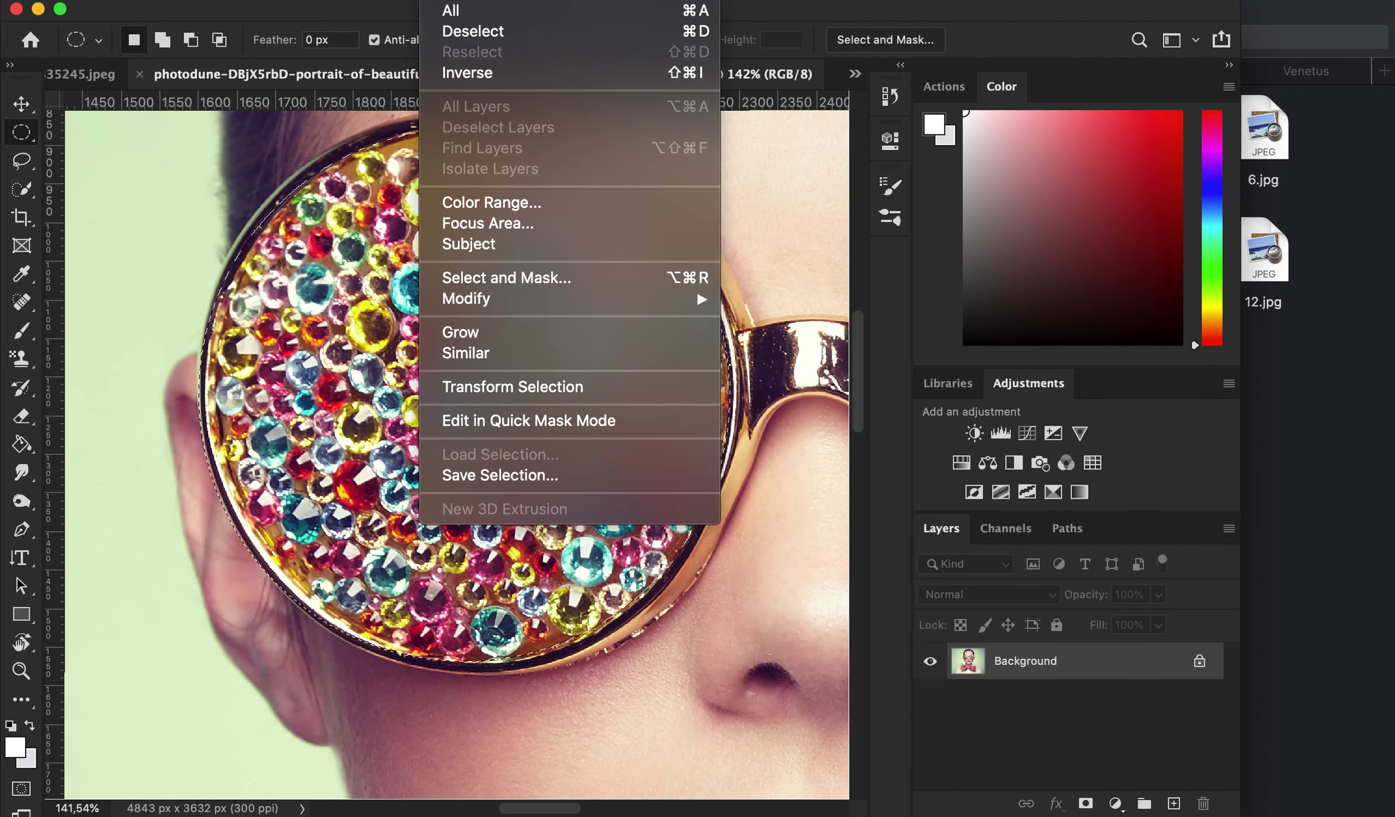
left_click(554, 389)
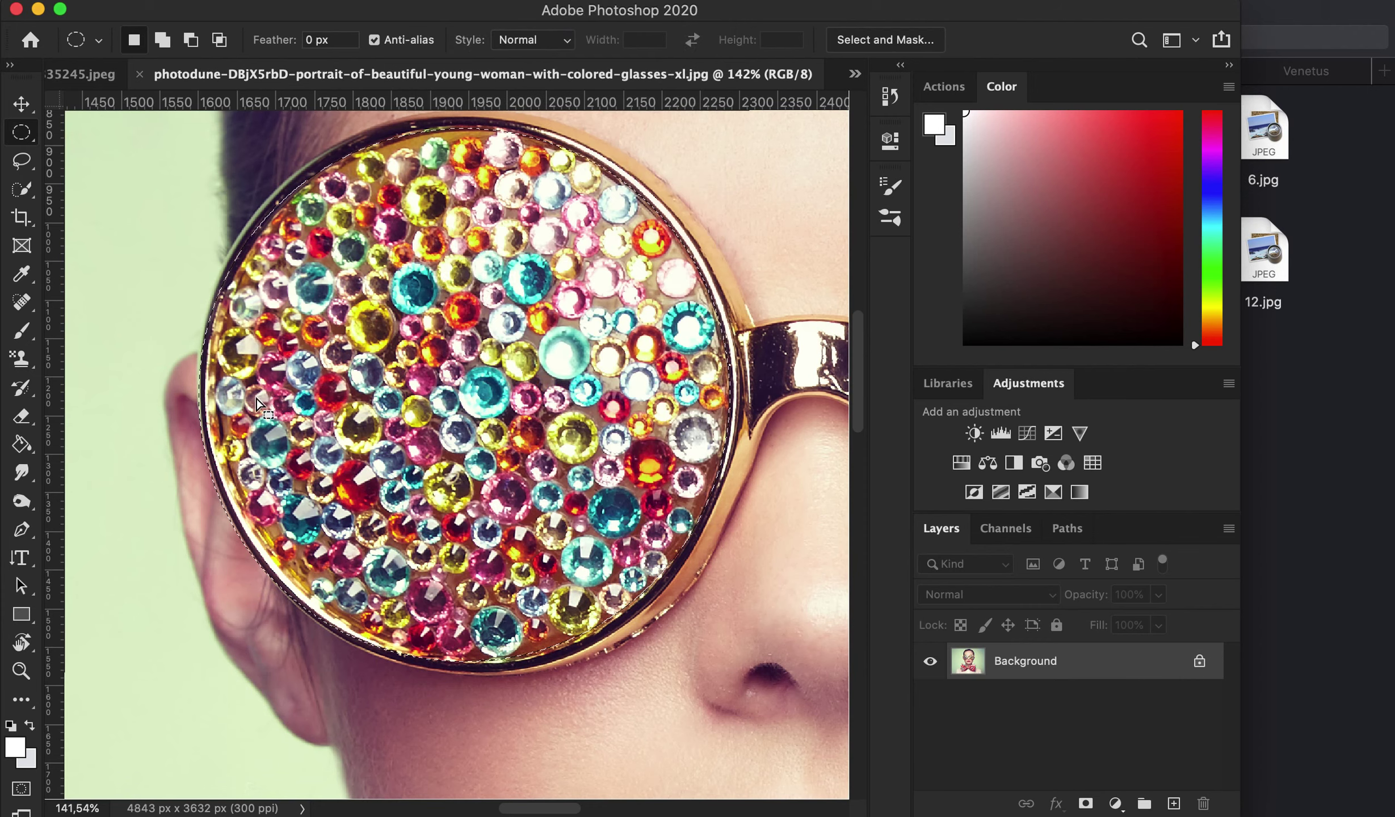
left_click_drag(196, 392, 205, 392)
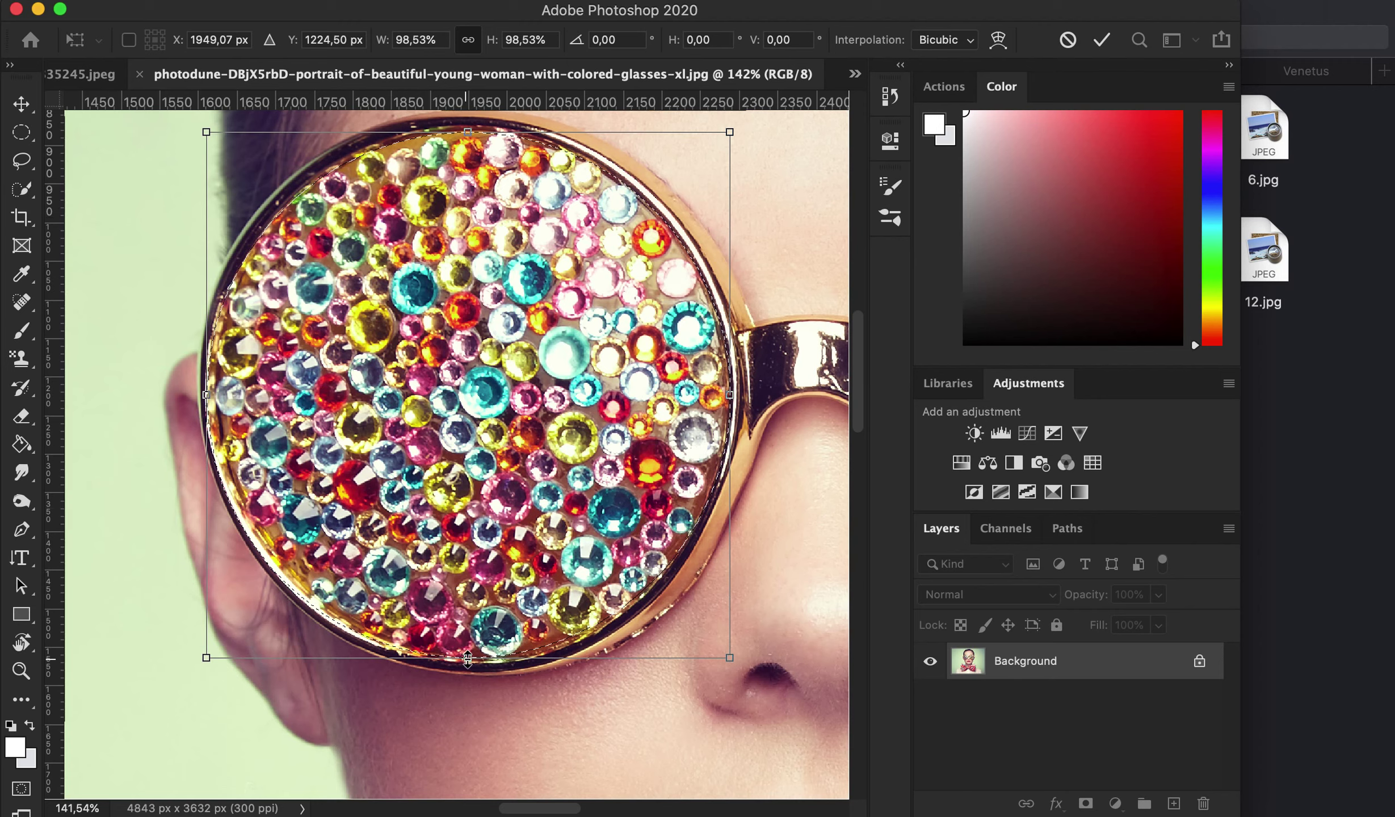
left_click_drag(469, 661, 468, 666)
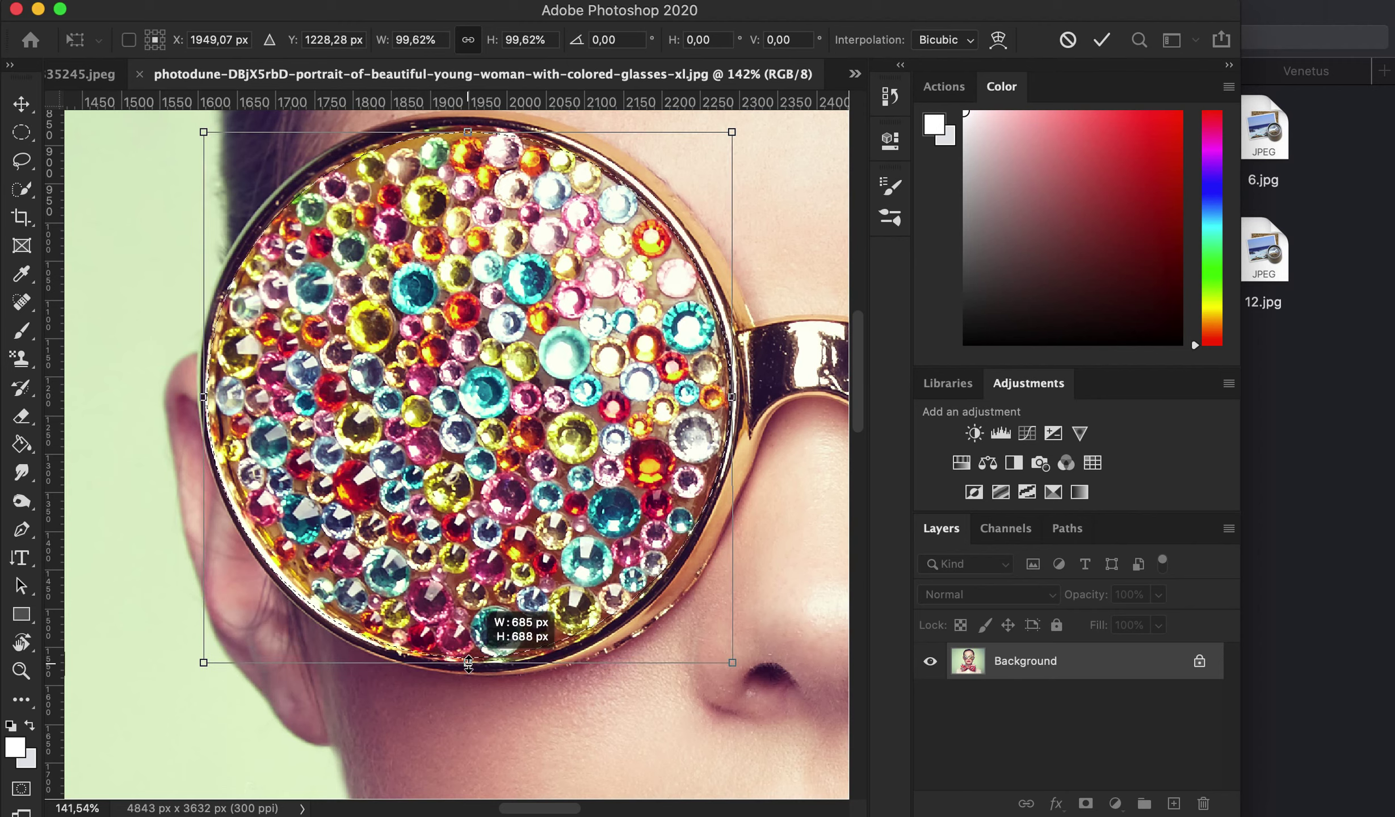
left_click(1103, 41)
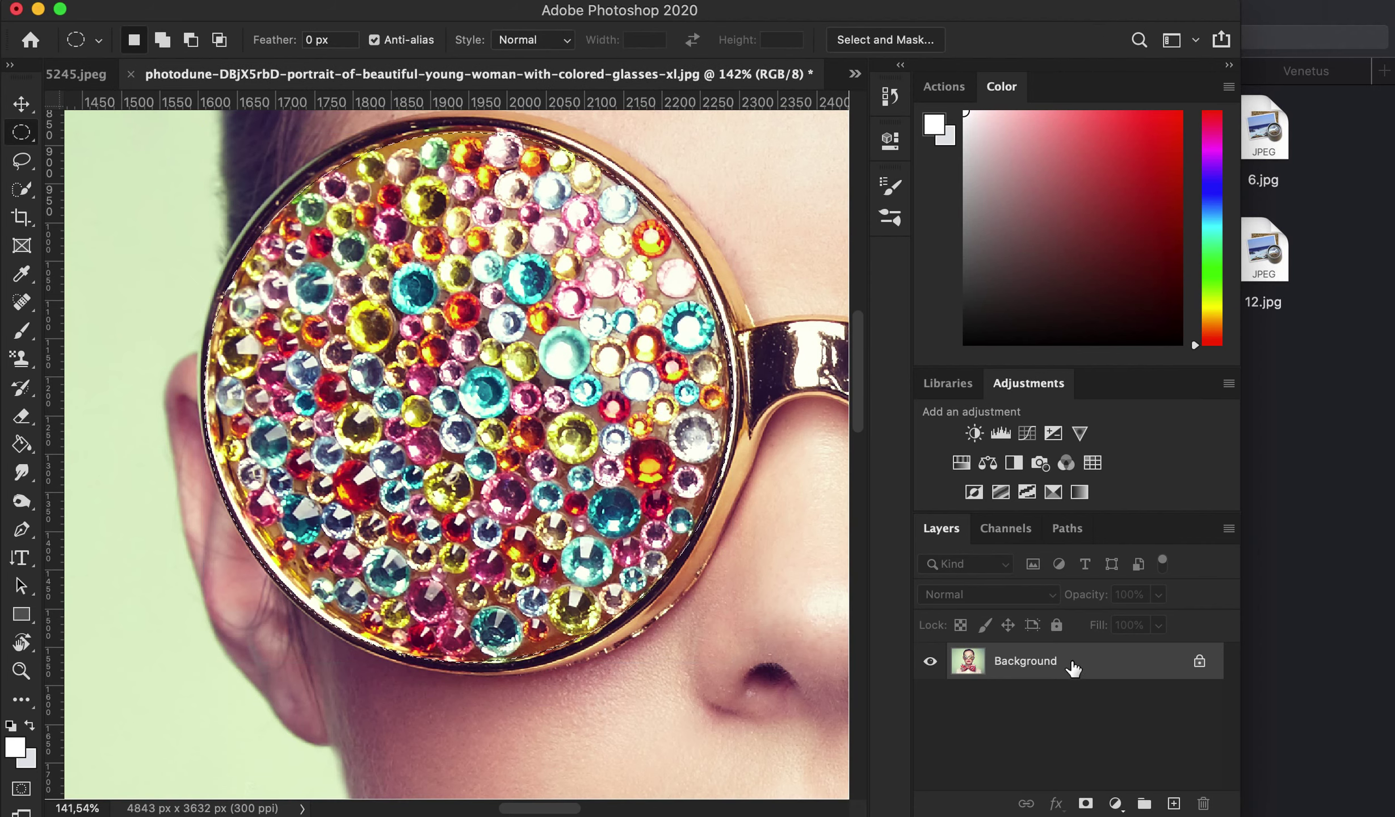
key("super+j")
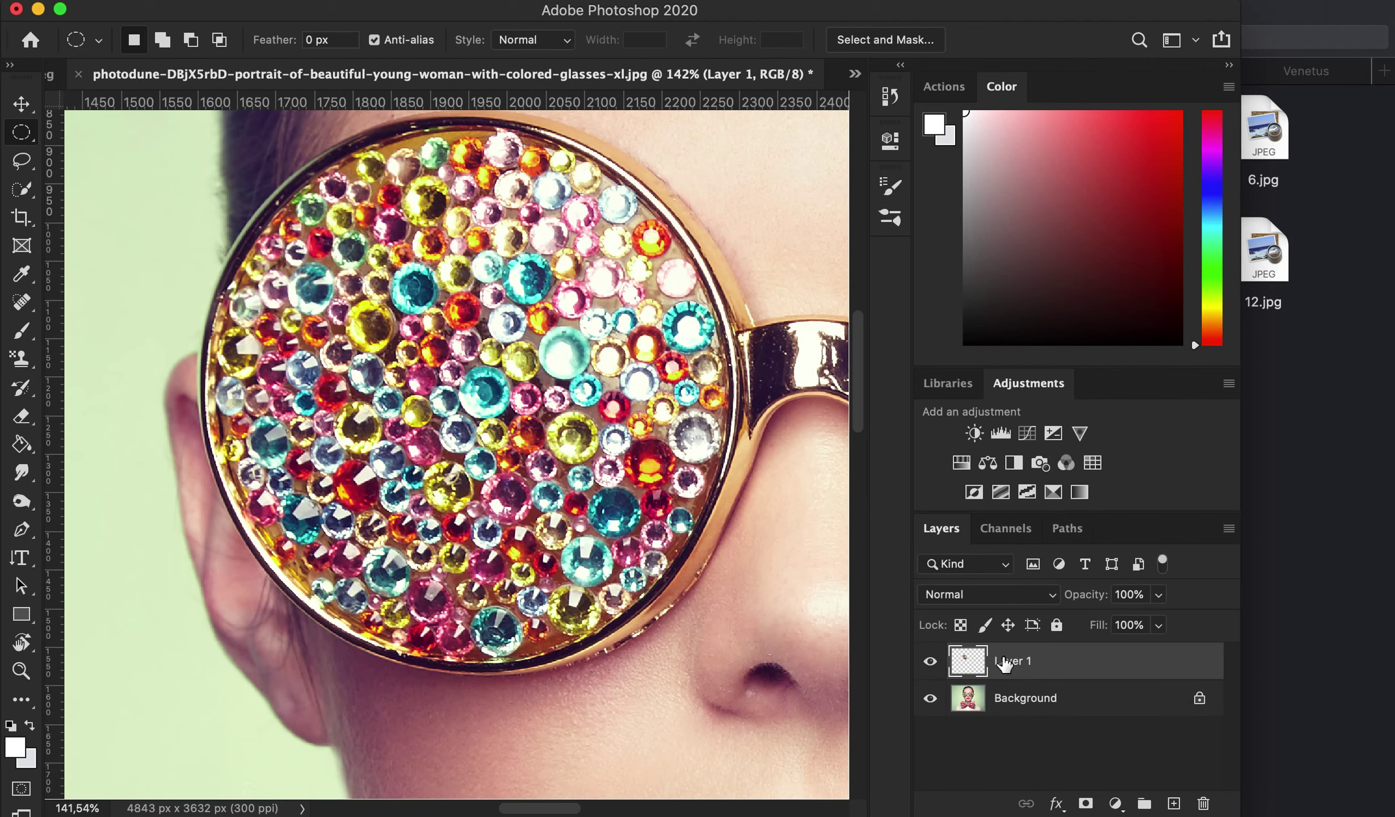
Check the copied left lens, then draw an elliptical selection around the right lens on Background.
left_click(935, 701)
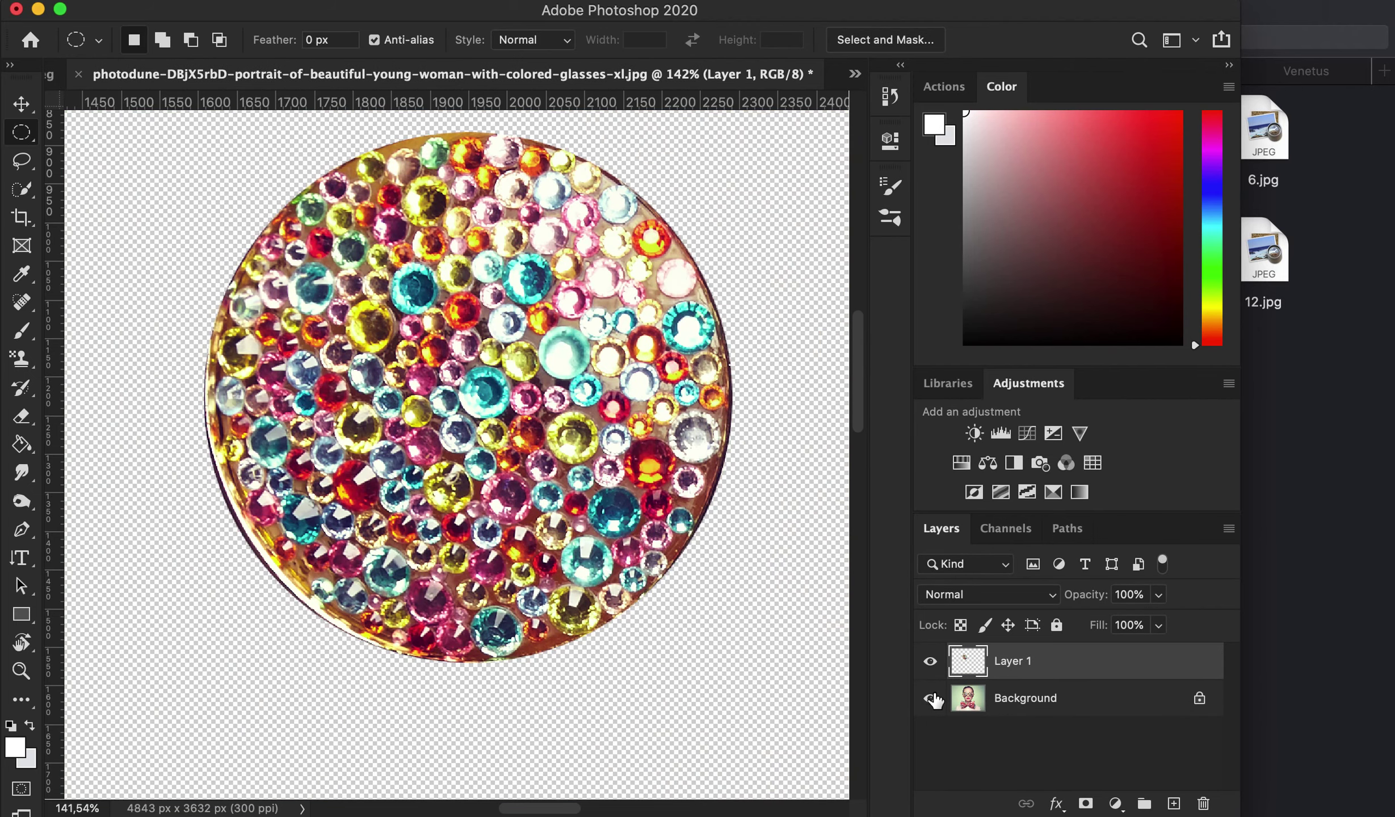
left_click(931, 699)
scroll(352, 507, "down", 5)
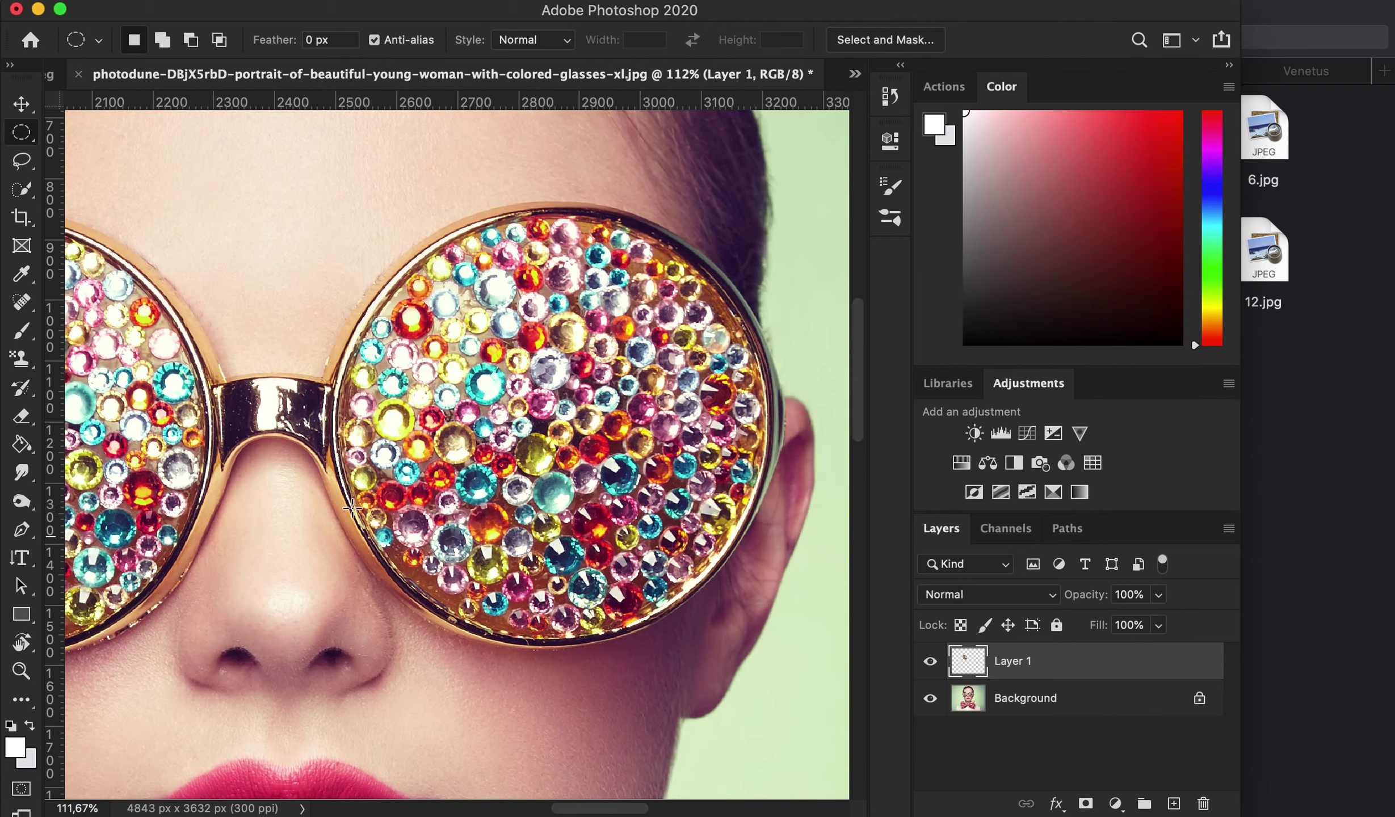
left_click(1053, 698)
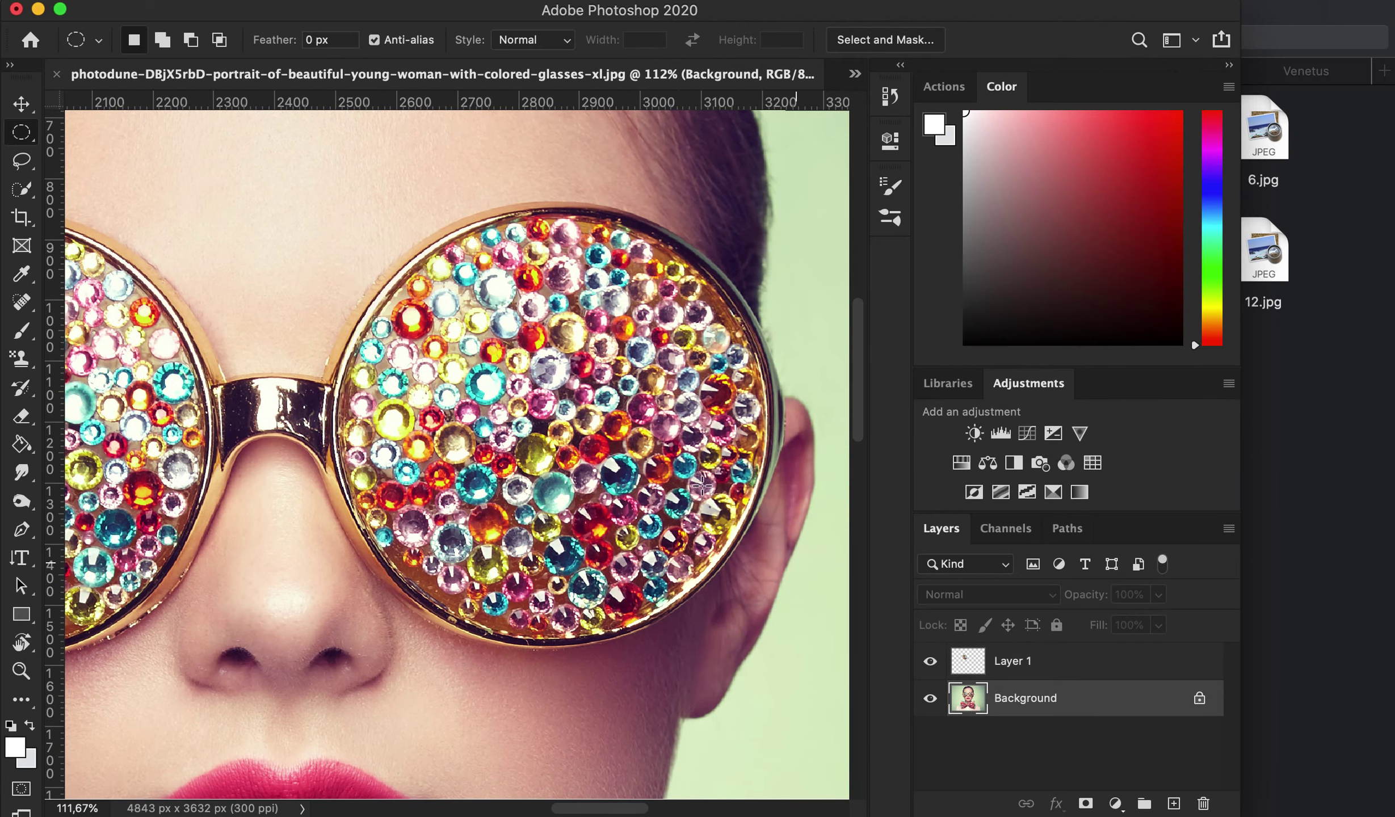
mouse_move(361, 228)
left_mouse_down()
mouse_move(722, 492)
mouse_move(767, 627)
left_mouse_up()
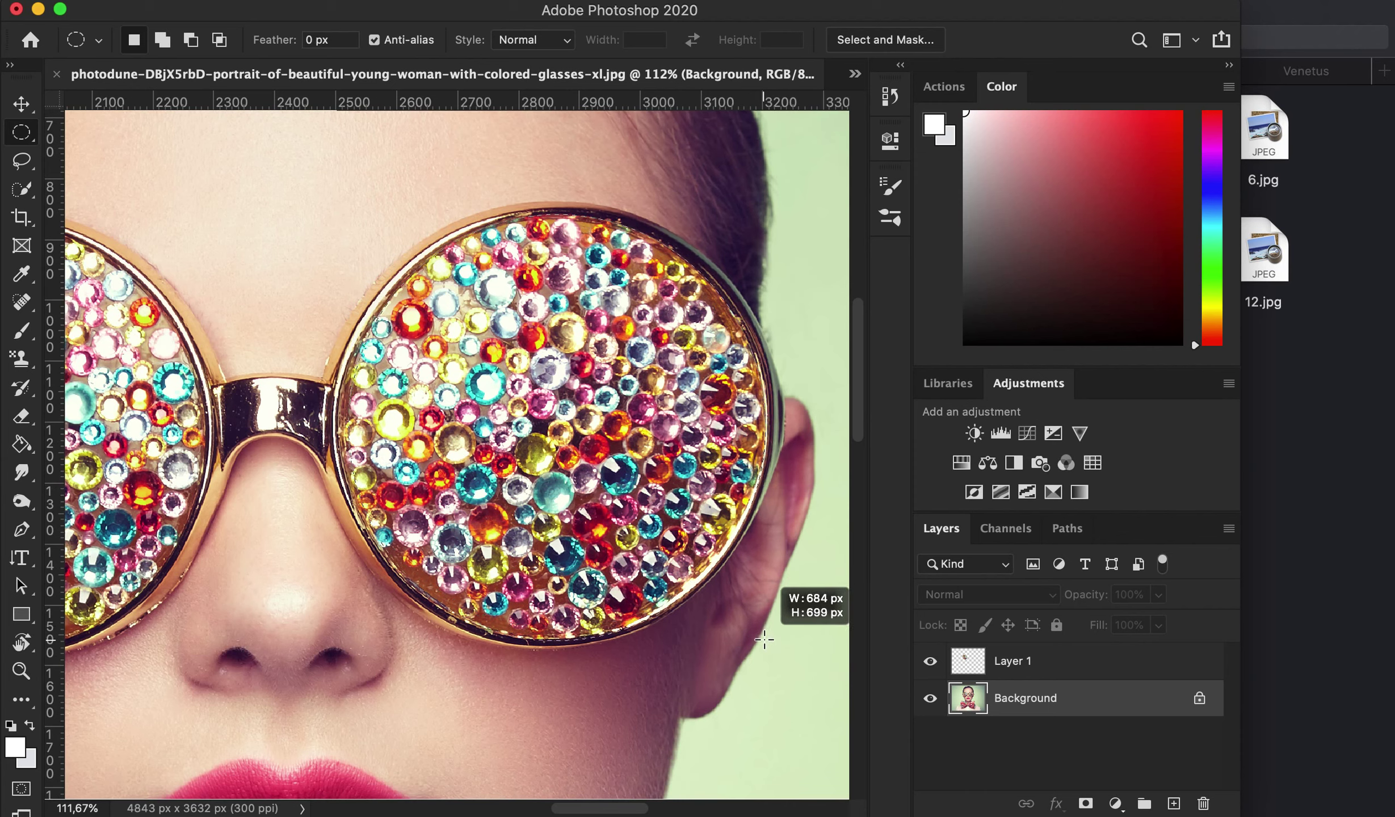
left_click_drag(767, 626, 764, 636)
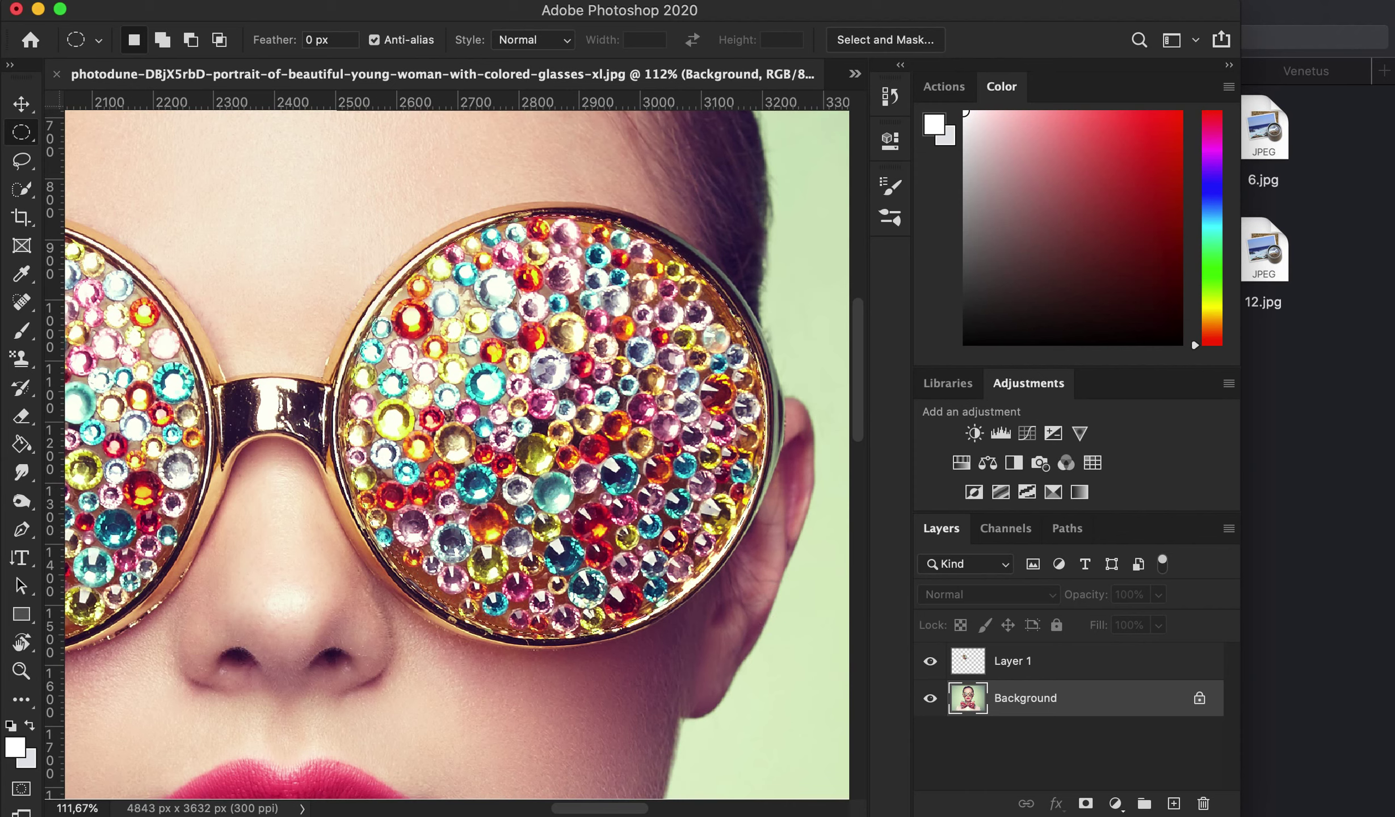
Enlarge the selection to match the right lens edge and copy it to Layer 2.
left_click(446, 1)
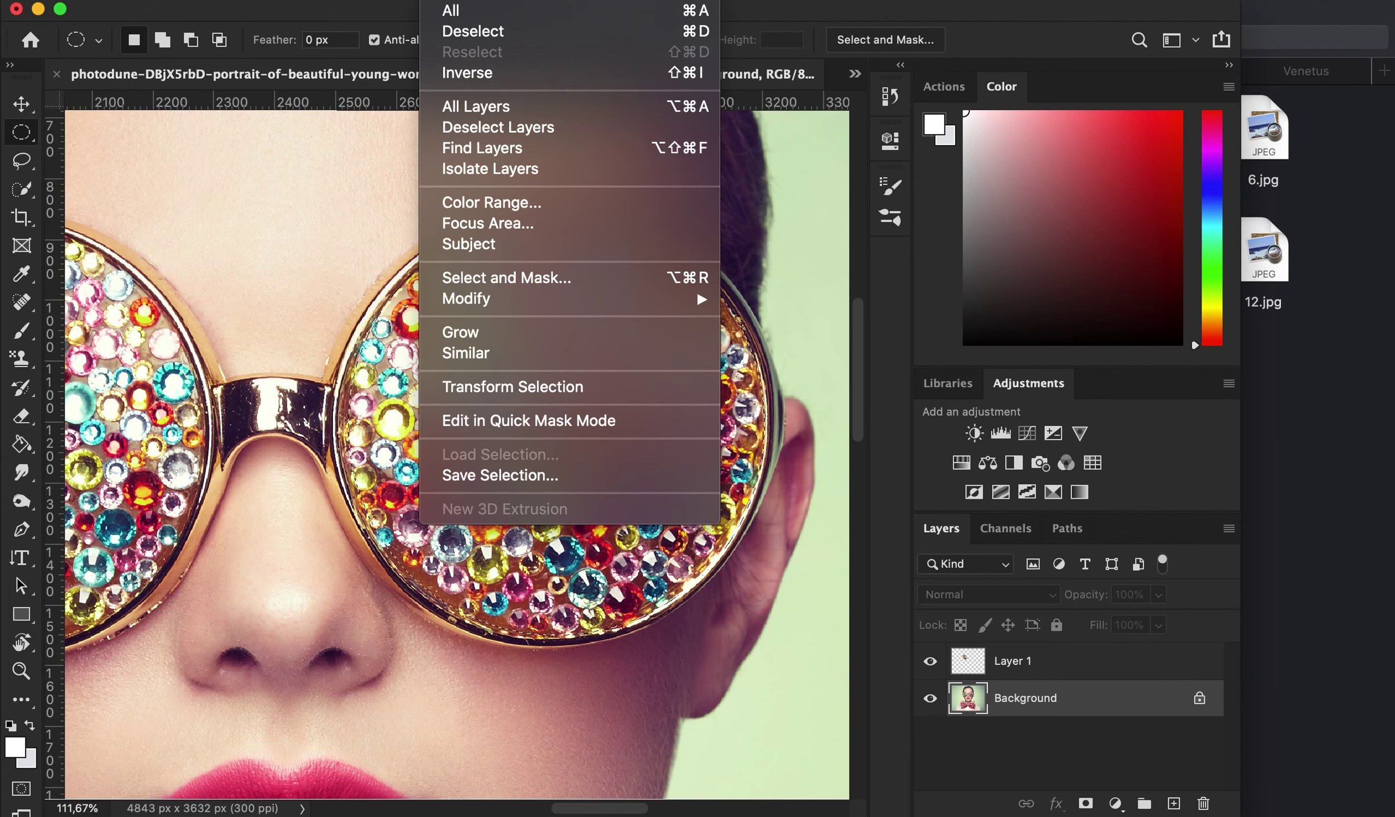
left_click(506, 391)
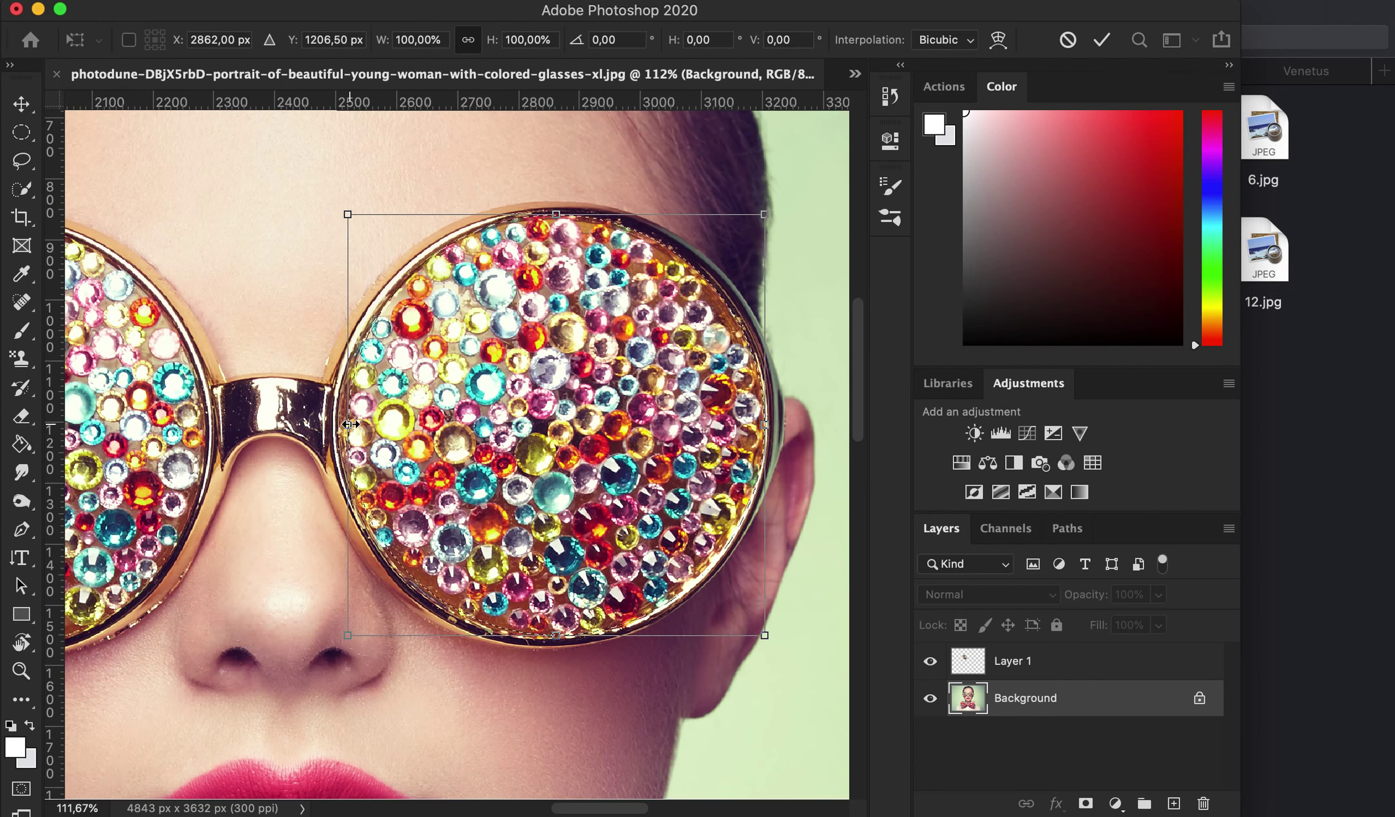
left_click_drag(348, 424, 338, 424)
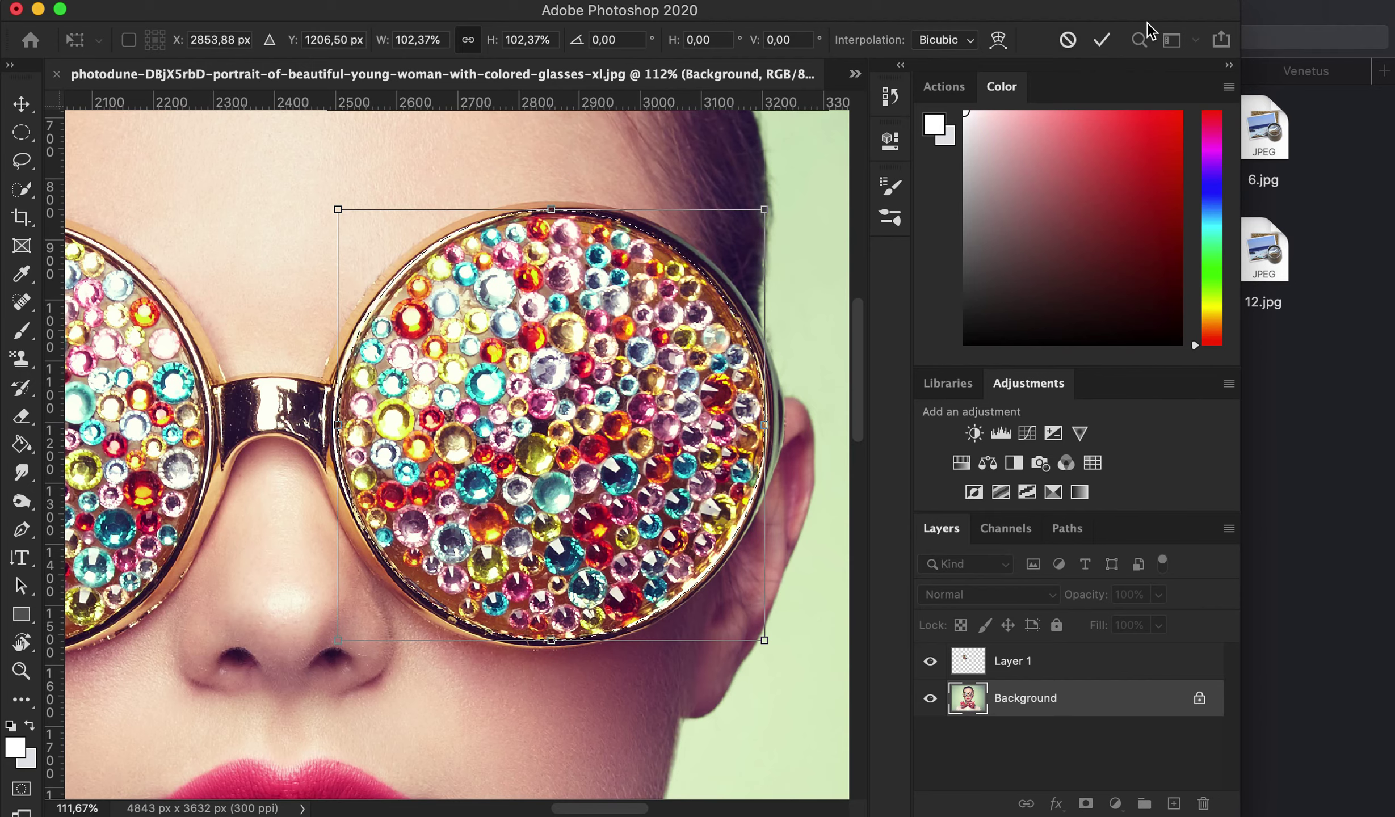
left_click(1101, 41)
key("super+j")
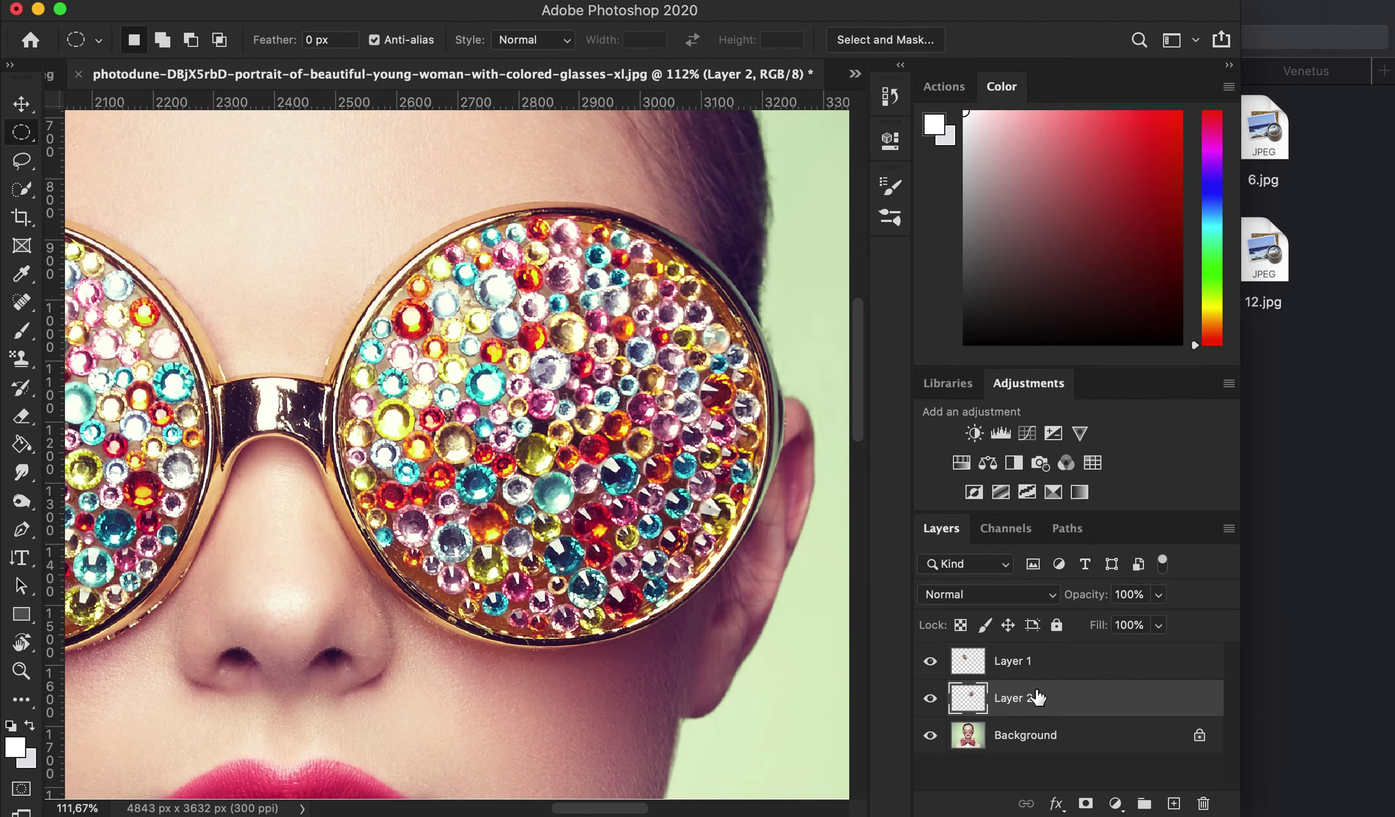
Show the portrait layer and drag the 5.jpg orange ink texture into the document.
scroll(681, 611, "down", 3)
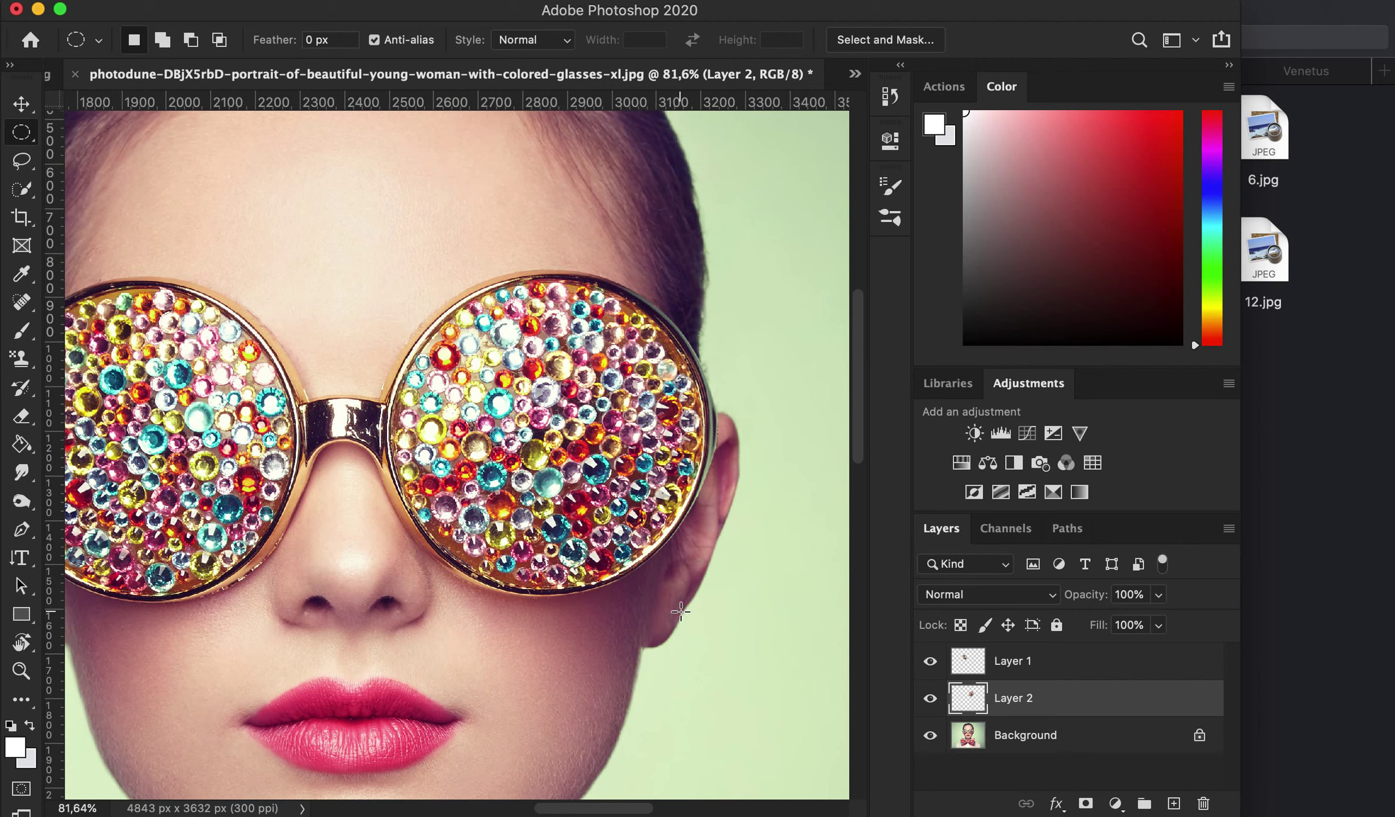
scroll(682, 612, "down", 1)
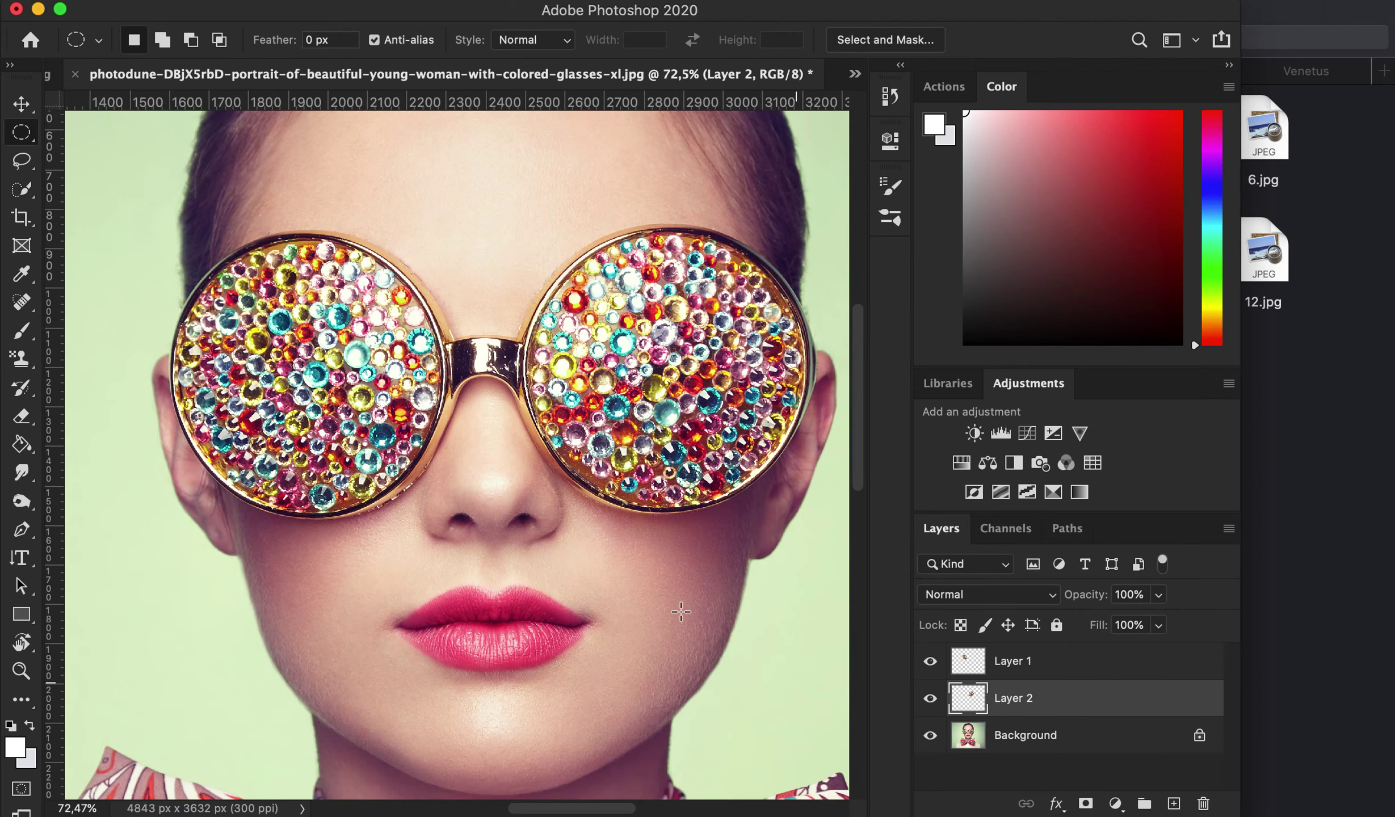
scroll(681, 612, "down", 1)
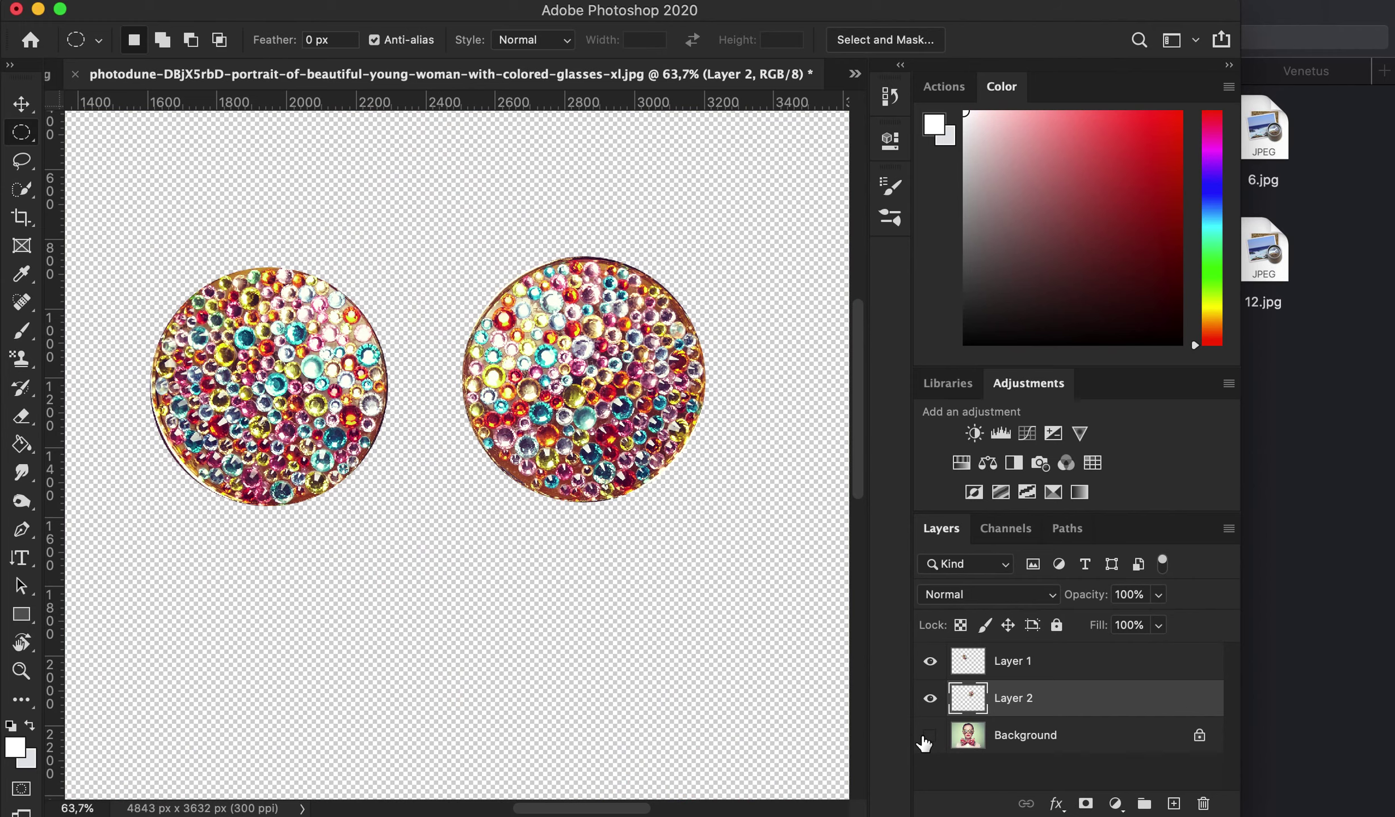
left_click(930, 735)
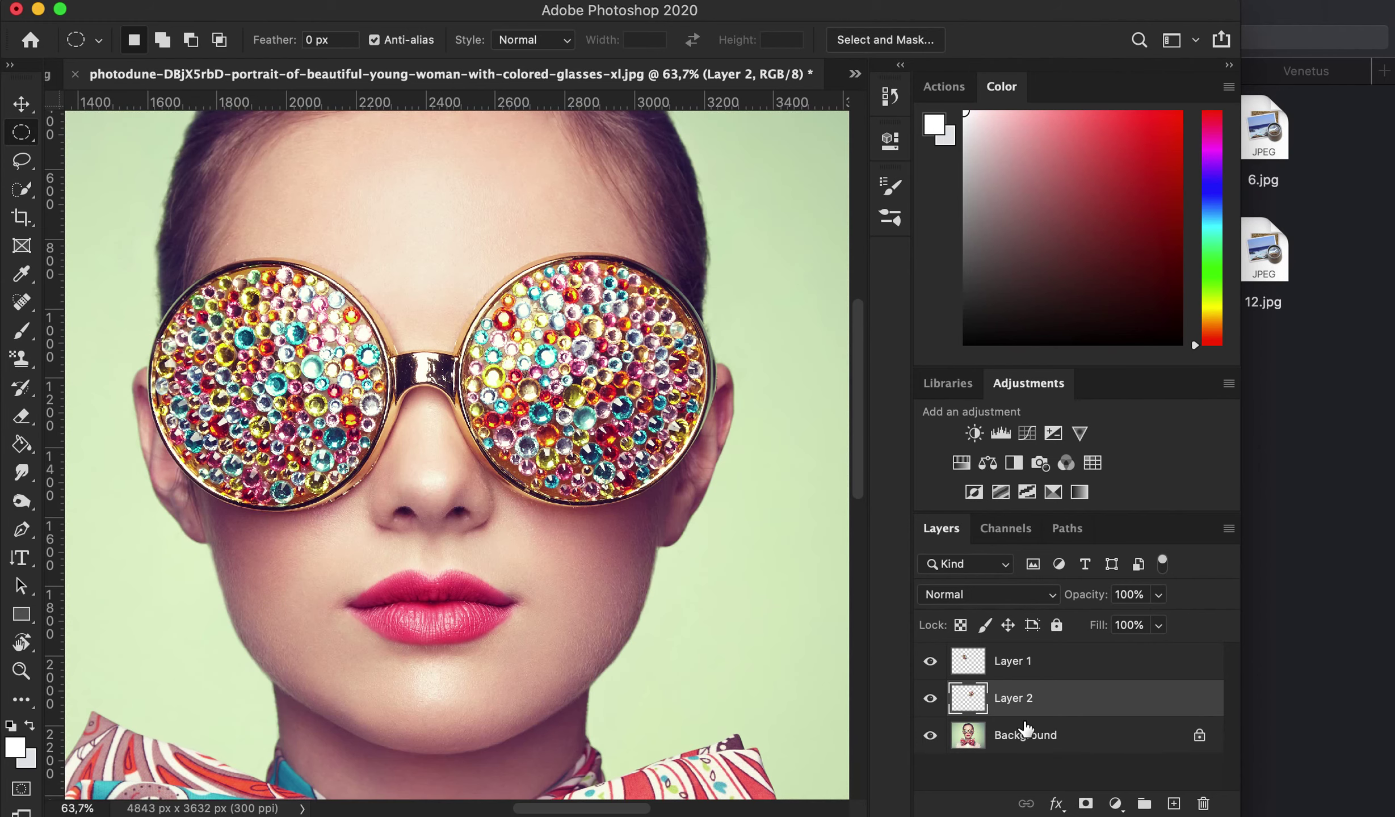
left_click(1363, 444)
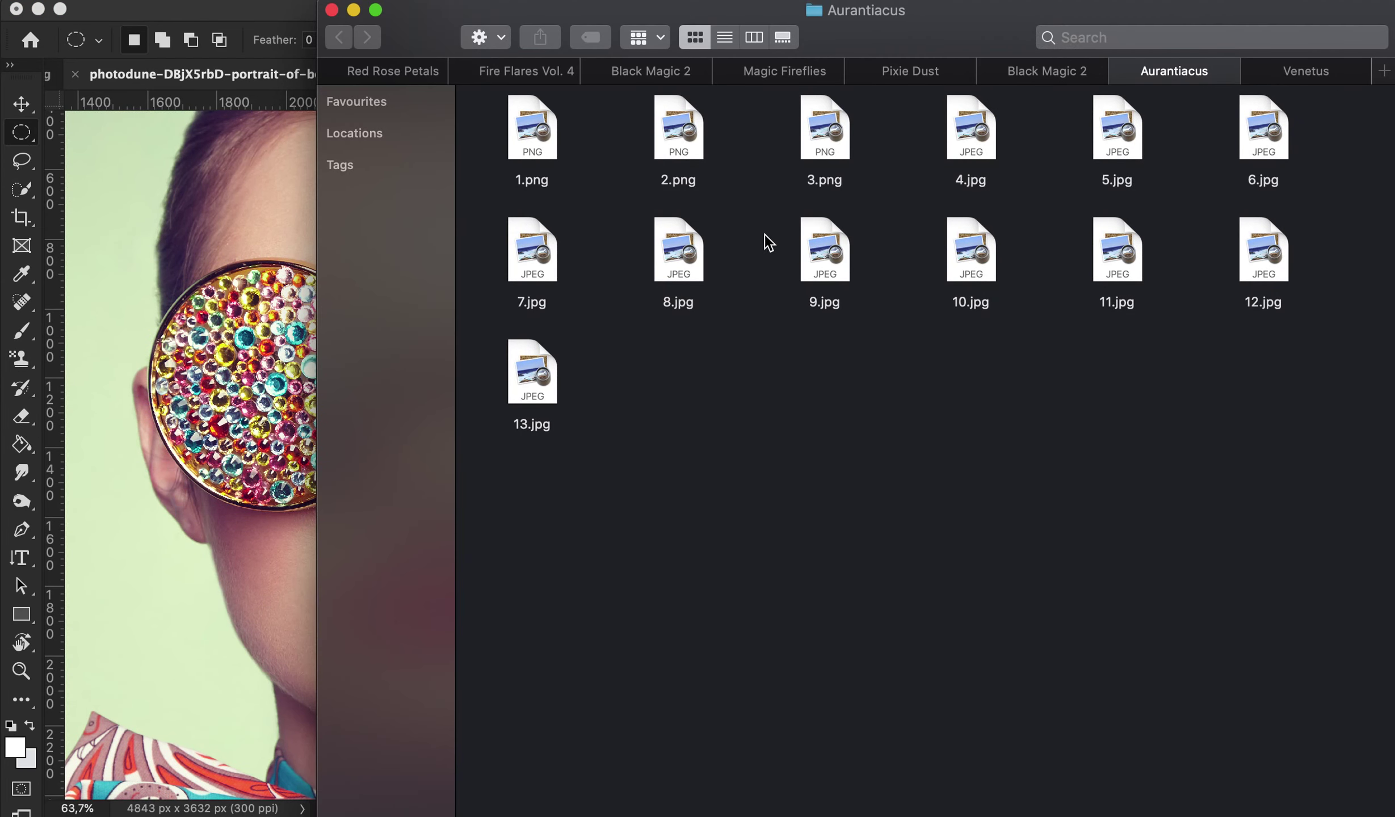
left_click_drag(1113, 136, 250, 336)
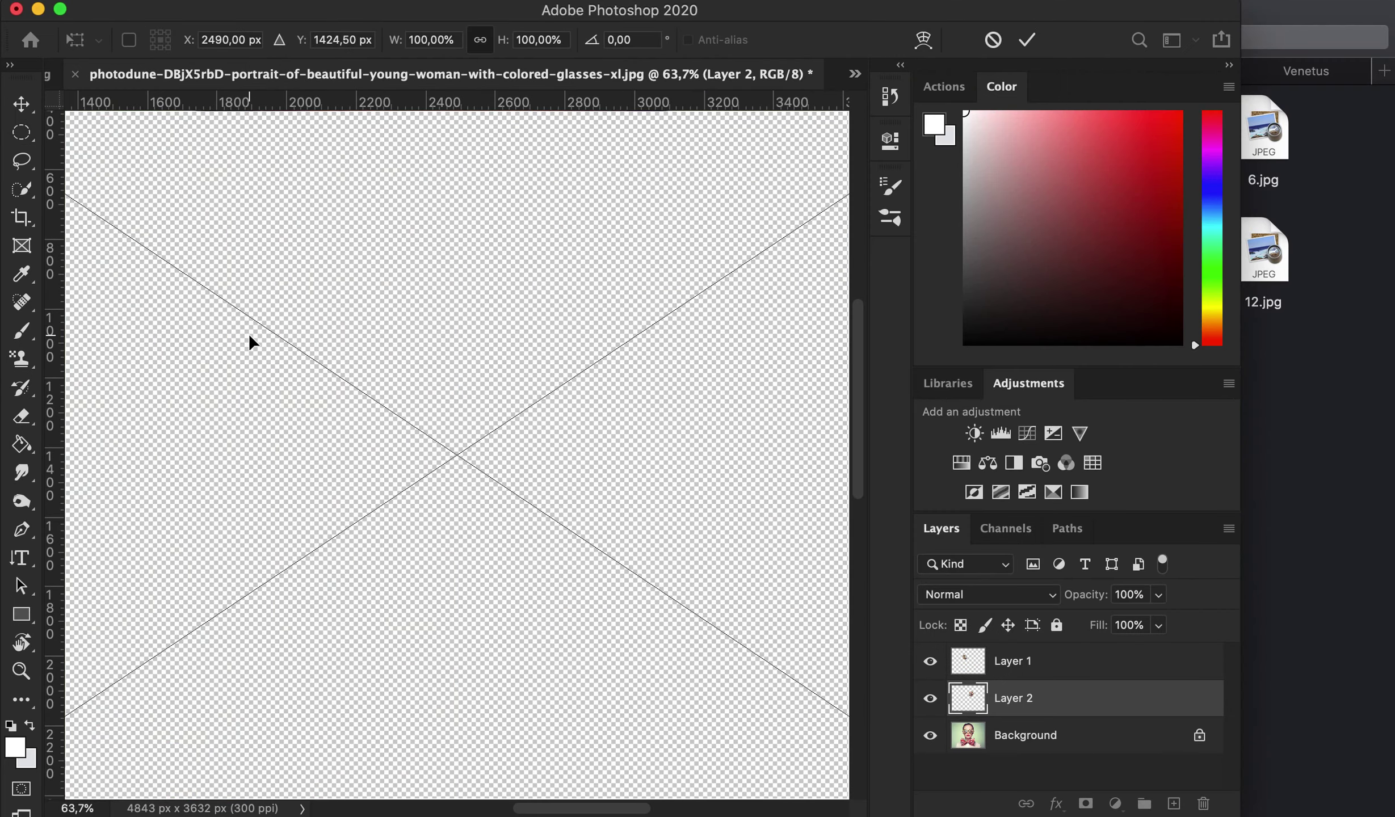
Shrink and move the orange texture so it just covers the right lens.
scroll(359, 427, "down", 5)
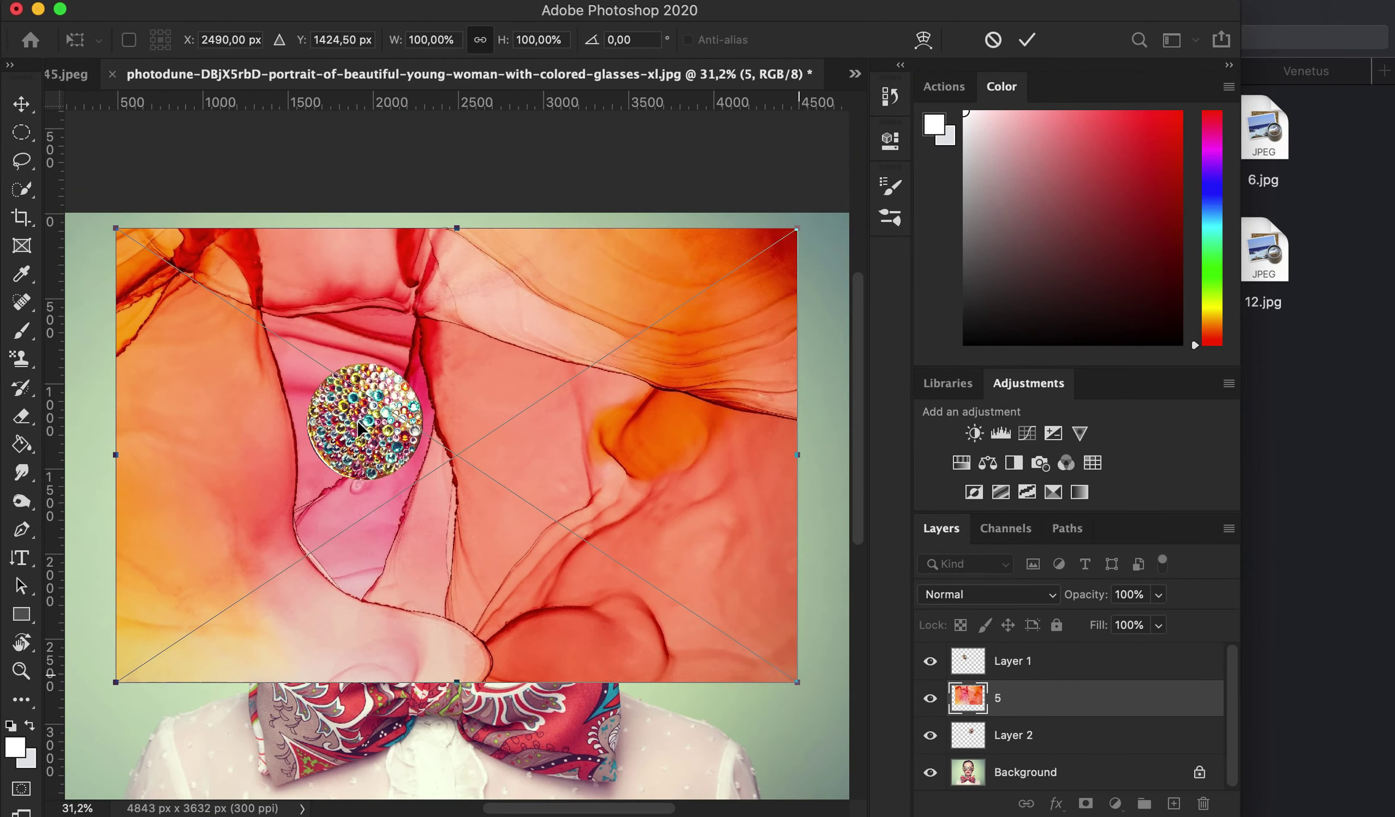
mouse_move(170, 259)
left_mouse_down()
mouse_move(392, 457)
mouse_move(455, 465)
mouse_move(529, 529)
mouse_move(504, 528)
left_mouse_up()
left_click_drag(742, 617, 610, 470)
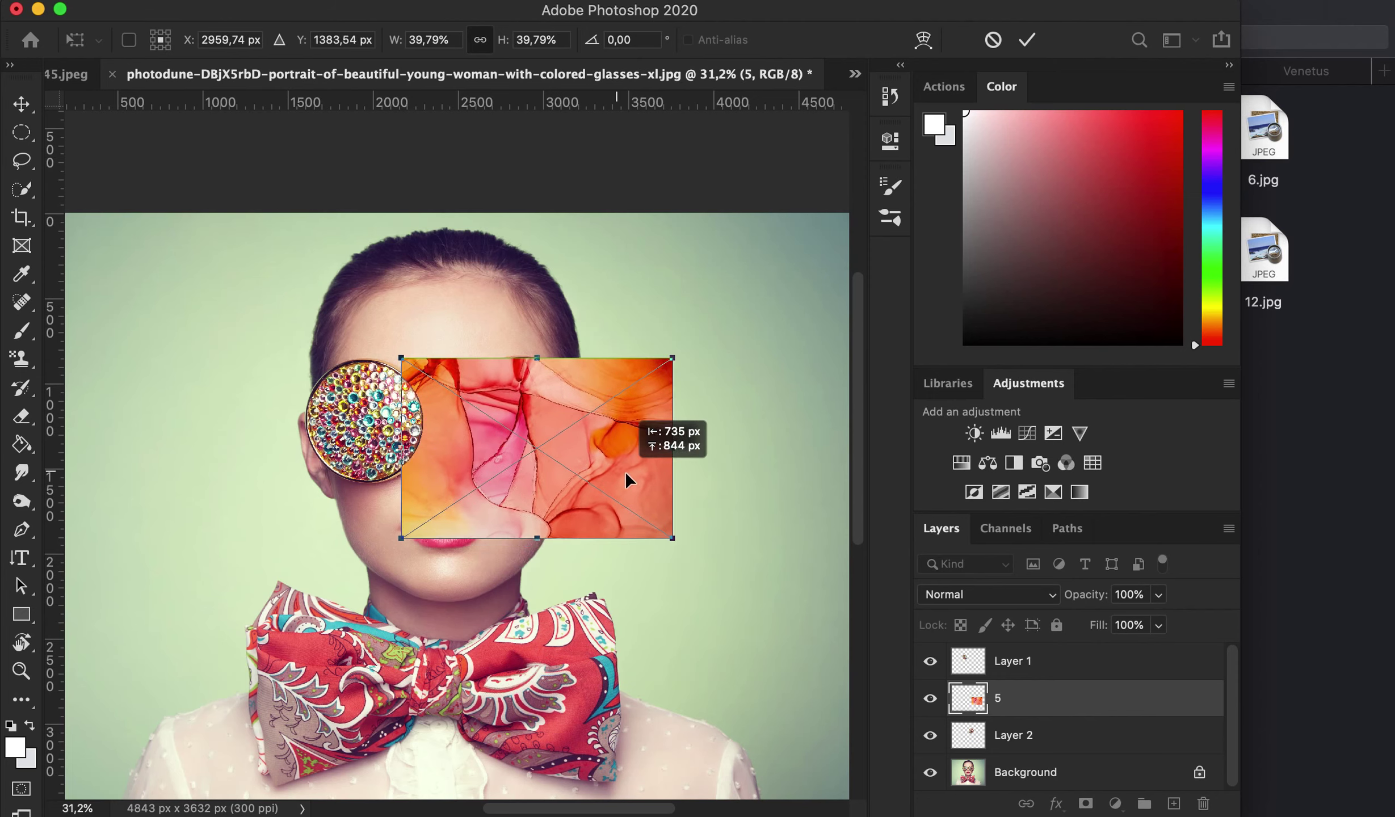
left_click_drag(611, 470, 640, 488)
mouse_move(683, 538)
left_mouse_down()
mouse_move(586, 500)
mouse_move(596, 507)
left_mouse_up()
key("Return")
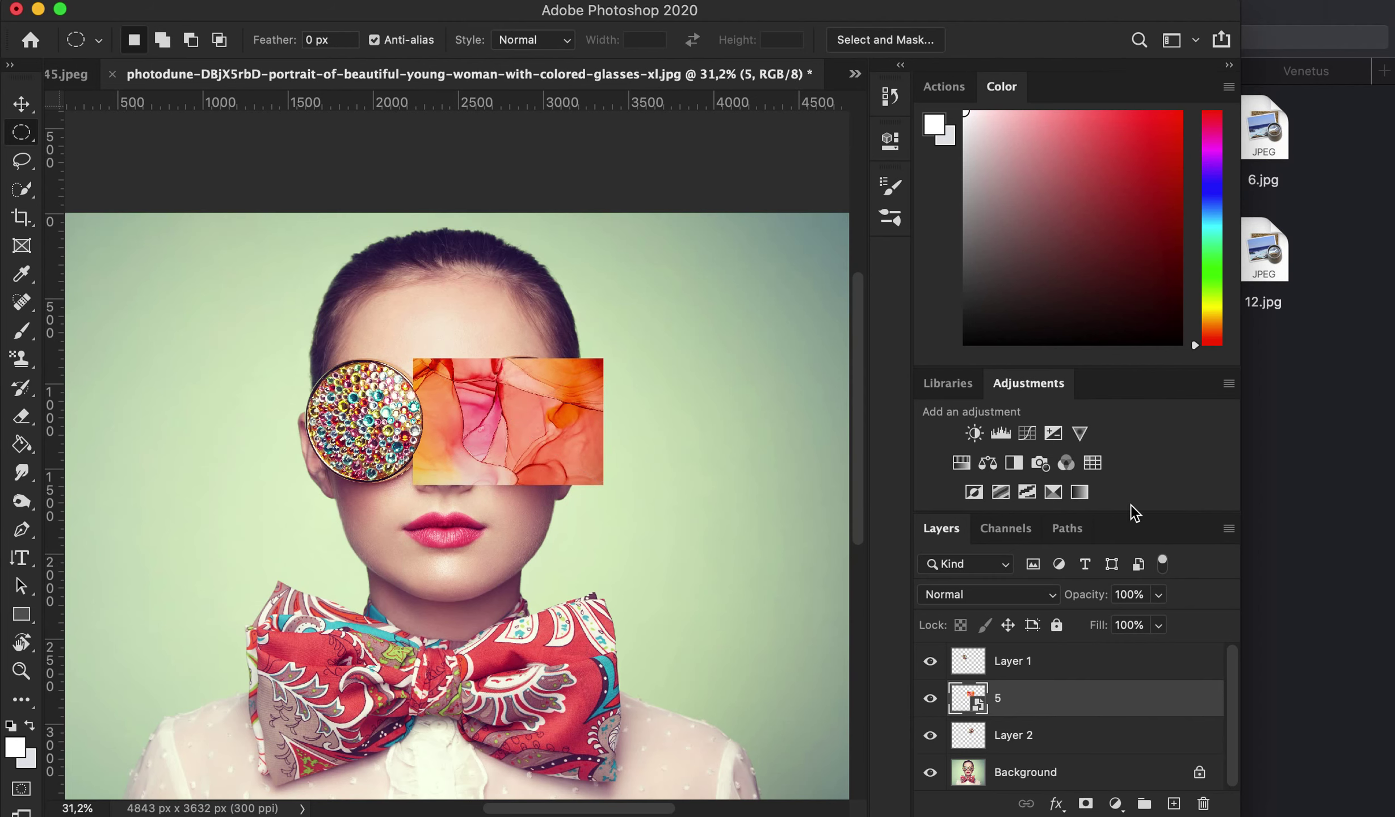
Clip texture layer 5 to the right-lens copy with a clipping mask.
right_click(1027, 710)
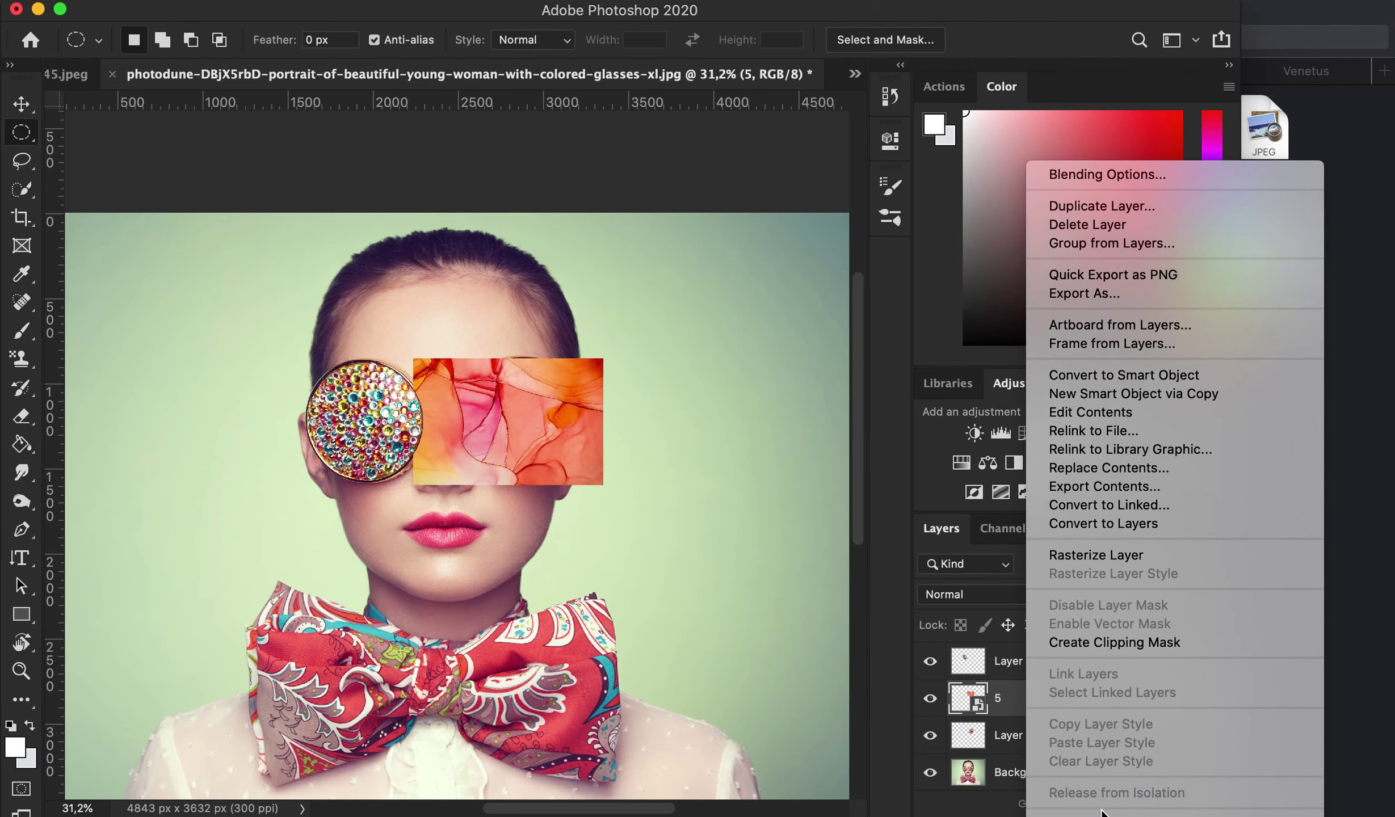
left_click(1091, 641)
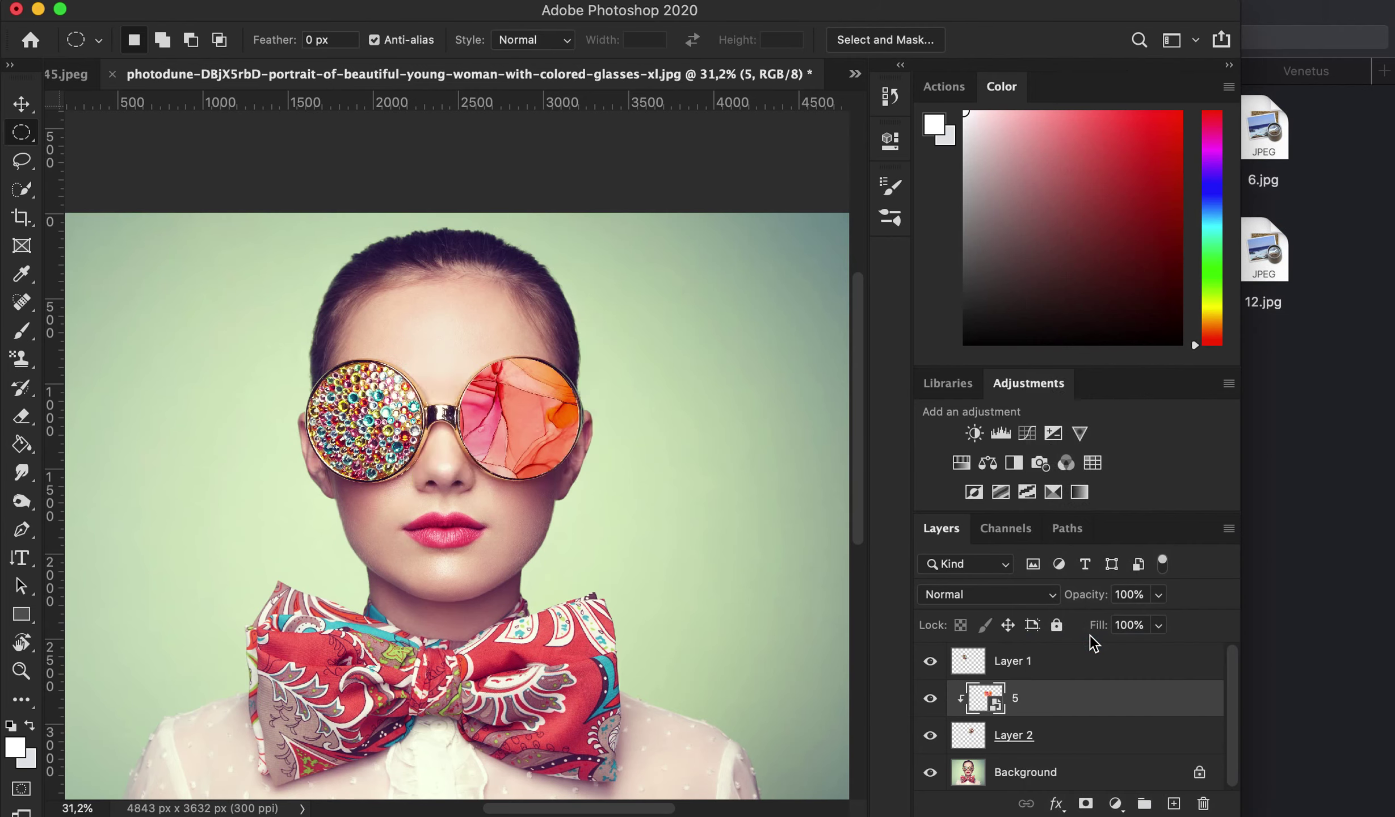
left_click(1005, 668)
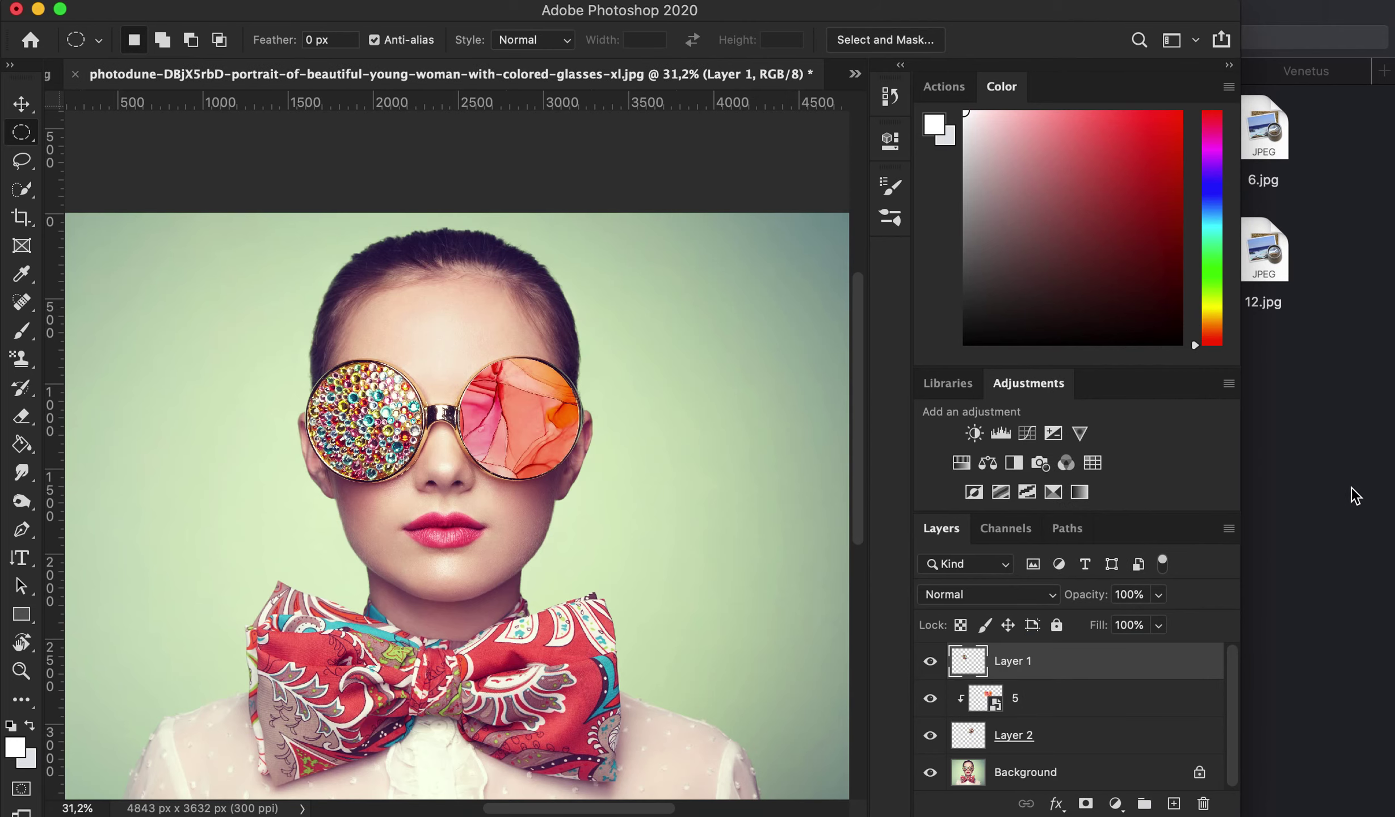
Place the green ink texture 7.jpg from the Venetus collection, scaled over the left lens.
left_click(1352, 489)
left_click(1307, 73)
left_click_drag(835, 263, 207, 307)
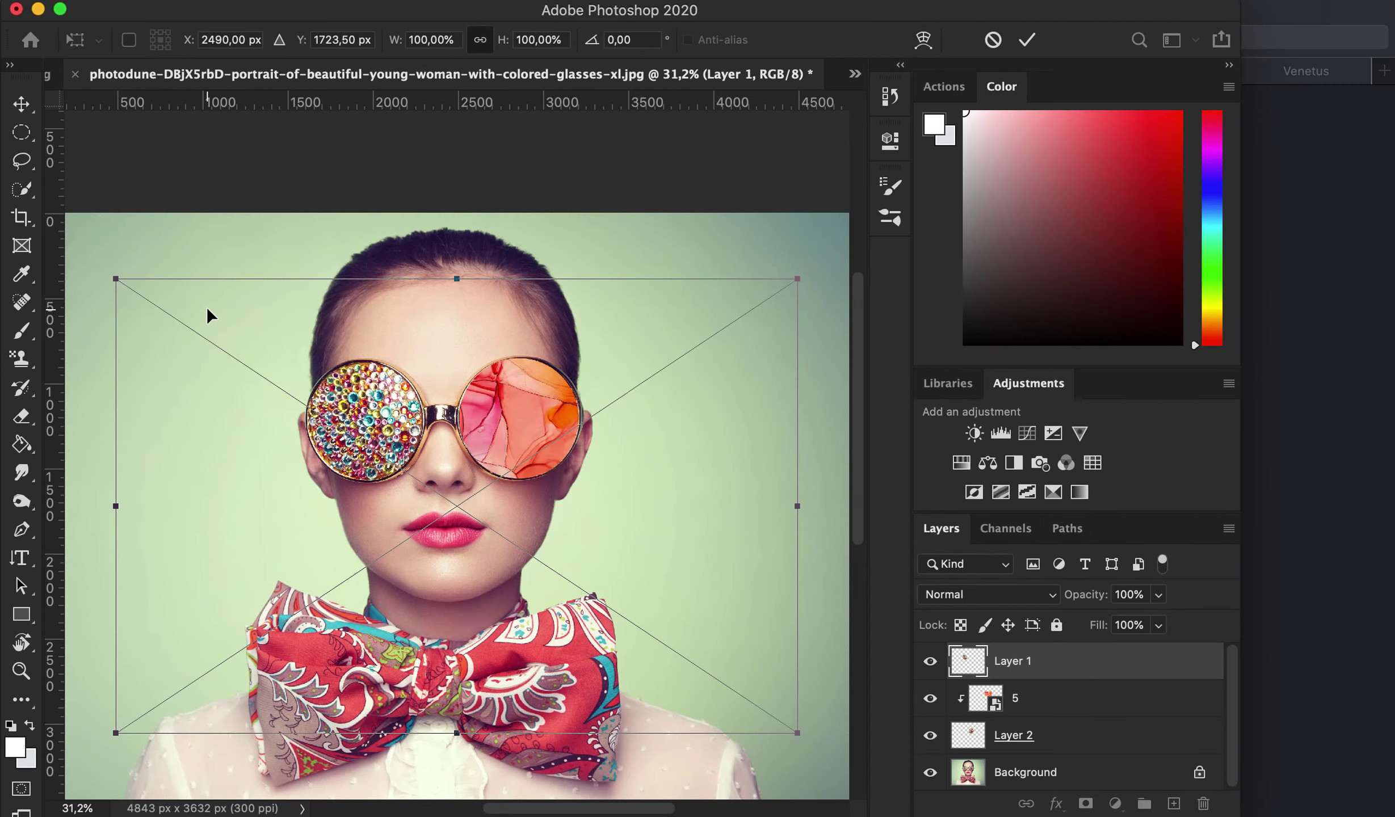
mouse_move(799, 275)
left_mouse_down()
mouse_move(356, 546)
mouse_move(320, 598)
mouse_move(455, 415)
left_mouse_up()
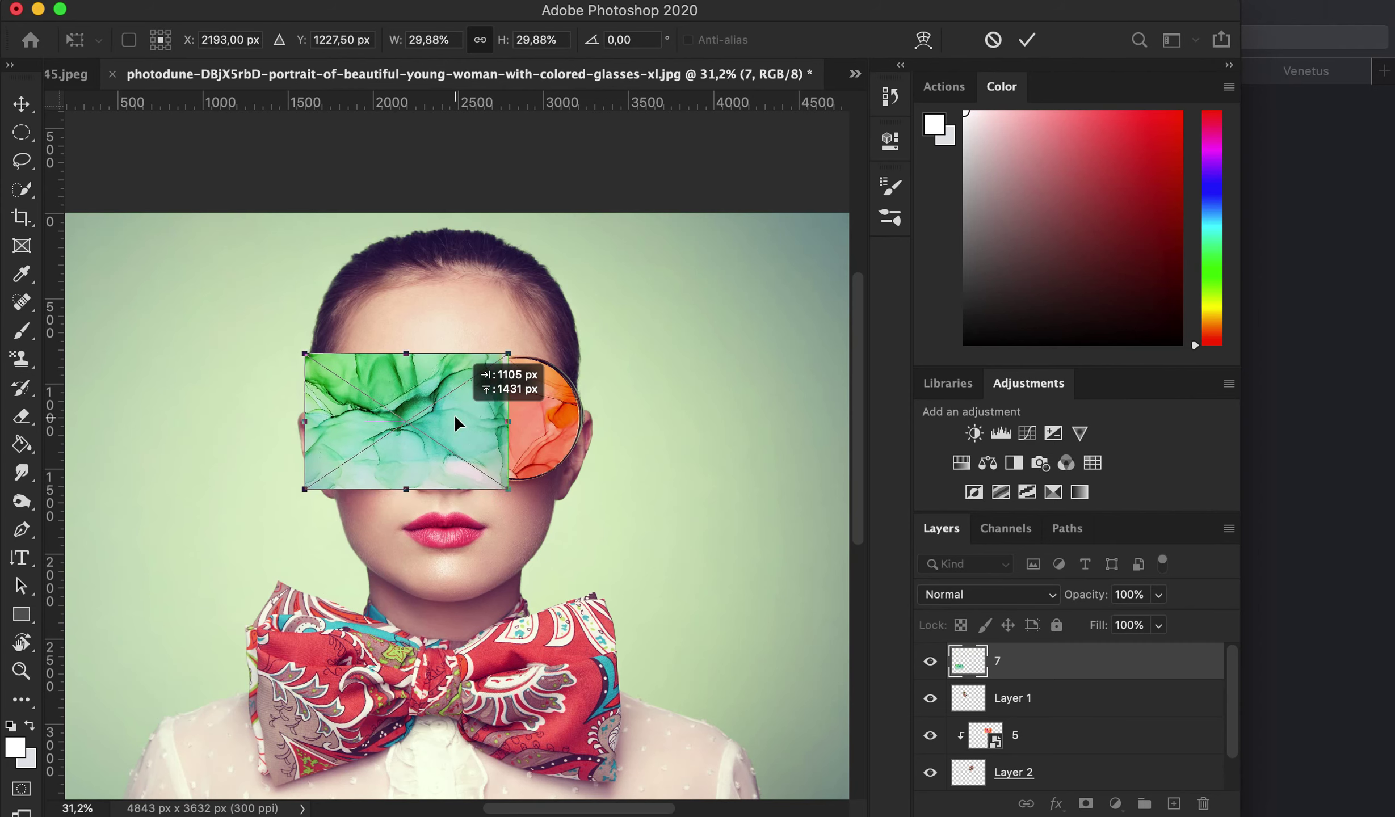
mouse_move(496, 488)
left_mouse_down()
mouse_move(486, 477)
mouse_move(492, 487)
left_mouse_up()
left_click(1027, 39)
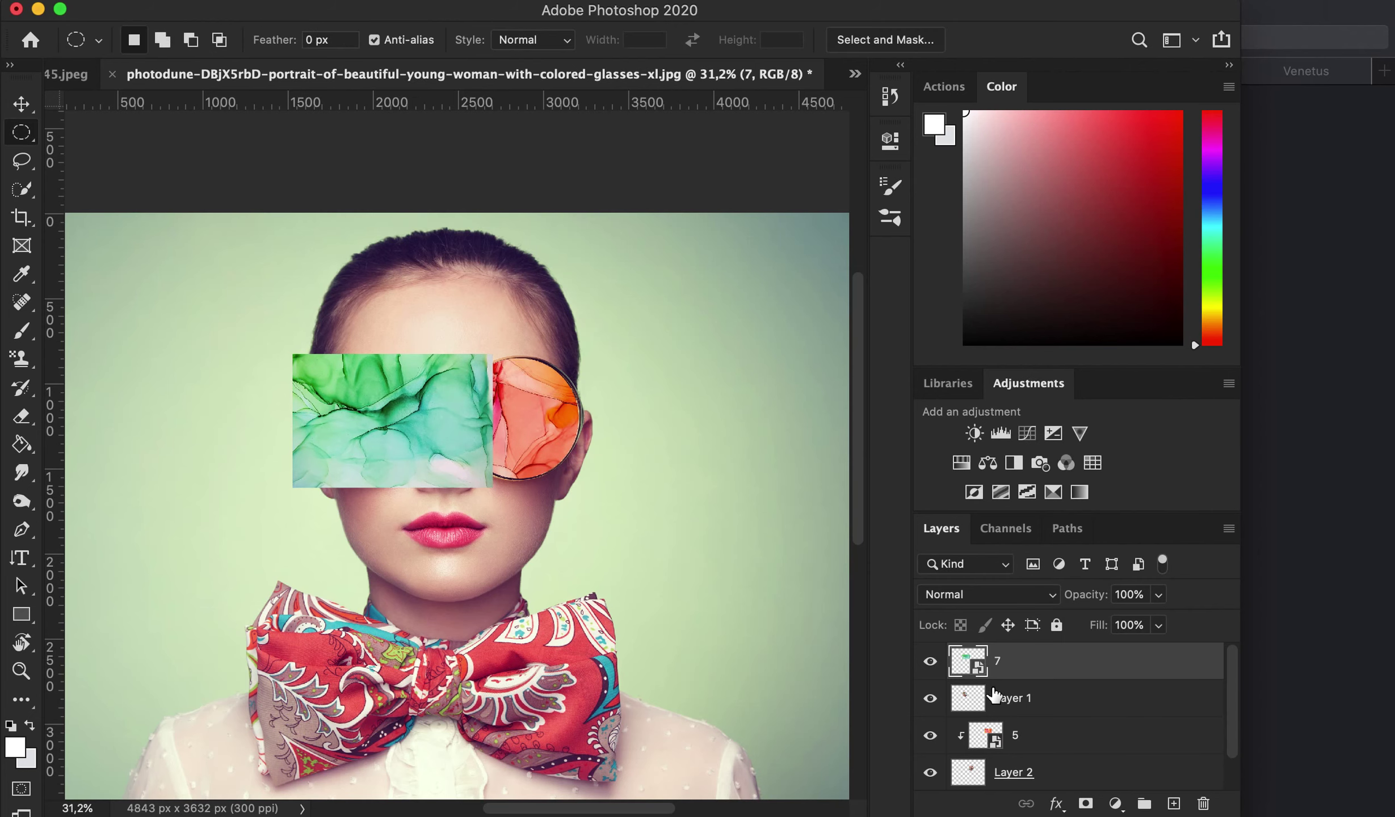
Create a clipping mask so layer '7' shows only inside the left-lens copy.
right_click(1034, 669)
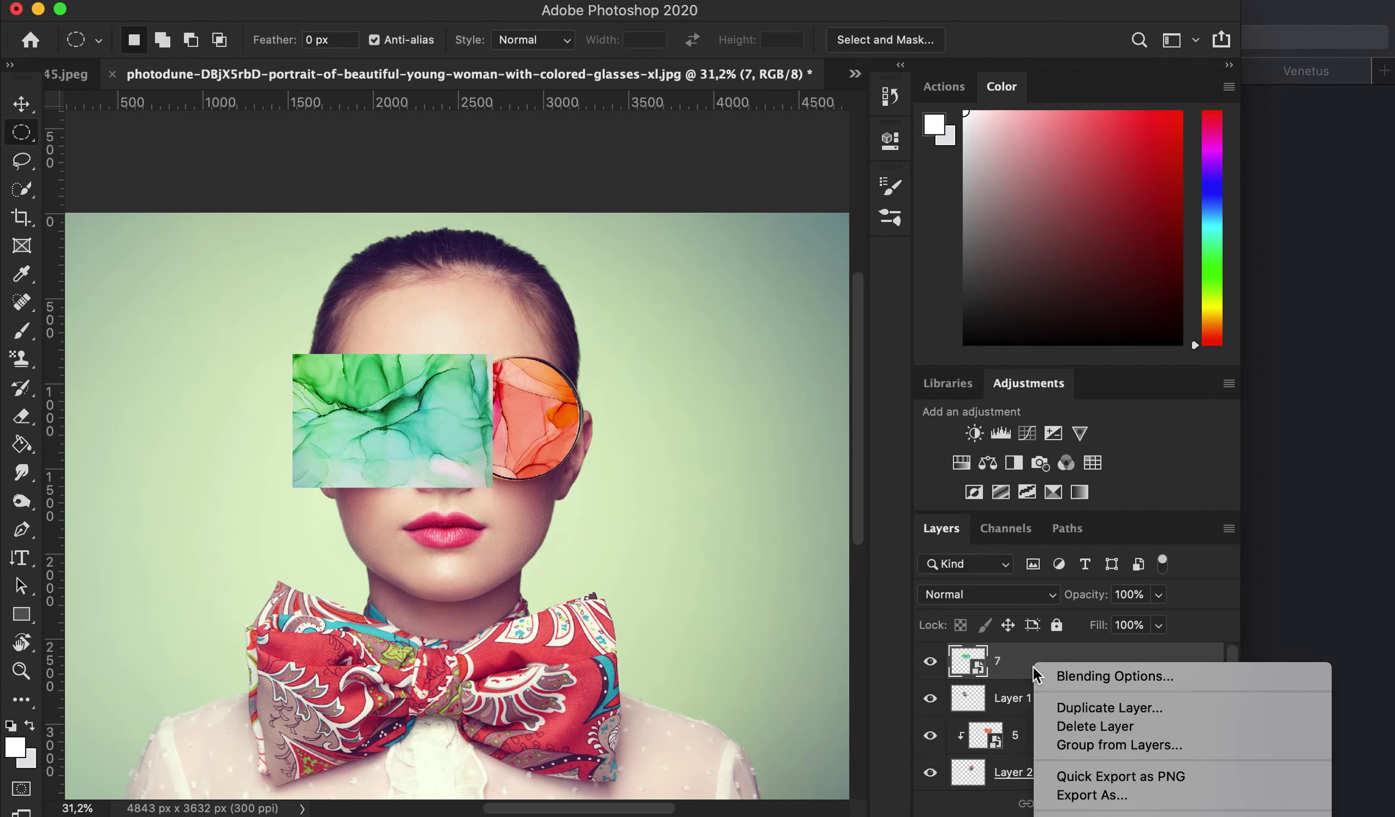
scroll(1102, 505, "down", 10)
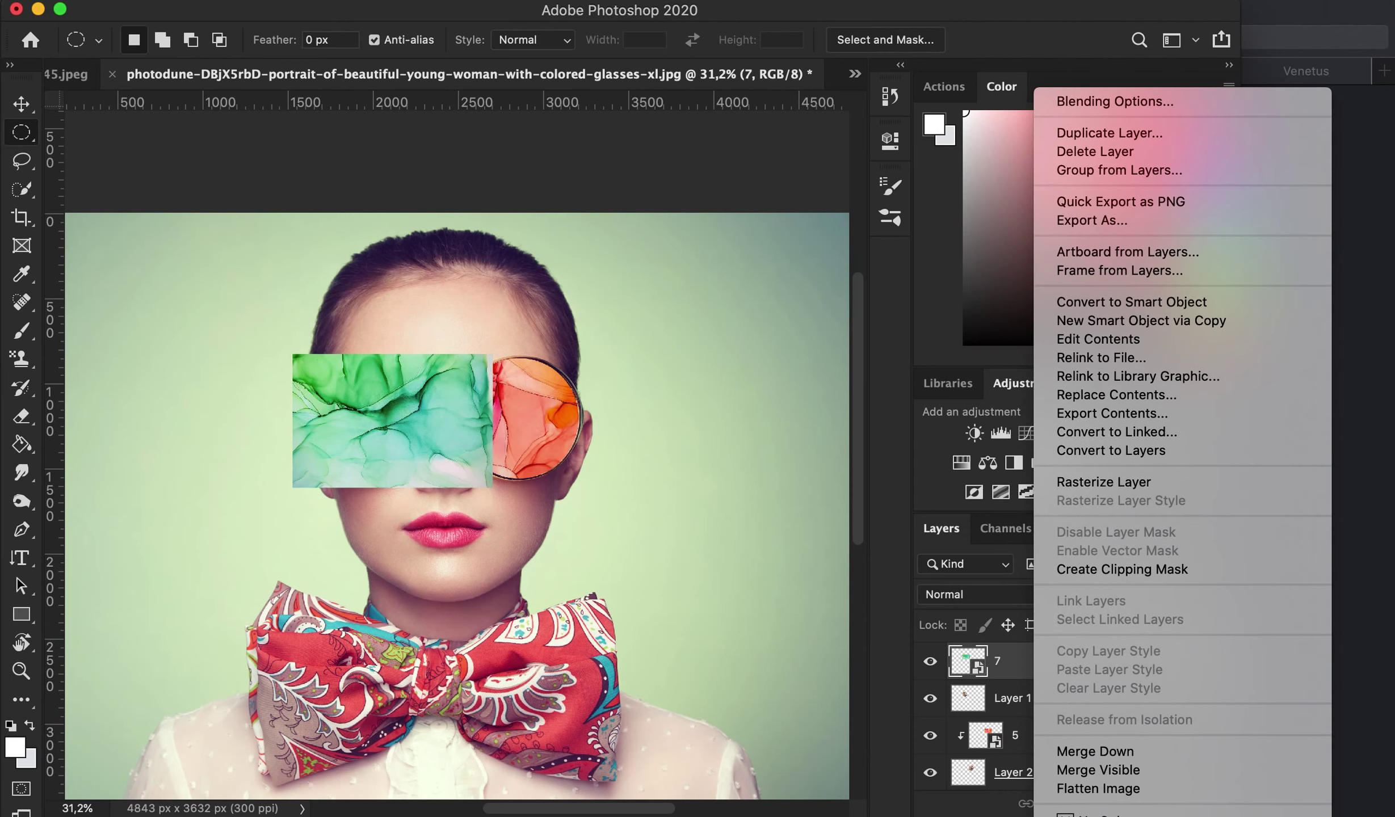
left_click(1093, 534)
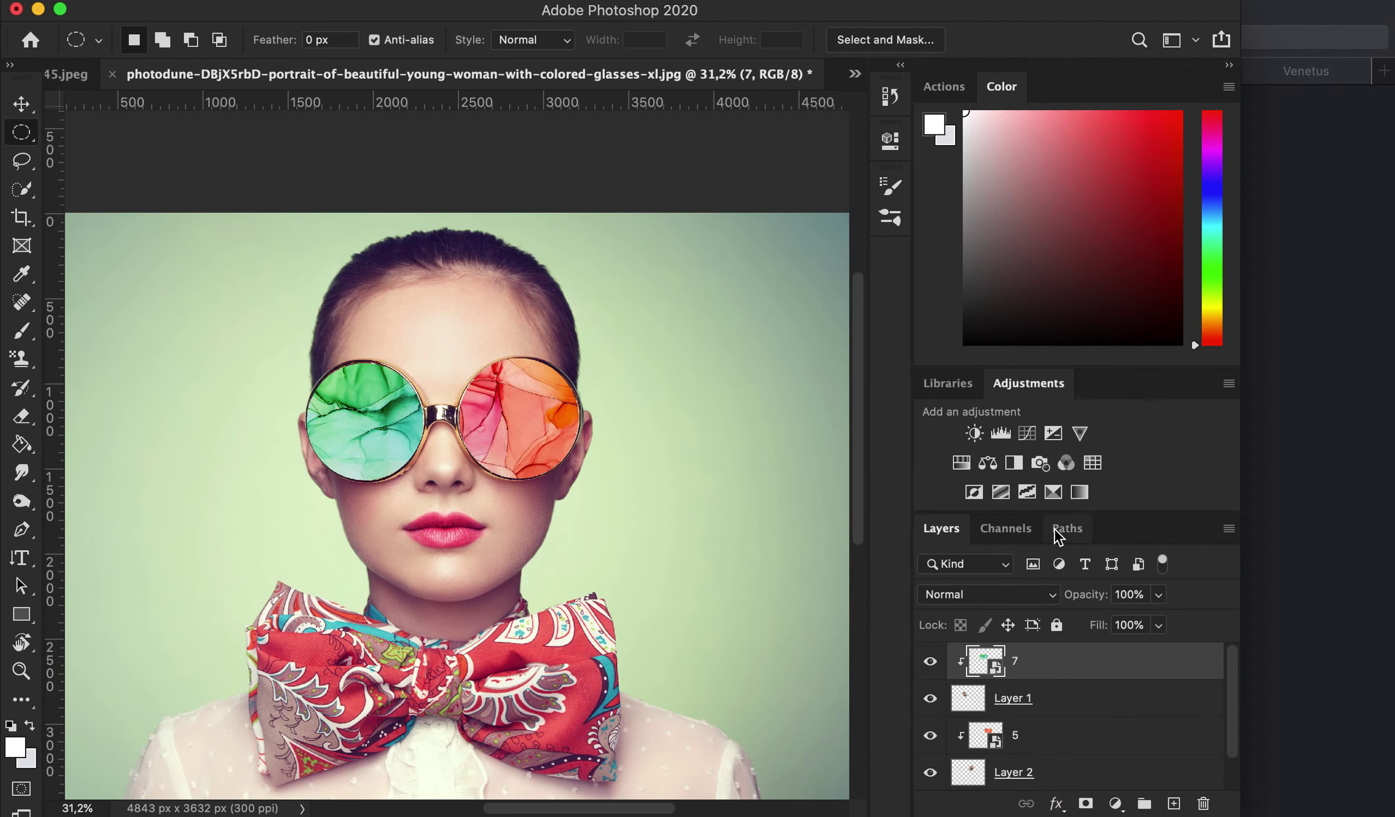
scroll(443, 515, "up", 2)
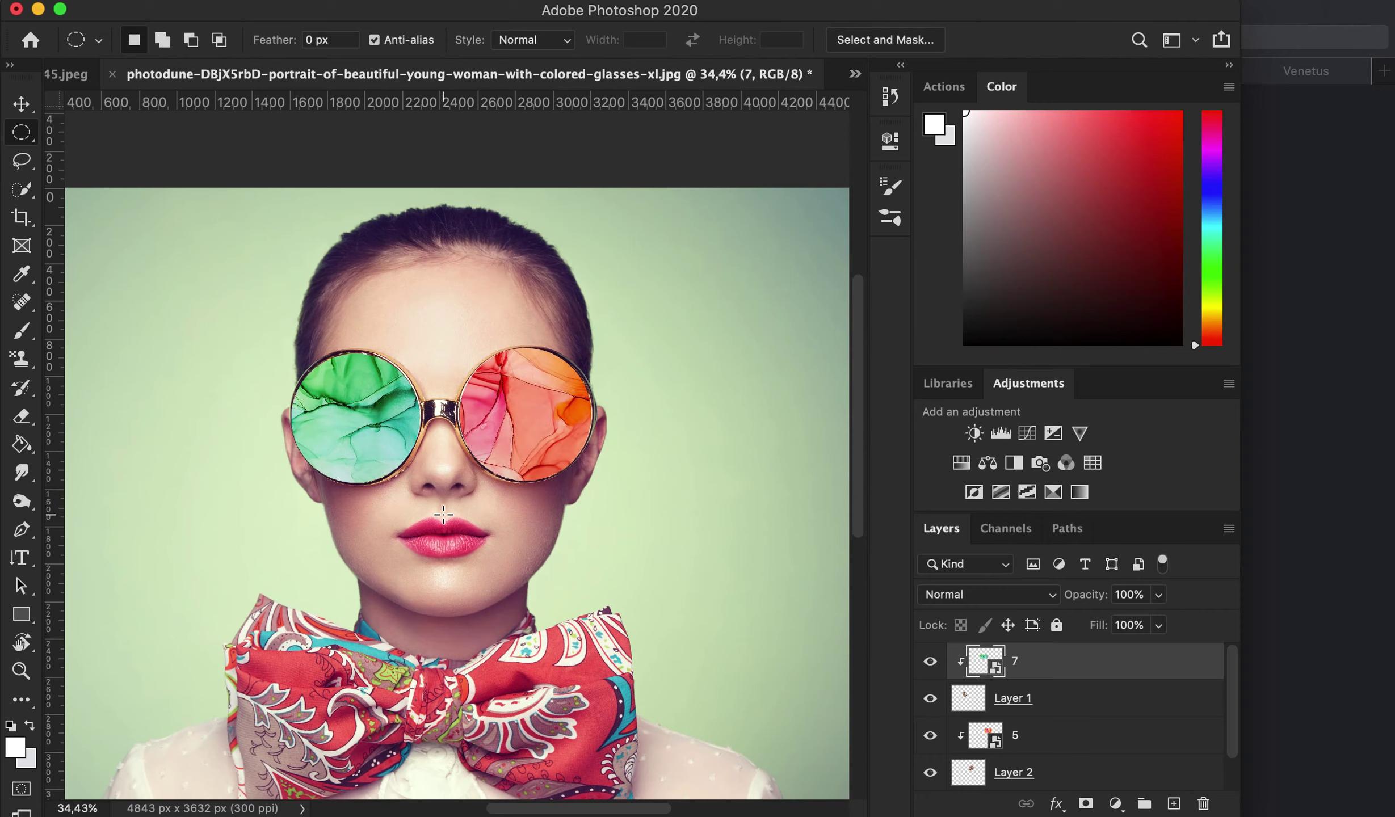